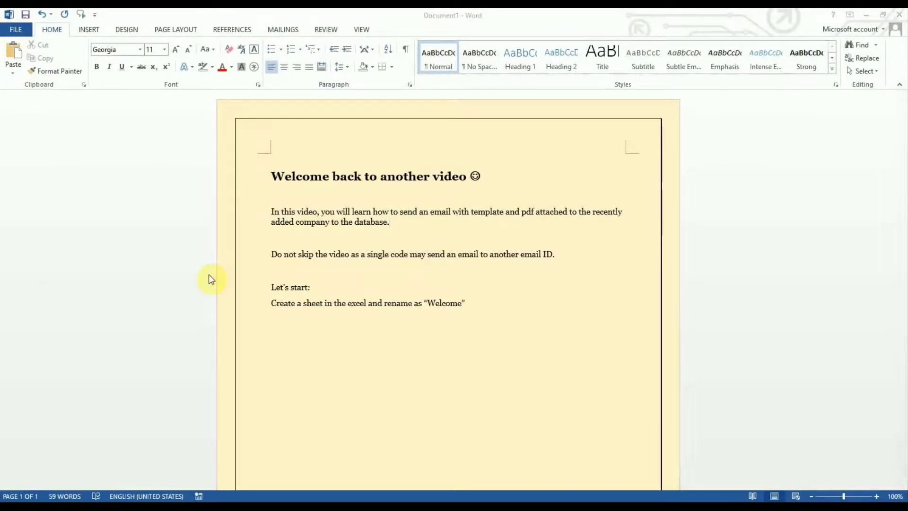
Select and review the heading and first paragraph of the Word notes.
{"action": "left_click", "coordinate": [285, 274]}
{"action": "left_click", "coordinate": [272, 175]}
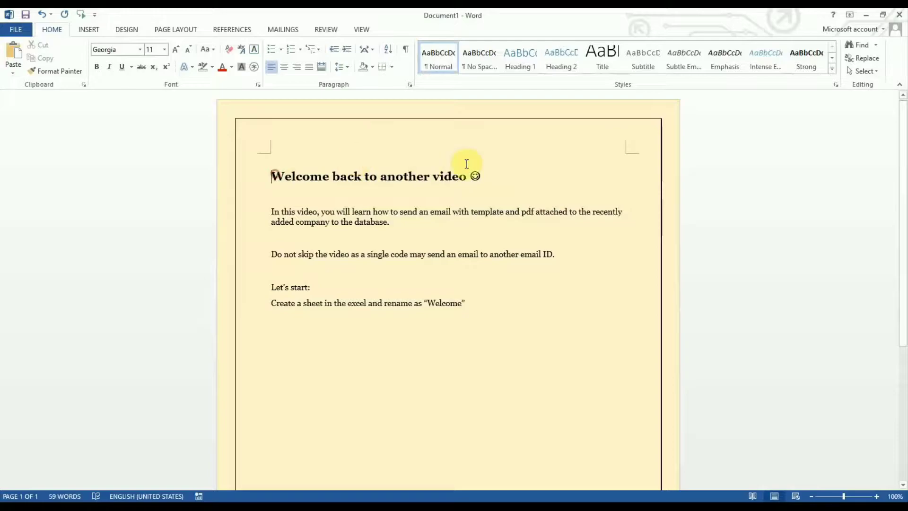
{"action": "left_click", "coordinate": [481, 176], "text": "shift"}
{"action": "left_click", "coordinate": [350, 194]}
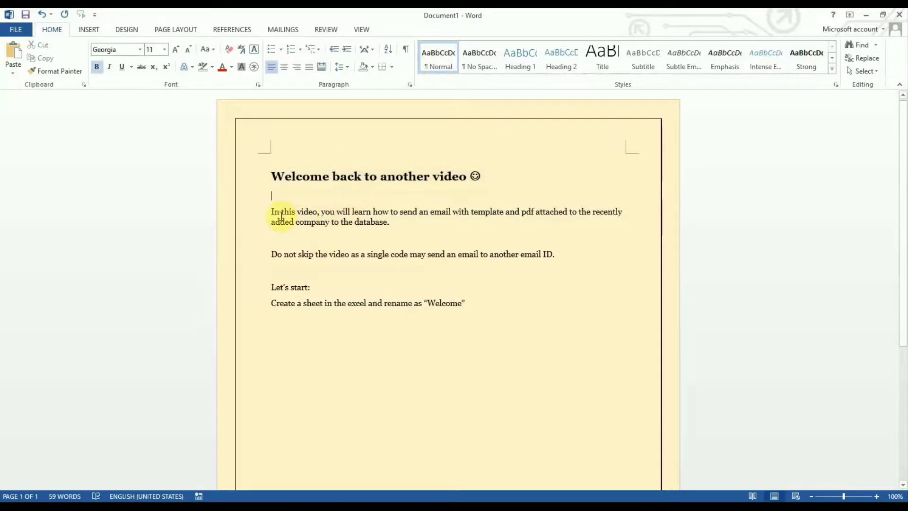
{"action": "left_click_drag", "start_coordinate": [273, 211], "coordinate": [315, 211]}
{"action": "left_click_drag", "start_coordinate": [375, 212], "coordinate": [482, 218]}
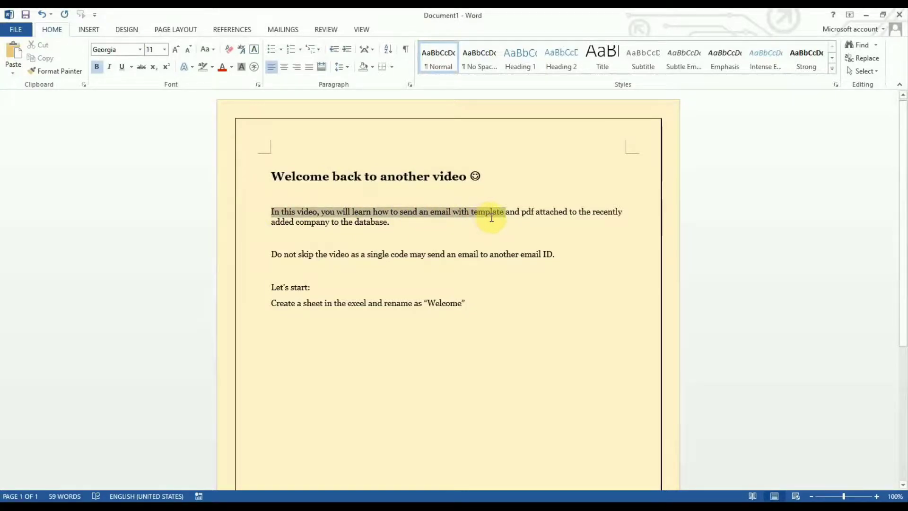
{"action": "mouse_move", "coordinate": [491, 217]}
{"action": "left_mouse_down"}
{"action": "mouse_move", "coordinate": [605, 214]}
{"action": "mouse_move", "coordinate": [404, 231]}
{"action": "left_mouse_up"}
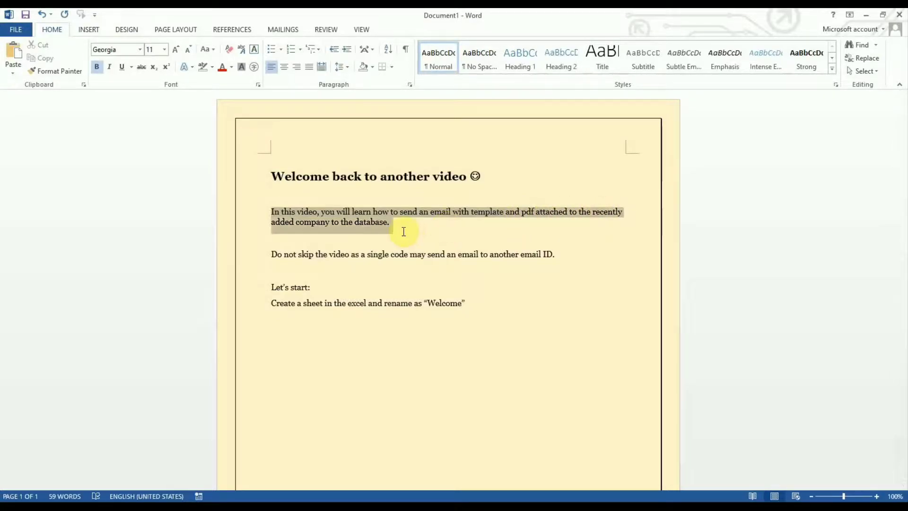
{"action": "left_click", "coordinate": [349, 282]}
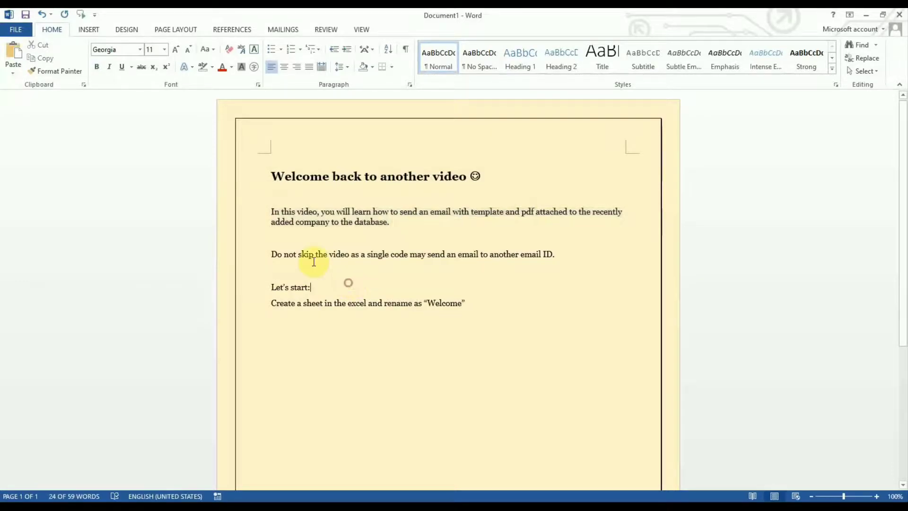
Remove the empty lines above Let's start: and before the Do not skip line.
{"action": "left_click_drag", "start_coordinate": [277, 256], "coordinate": [569, 257]}
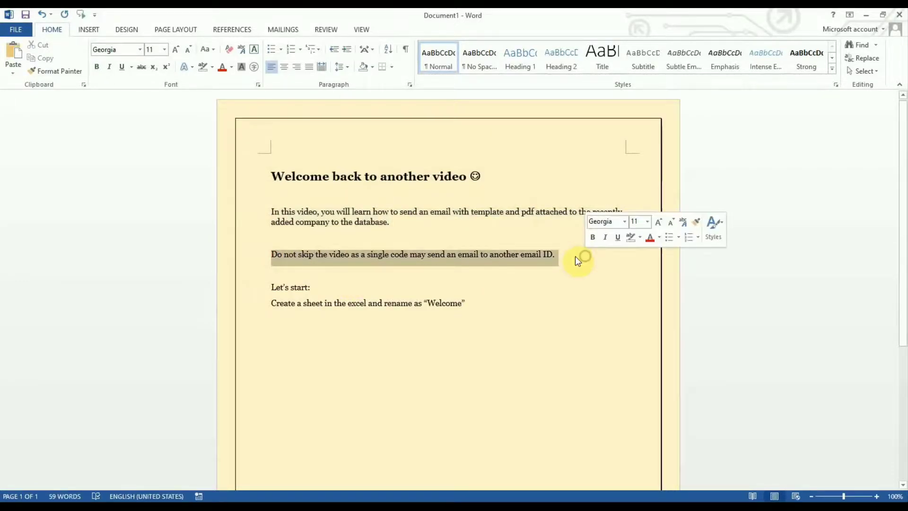
{"action": "left_click", "coordinate": [350, 286]}
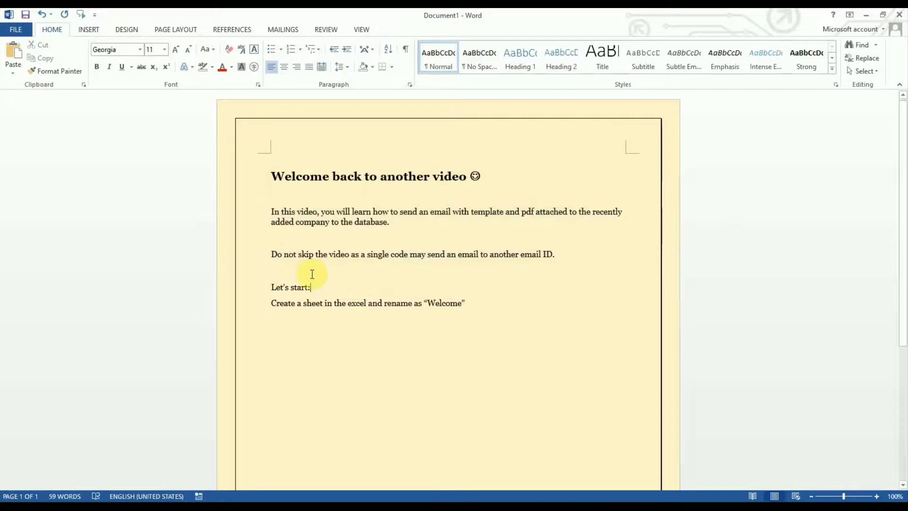
{"action": "left_click", "coordinate": [292, 273]}
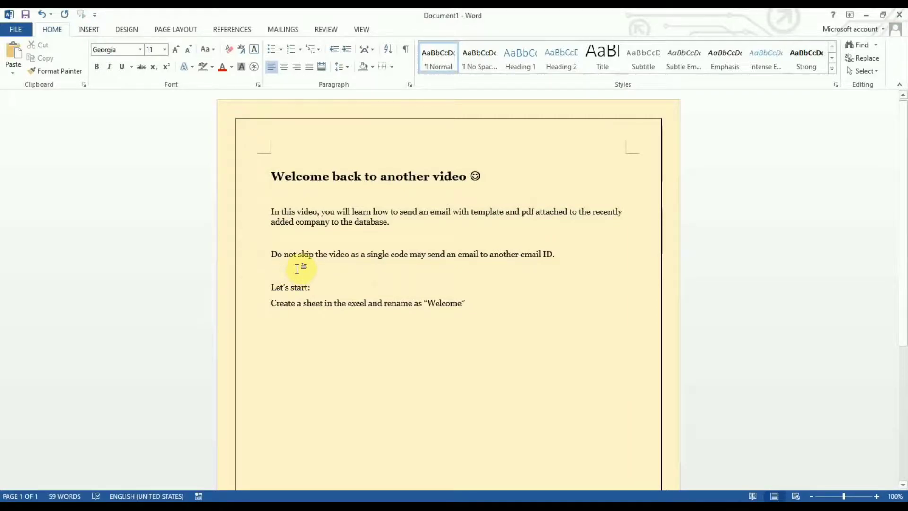
{"action": "key", "text": "BackSpace"}
{"action": "left_click", "coordinate": [292, 241]}
{"action": "key", "text": "BackSpace"}
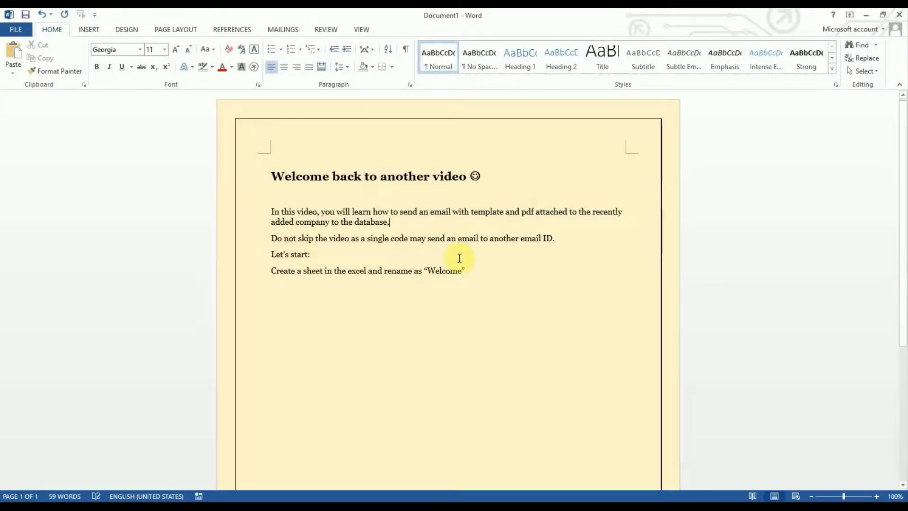
Add a sentence after Let's start: about showing the template and pdf.
{"action": "left_click", "coordinate": [338, 261]}
{"action": "key", "text": "Return"}
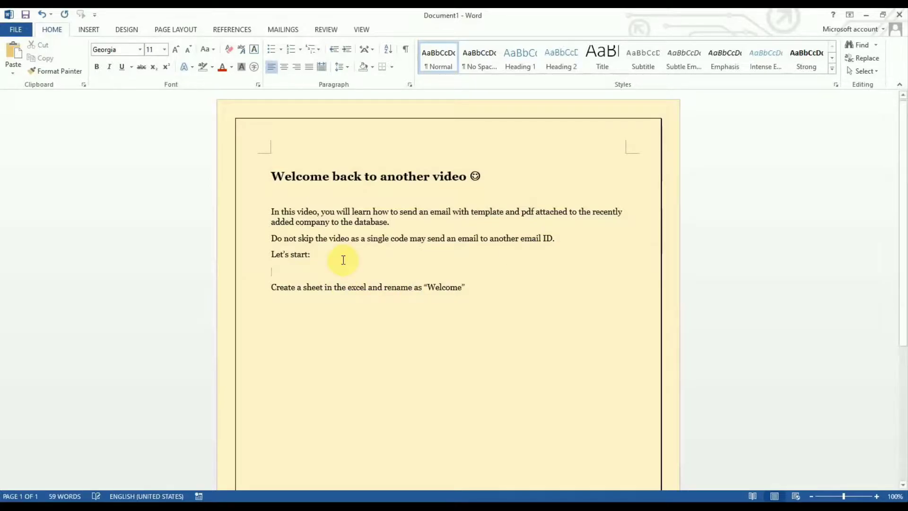
{"action": "type", "text": "leLet"}
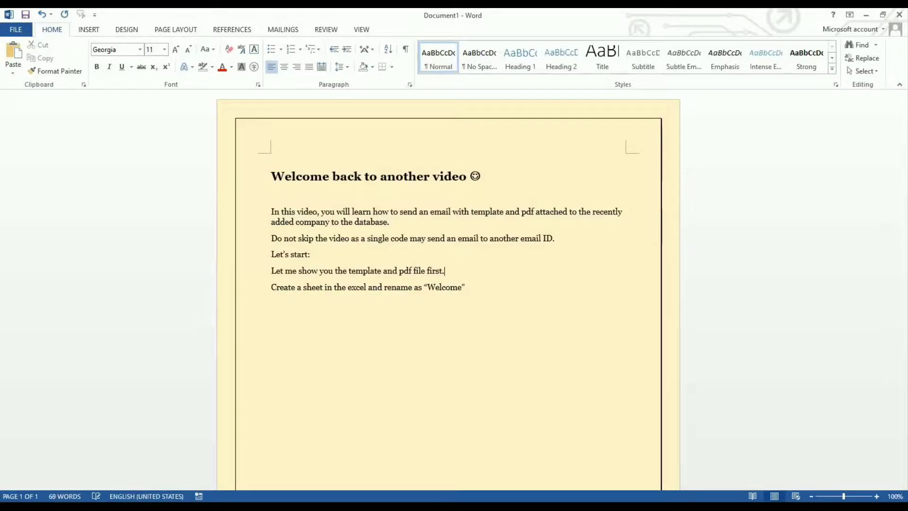
{"action": "key", "text": "Return"}
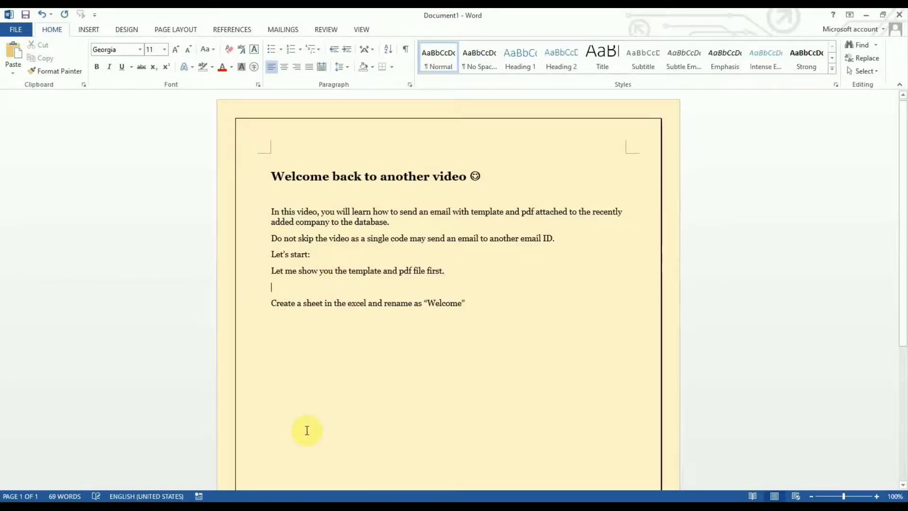
Open the Welcome to our family message from the Welcome letter folder.
{"action": "left_click", "coordinate": [225, 494]}
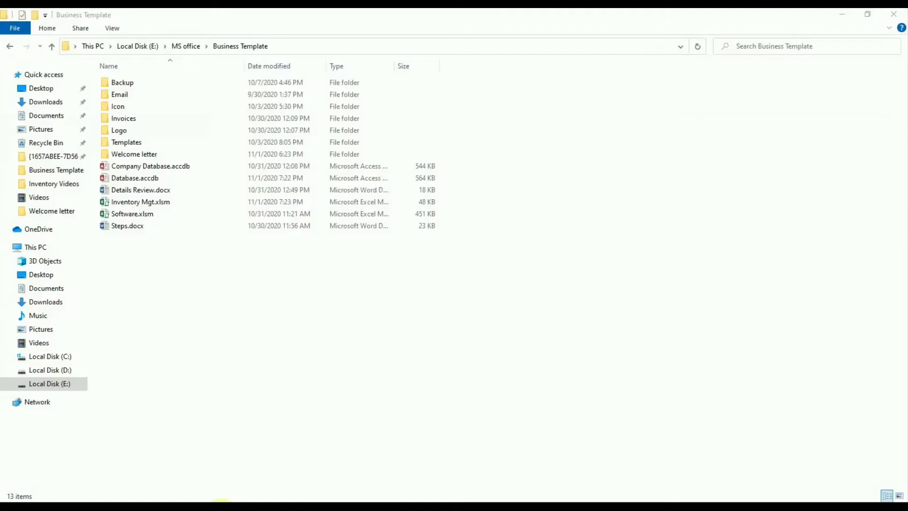
{"action": "double_click", "coordinate": [154, 157]}
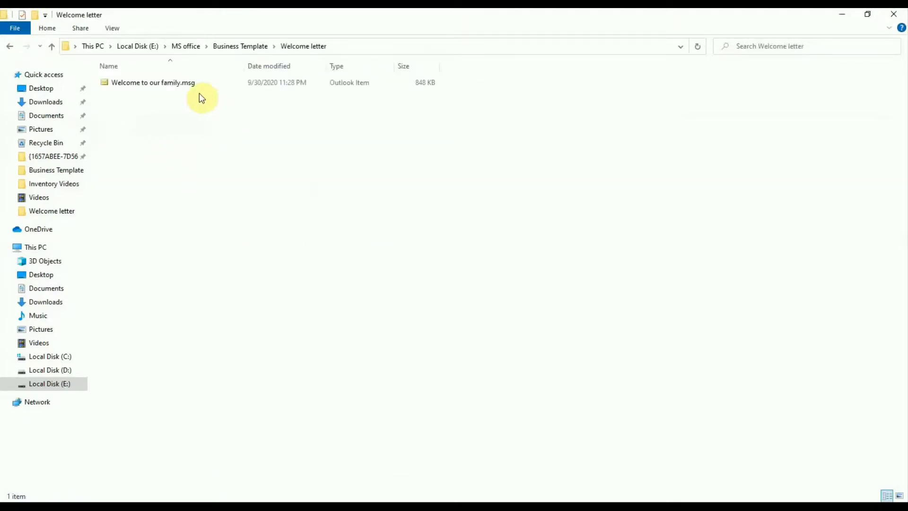
{"action": "double_click", "coordinate": [193, 84]}
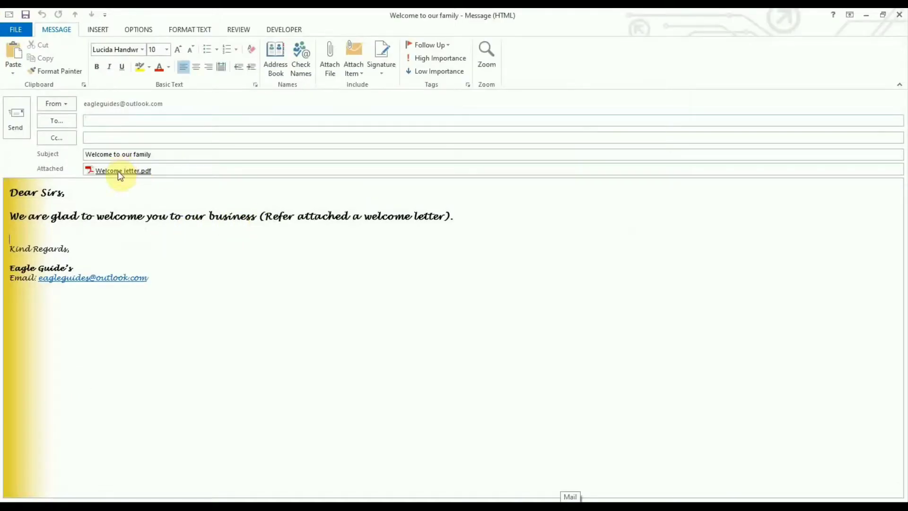
Open the Welcome letter.pdf attachment of the welcome message.
{"action": "double_click", "coordinate": [118, 171]}
{"action": "left_click", "coordinate": [391, 285]}
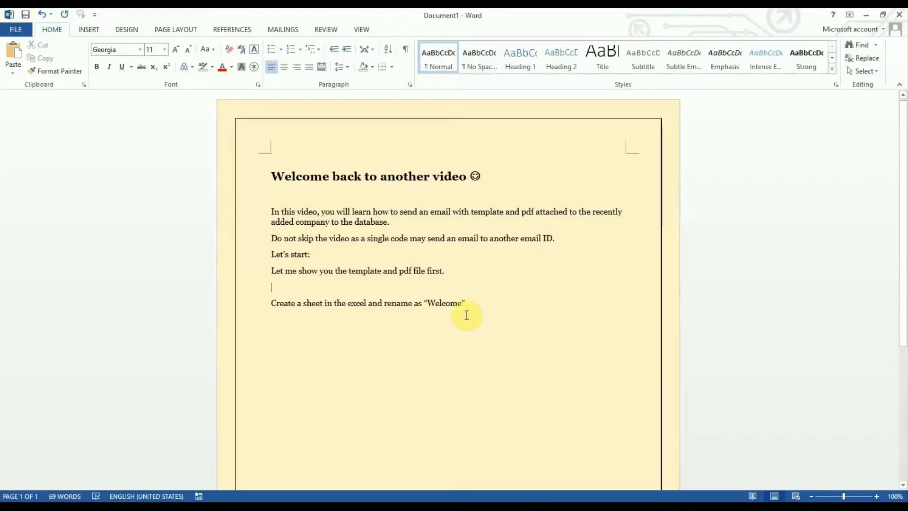
Add the line 'The pdf is created by MS Word.' and fix the 'pd f' typo.
{"action": "key", "text": "Return"}
{"action": "type", "text": "Th"}
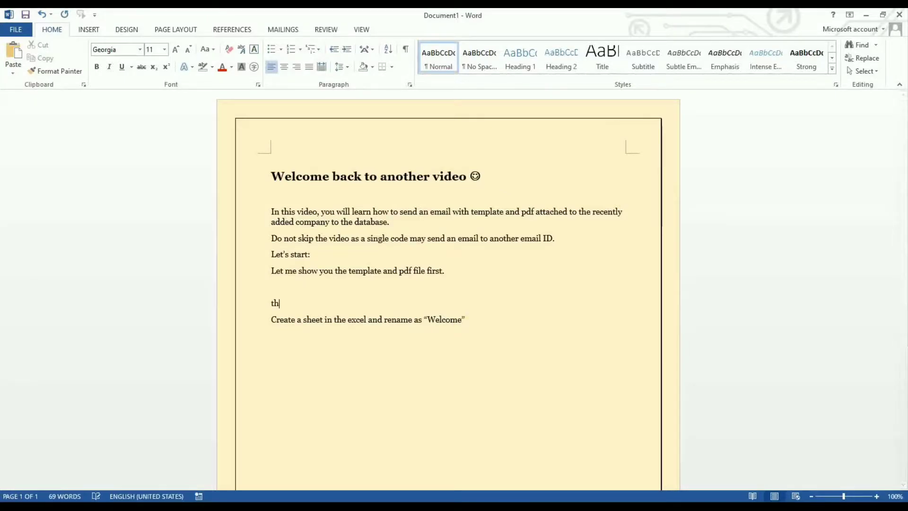
{"action": "type", "text": "e pod"}
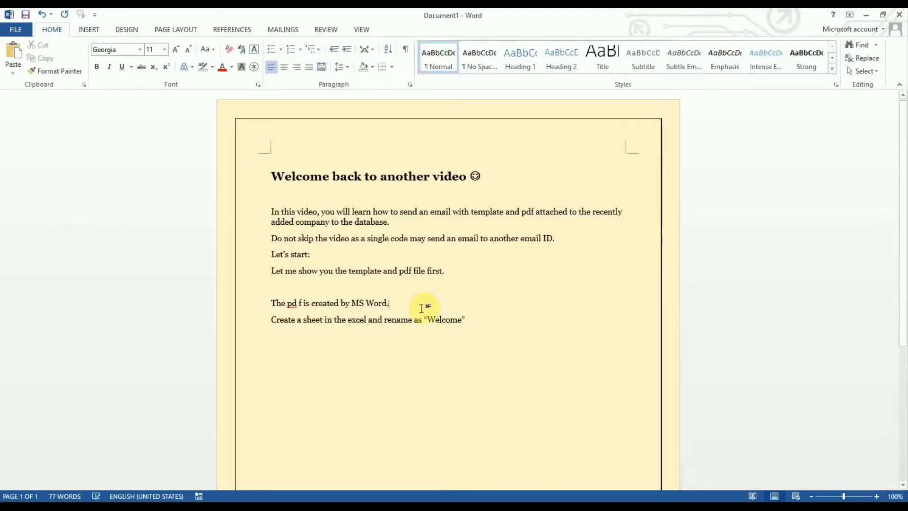
{"action": "left_click", "coordinate": [296, 303]}
{"action": "key", "text": "Delete"}
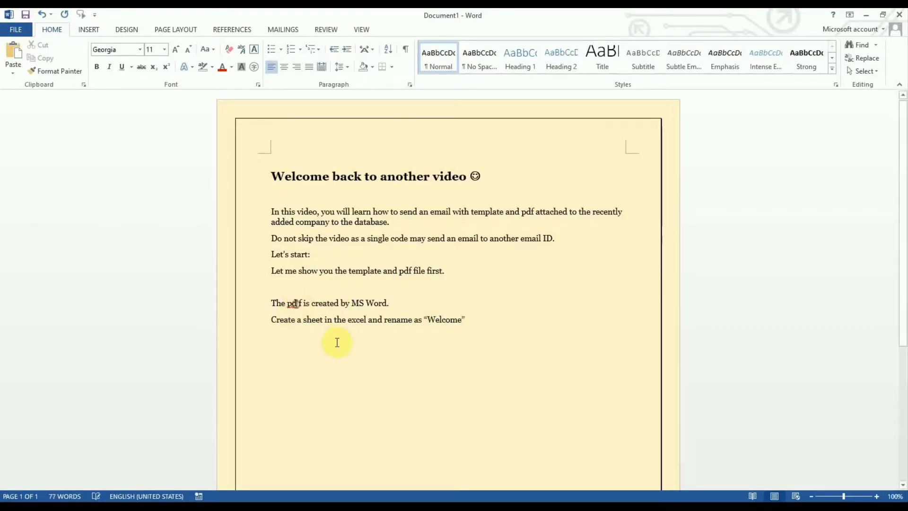
{"action": "left_click", "coordinate": [349, 367]}
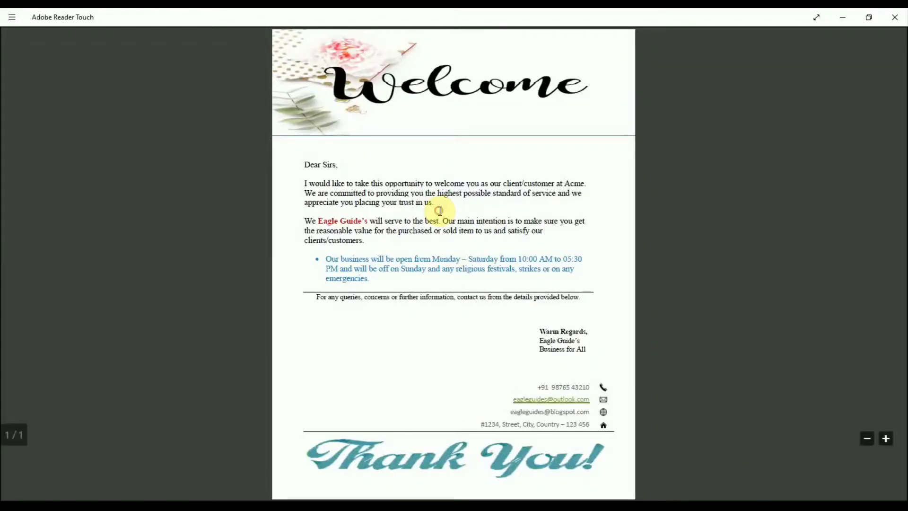
Zoom into the welcome letter and scroll down through it.
{"action": "scroll", "coordinate": [434, 171], "scroll_direction": "up", "scroll_amount": 3, "text": "ctrl"}
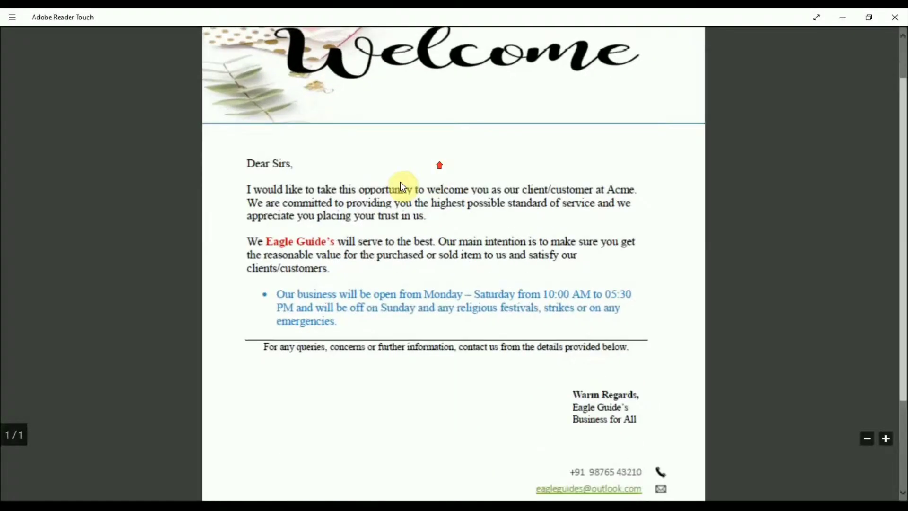
{"action": "scroll", "coordinate": [378, 167], "scroll_direction": "up", "scroll_amount": 2, "text": "ctrl"}
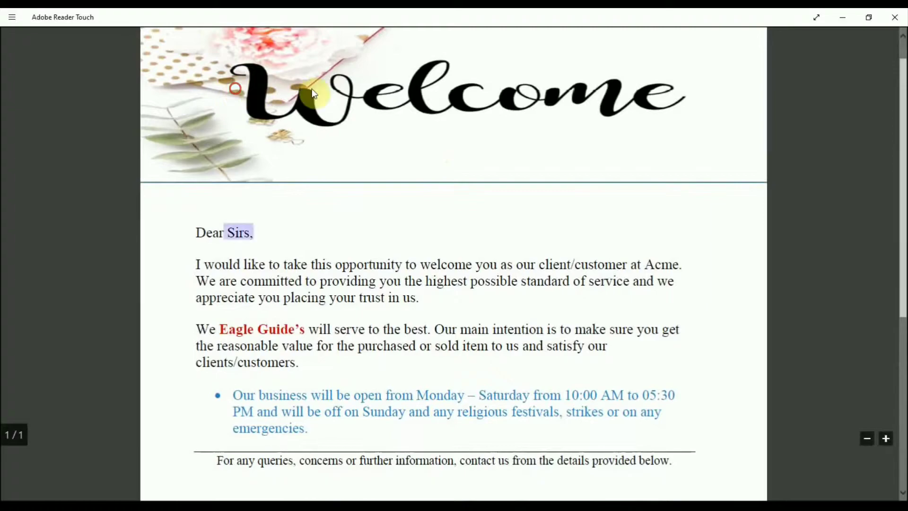
{"action": "left_click", "coordinate": [312, 258]}
{"action": "scroll", "coordinate": [300, 319], "scroll_direction": "down", "scroll_amount": 5}
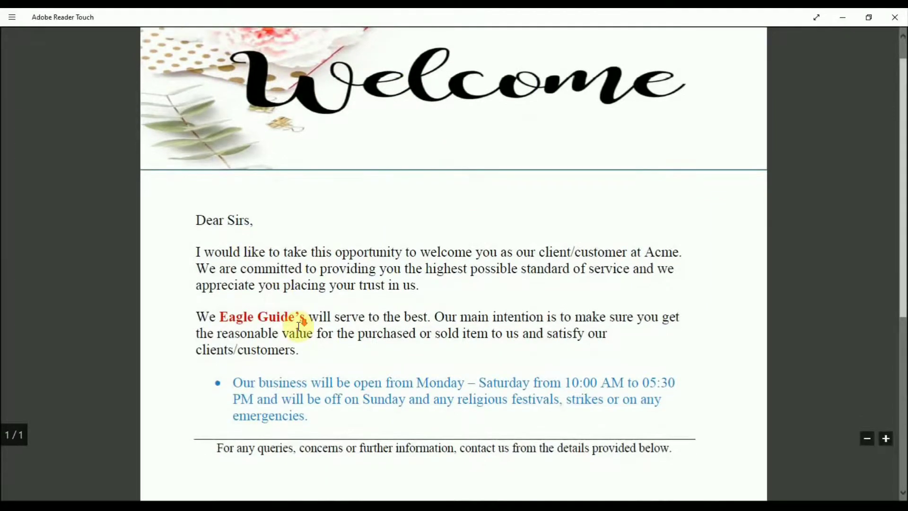
{"action": "scroll", "coordinate": [587, 364], "scroll_direction": "down", "scroll_amount": 1}
{"action": "scroll", "coordinate": [603, 335], "scroll_direction": "down", "scroll_amount": 1}
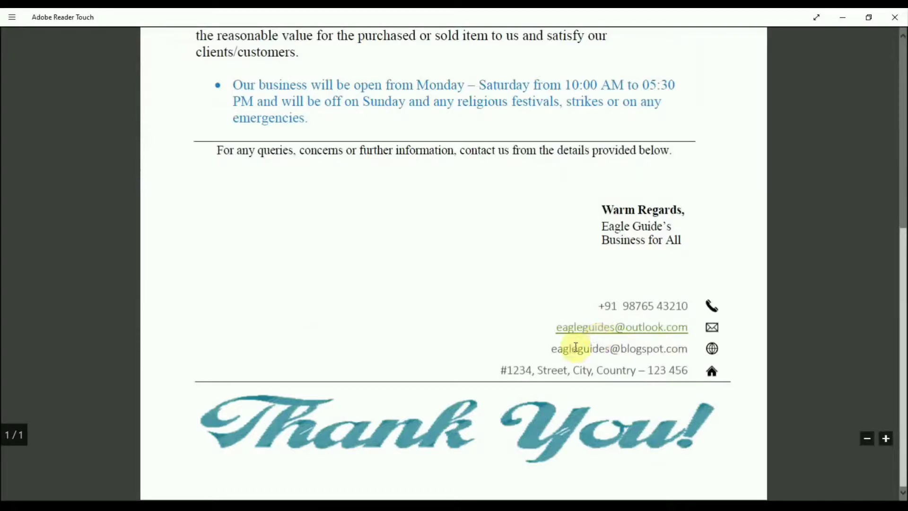
Select the four contact detail lines, then close Adobe Reader Touch.
{"action": "left_click_drag", "start_coordinate": [563, 348], "coordinate": [693, 349]}
{"action": "mouse_move", "coordinate": [726, 310]}
{"action": "left_mouse_down"}
{"action": "mouse_move", "coordinate": [653, 369]}
{"action": "mouse_move", "coordinate": [497, 370]}
{"action": "left_mouse_up"}
{"action": "left_click", "coordinate": [676, 365]}
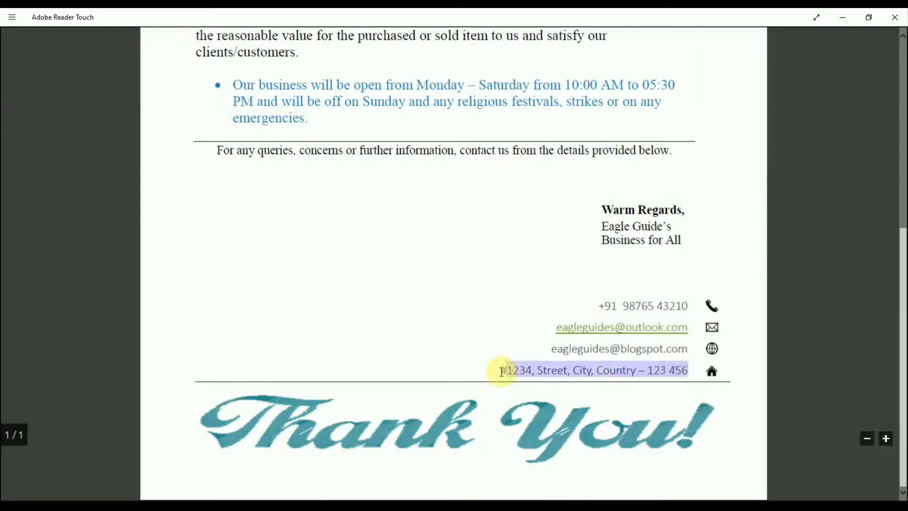
{"action": "left_click", "coordinate": [471, 418]}
{"action": "left_click", "coordinate": [898, 10]}
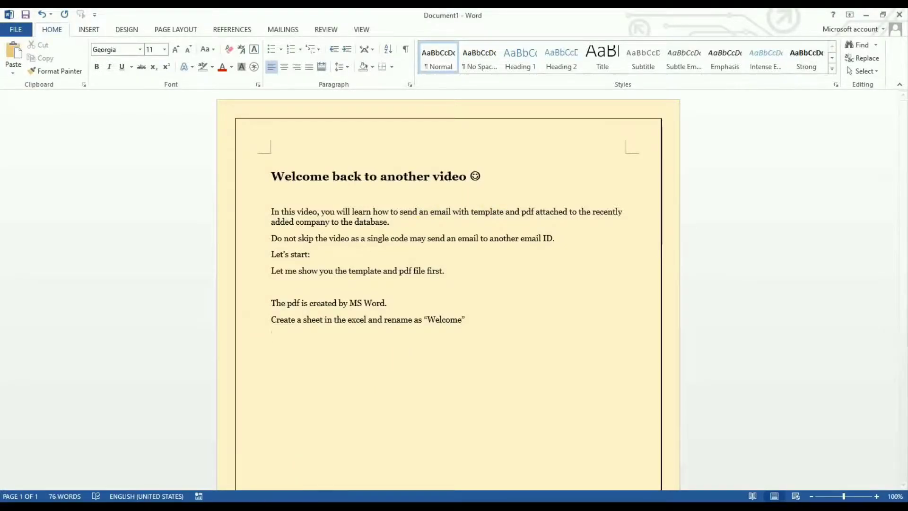
Close the Outlook welcome message window and review the Create a sheet step line.
{"action": "left_click", "coordinate": [293, 492]}
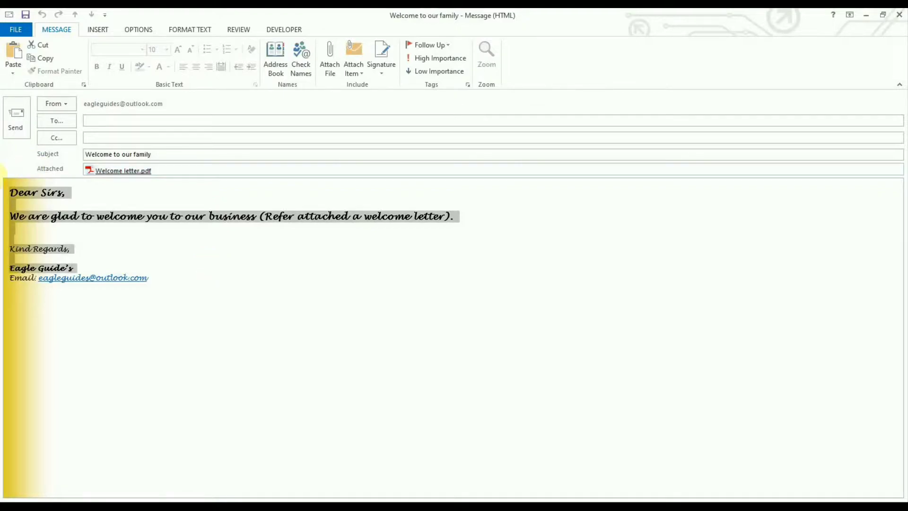
{"action": "left_click", "coordinate": [363, 259]}
{"action": "left_click", "coordinate": [899, 14]}
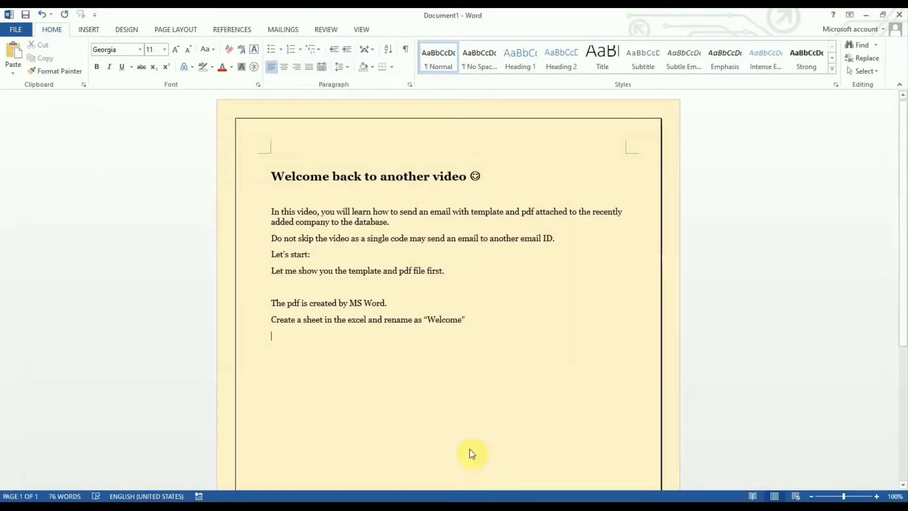
{"action": "left_click_drag", "start_coordinate": [491, 321], "coordinate": [272, 322]}
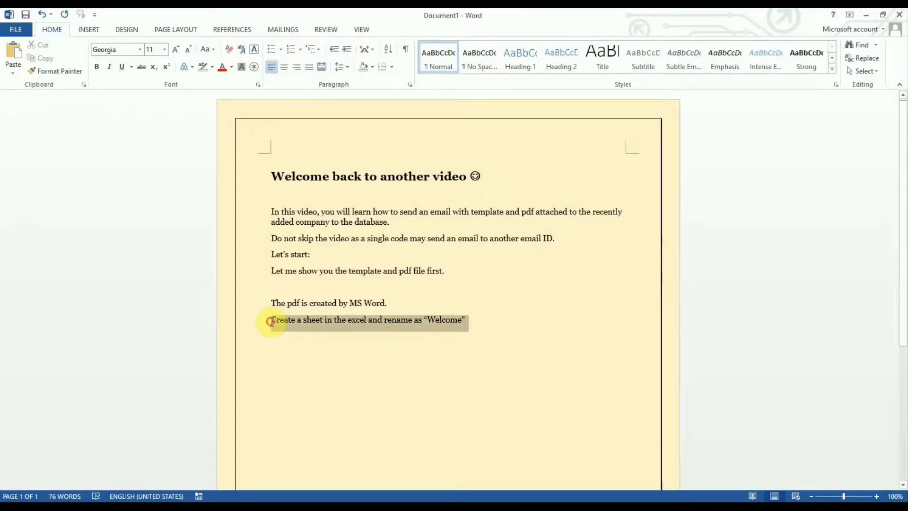
{"action": "left_click", "coordinate": [406, 373]}
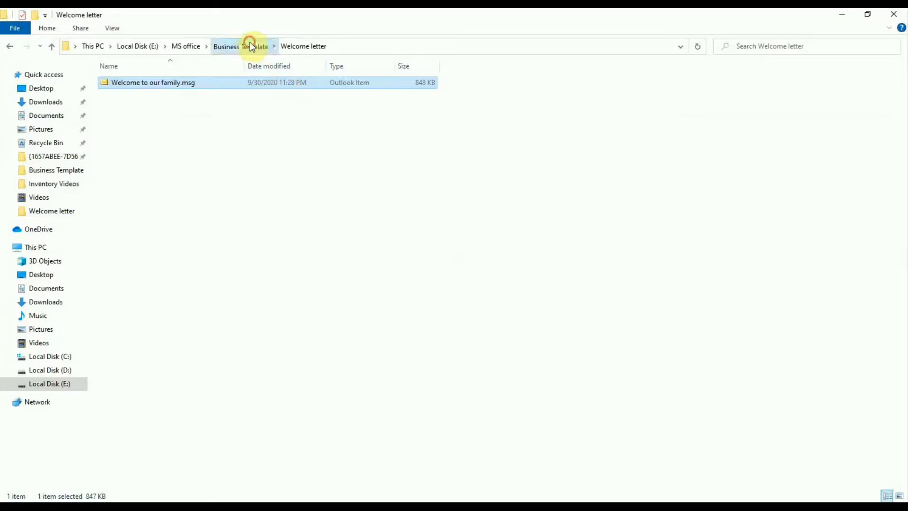
Go up to the Business Template folder and open Inventory Mgt.xlsm in Excel.
{"action": "left_click", "coordinate": [249, 45]}
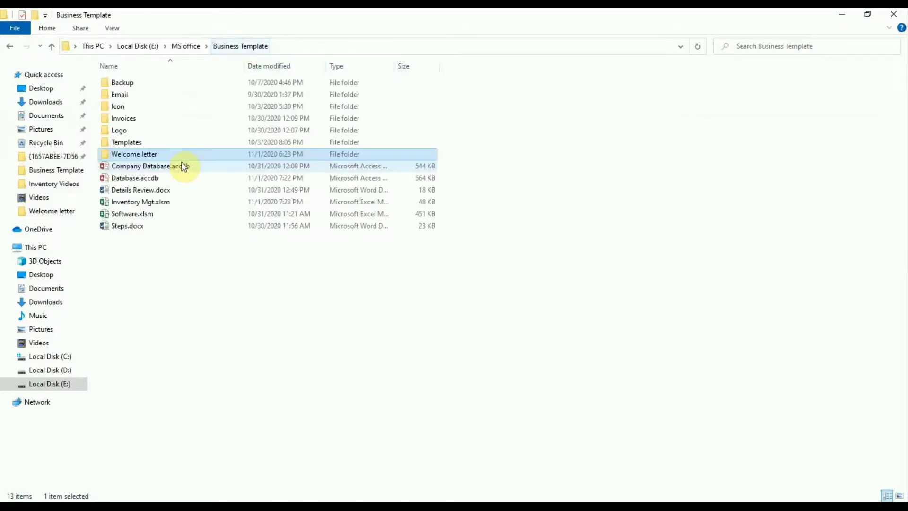
{"action": "double_click", "coordinate": [126, 202]}
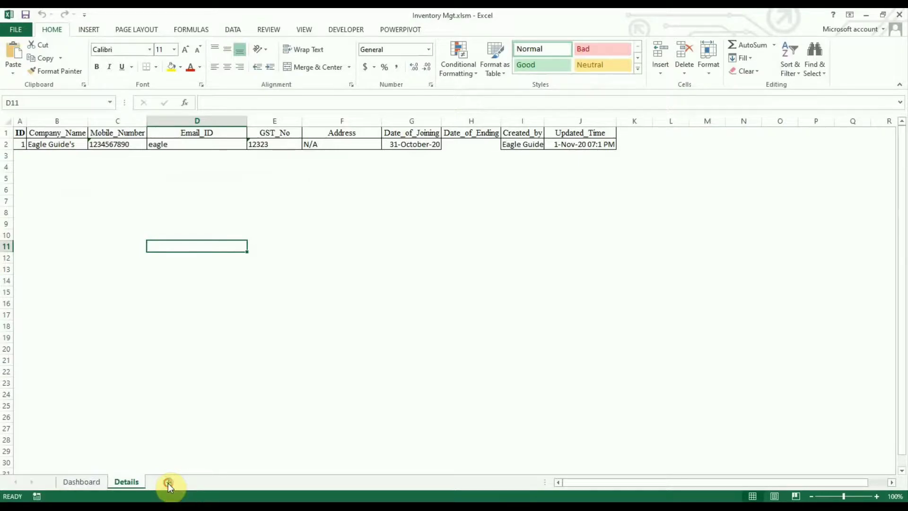
Add a new sheet after Details and rename it Welcome.
{"action": "left_click", "coordinate": [168, 483]}
{"action": "double_click", "coordinate": [163, 481]}
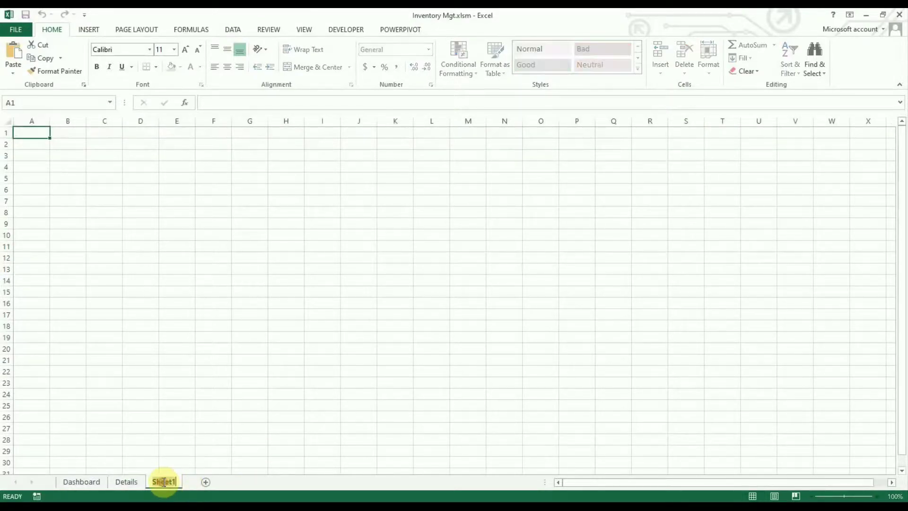
{"action": "type", "text": "Welco"}
{"action": "type", "text": "me"}
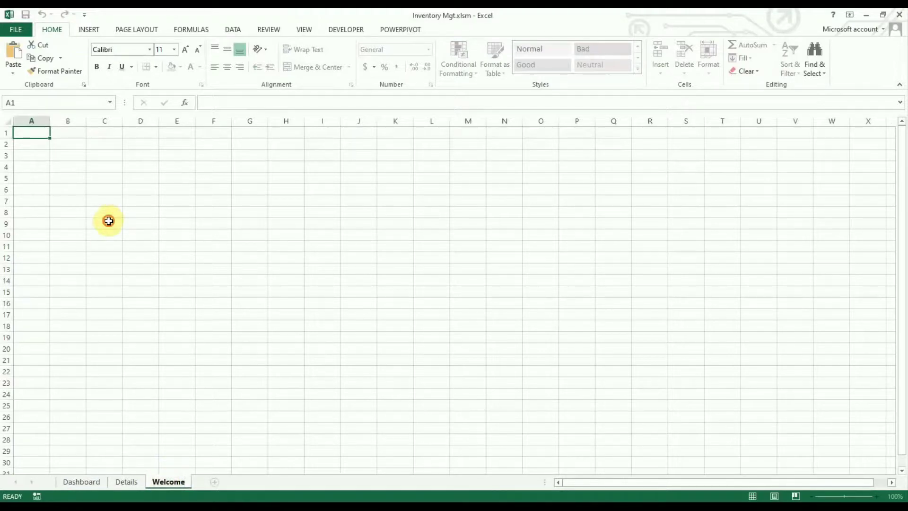
{"action": "left_click", "coordinate": [104, 222]}
Turn off gridlines on the Welcome sheet and select cell A1.
{"action": "left_click", "coordinate": [334, 31]}
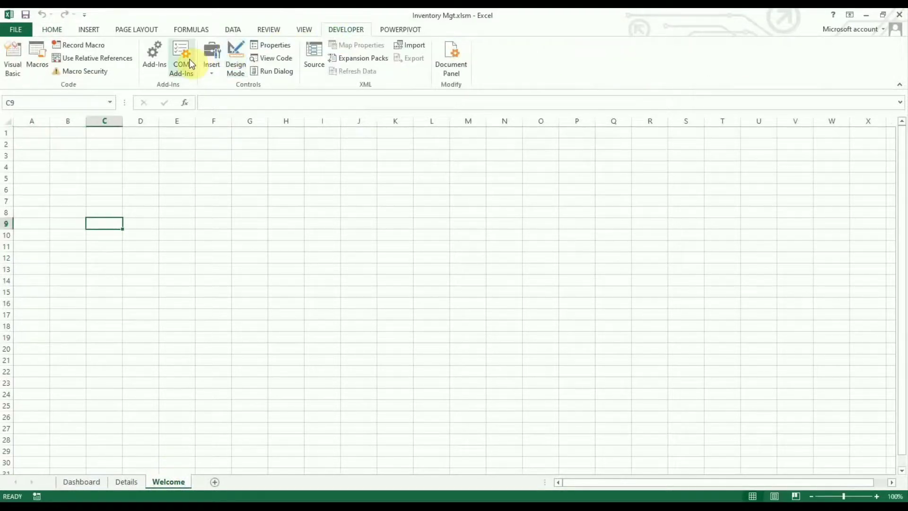
{"action": "left_click", "coordinate": [304, 29]}
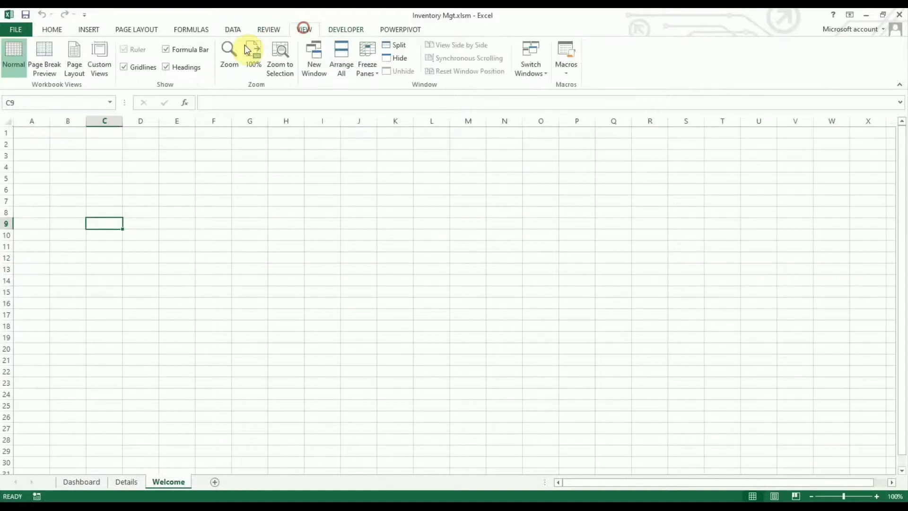
{"action": "left_click", "coordinate": [27, 131]}
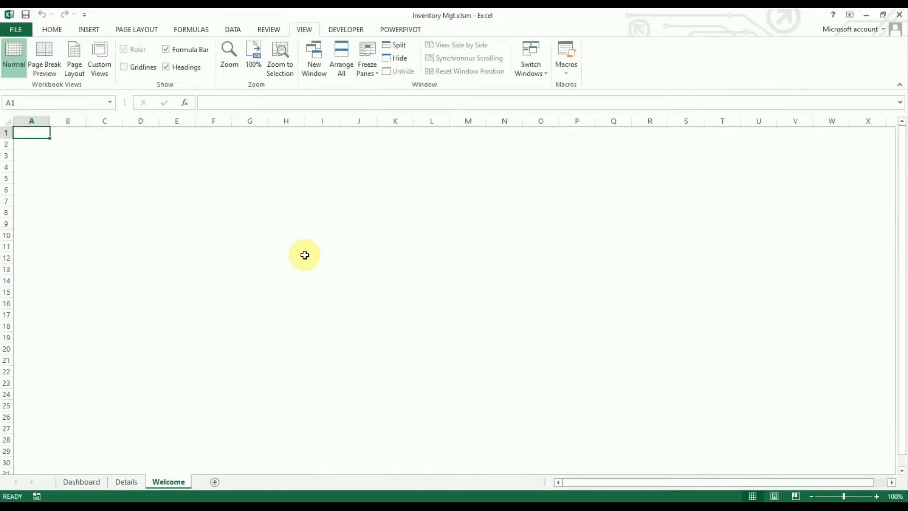
{"action": "left_click", "coordinate": [449, 506]}
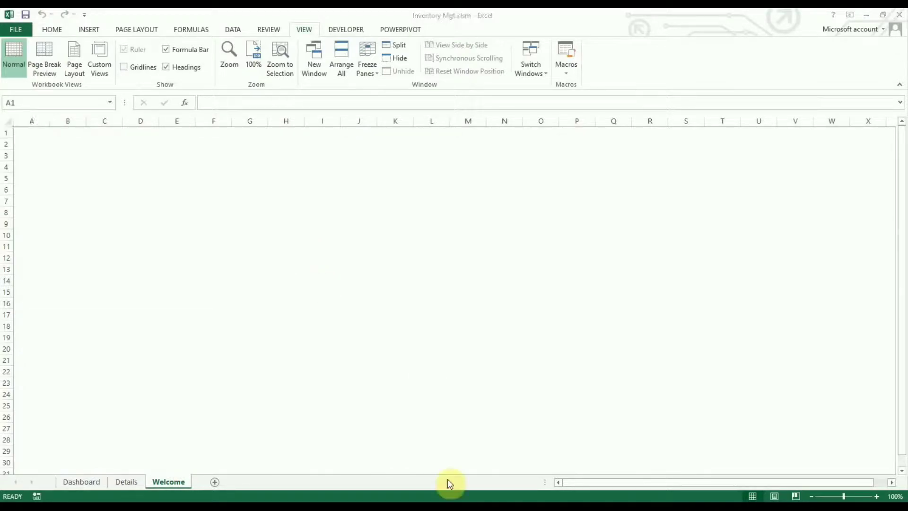
Note 'Let's add the code in a module' plus a tip that the module can be renamed.
{"action": "type", "text": "le"}
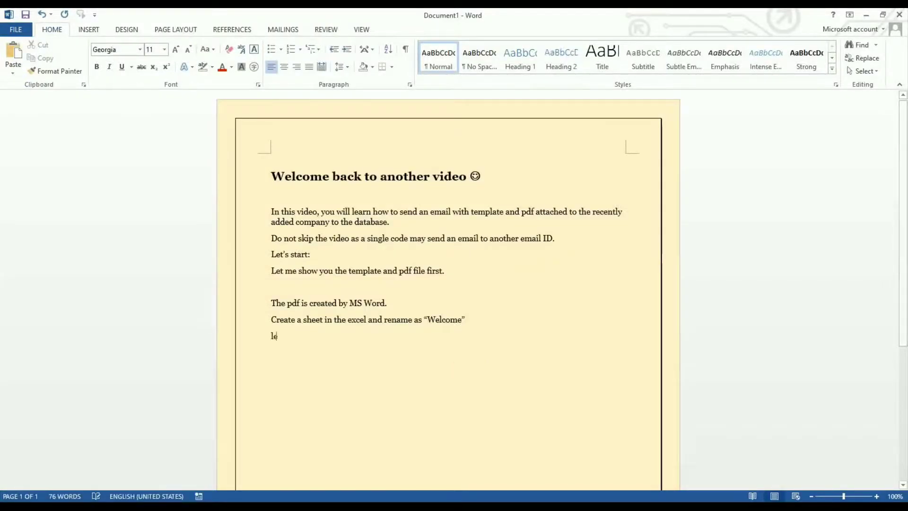
{"action": "type", "text": "t's a"}
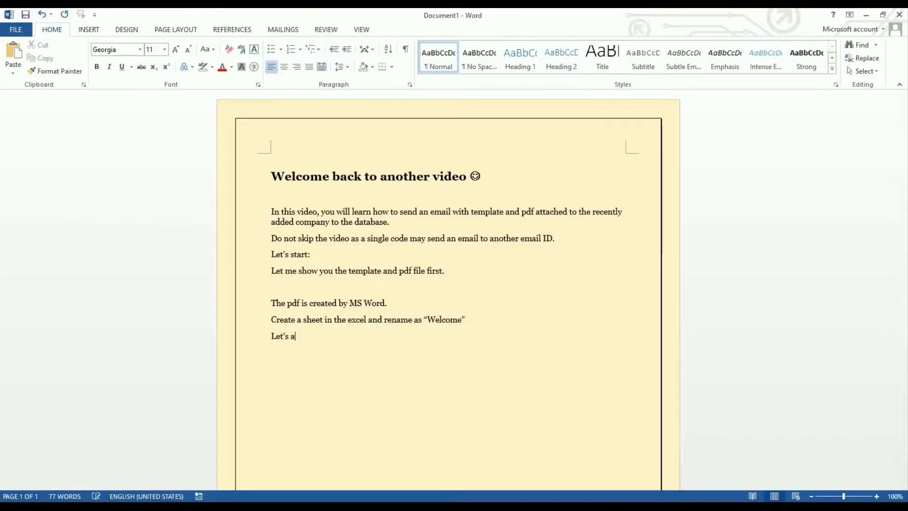
{"action": "type", "text": "dd the code in a module"}
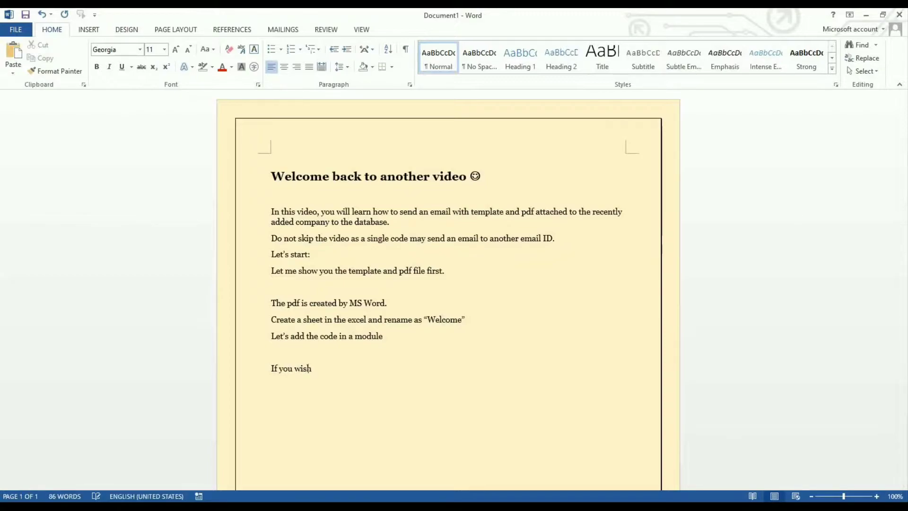
{"action": "type", "text": "If you wish tyou"}
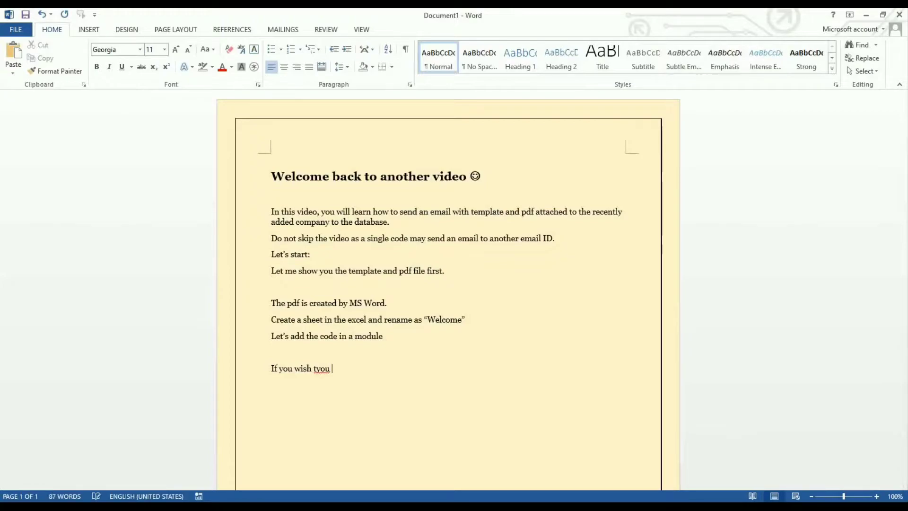
{"action": "type", "text": "can rename"}
{"action": "type", "text": " the module"}
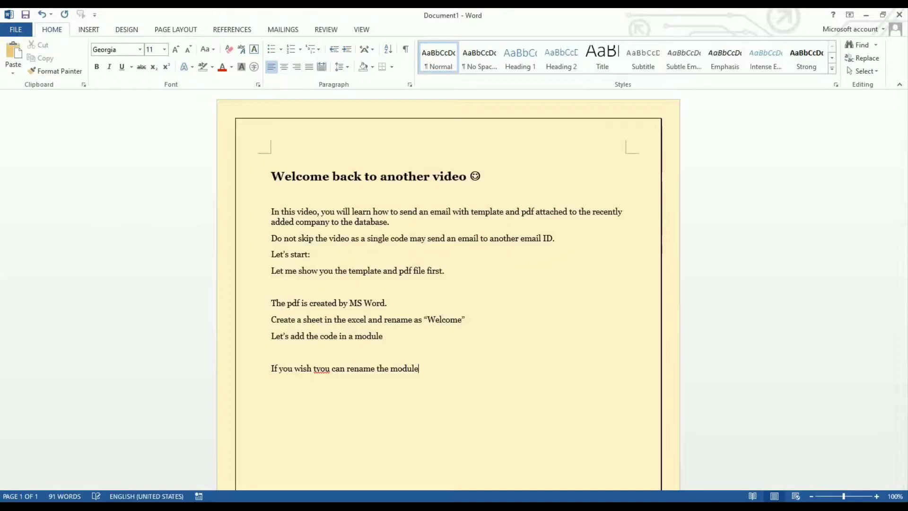
{"action": "left_click", "coordinate": [316, 369]}
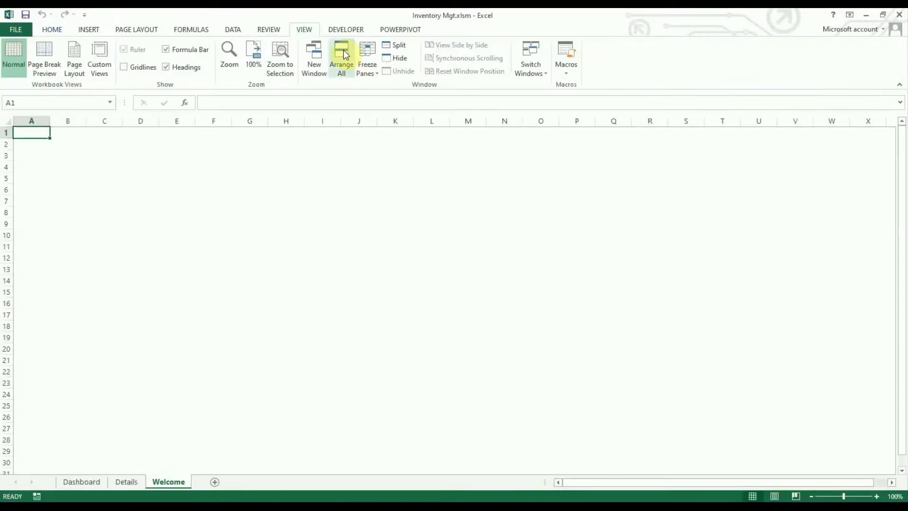
Open the VBA editor, insert a module and name it Welcome_a_Company.
{"action": "left_click", "coordinate": [344, 29]}
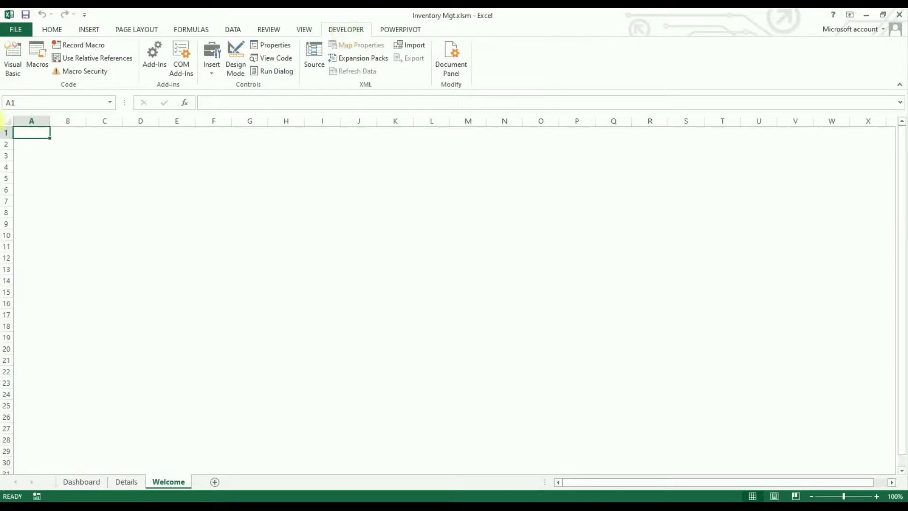
{"action": "left_click", "coordinate": [12, 59]}
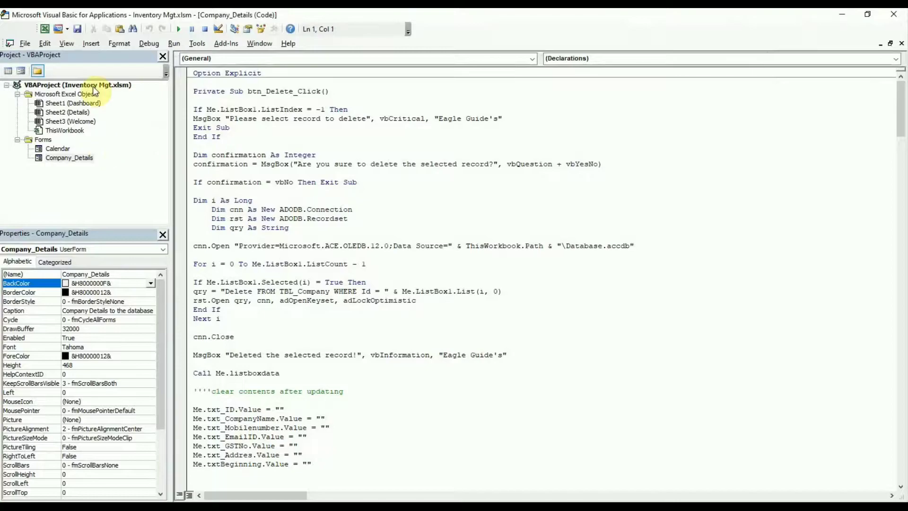
{"action": "left_click", "coordinate": [93, 43]}
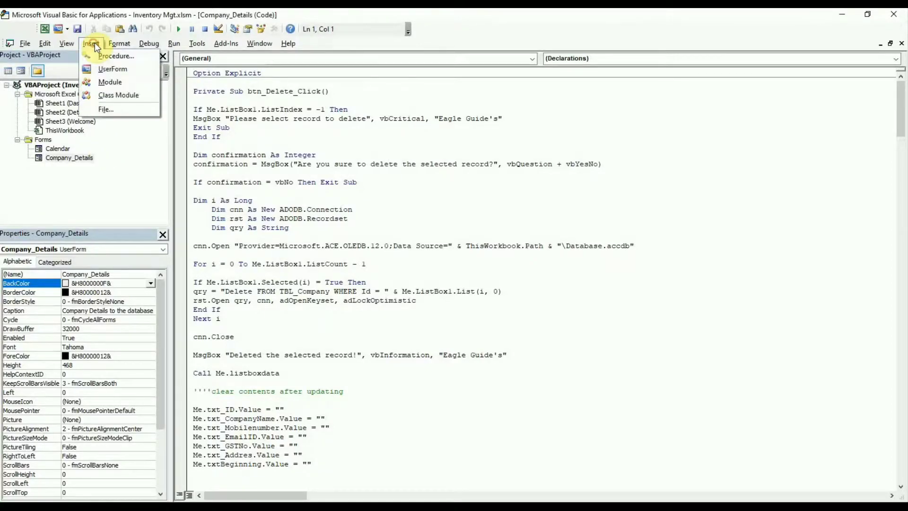
{"action": "left_click", "coordinate": [113, 83]}
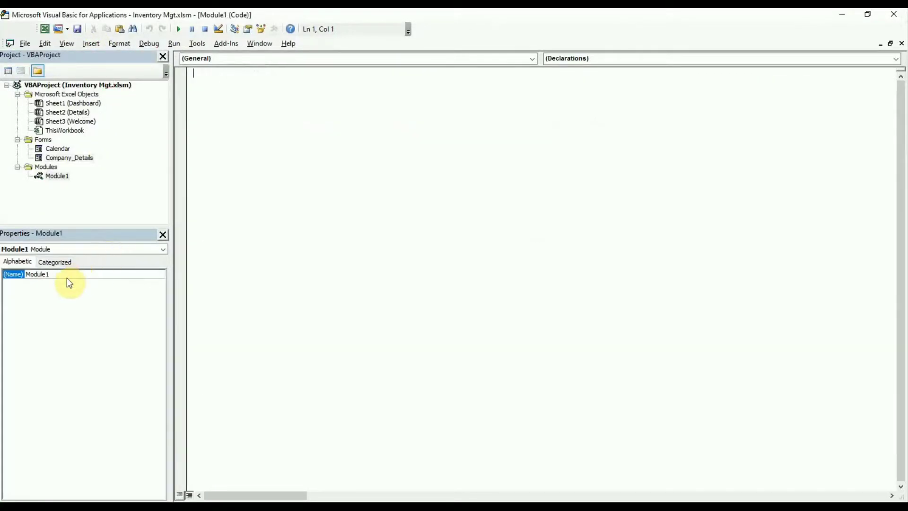
{"action": "double_click", "coordinate": [64, 276]}
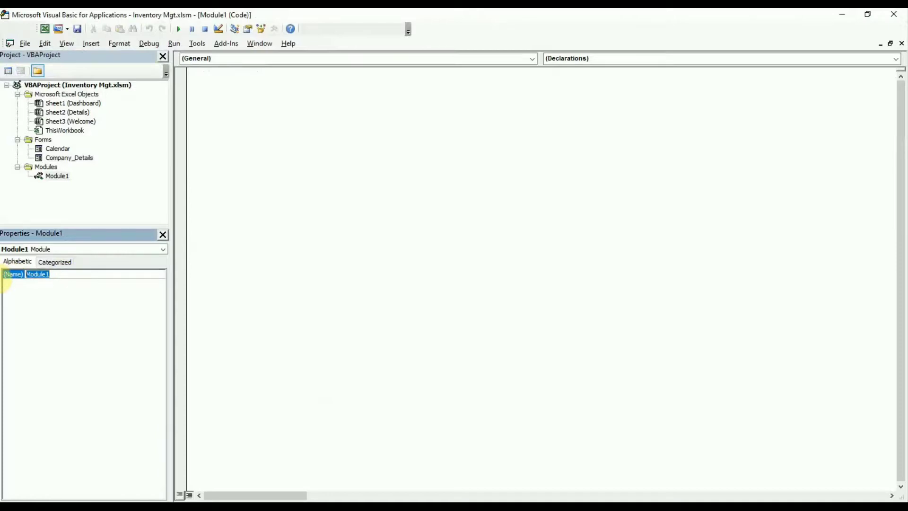
{"action": "type", "text": "Welcome_a_Company"}
{"action": "left_click", "coordinate": [278, 142]}
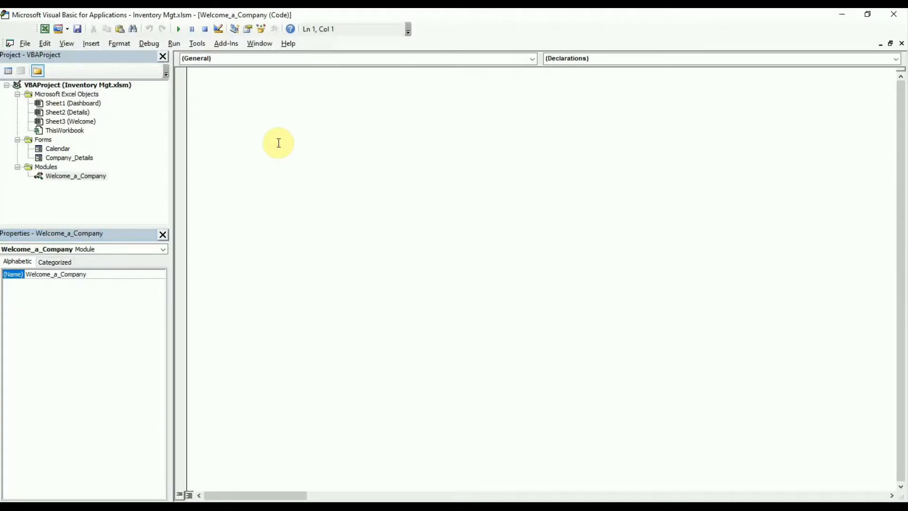
Create the Sub newcompany() procedure in the module.
{"action": "type", "text": "S"}
{"action": "type", "text": "ub new"}
{"action": "left_click", "coordinate": [278, 142]}
{"action": "type", "text": "comp"}
{"action": "type", "text": "any("}
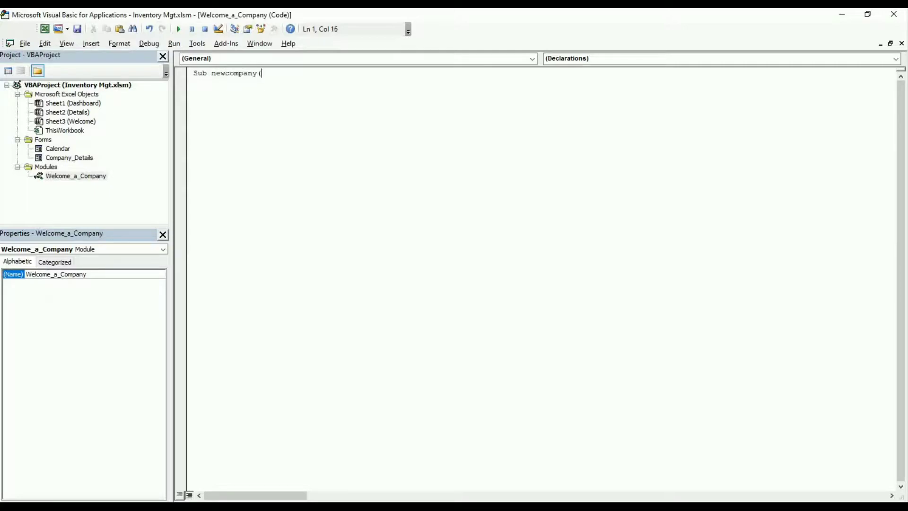
{"action": "type", "text": ")"}
{"action": "key", "text": "Return"}
{"action": "key", "text": "Return"}
{"action": "key", "text": "Return"}
{"action": "key", "text": "Return"}
{"action": "key", "text": "Return"}
{"action": "left_click", "coordinate": [194, 99]}
Add a comment about hiding calculations and the line Application.ScreenUpdating = False.
{"action": "type", "text": "'''let"}
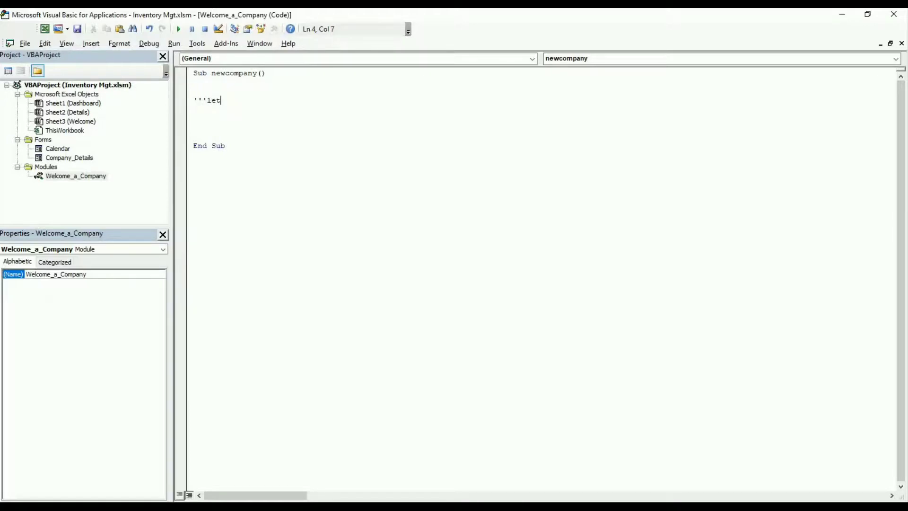
{"action": "type", "text": "'s hide t"}
{"action": "type", "text": "he "}
{"action": "type", "text": "vib"}
{"action": "type", "text": "ibilty"}
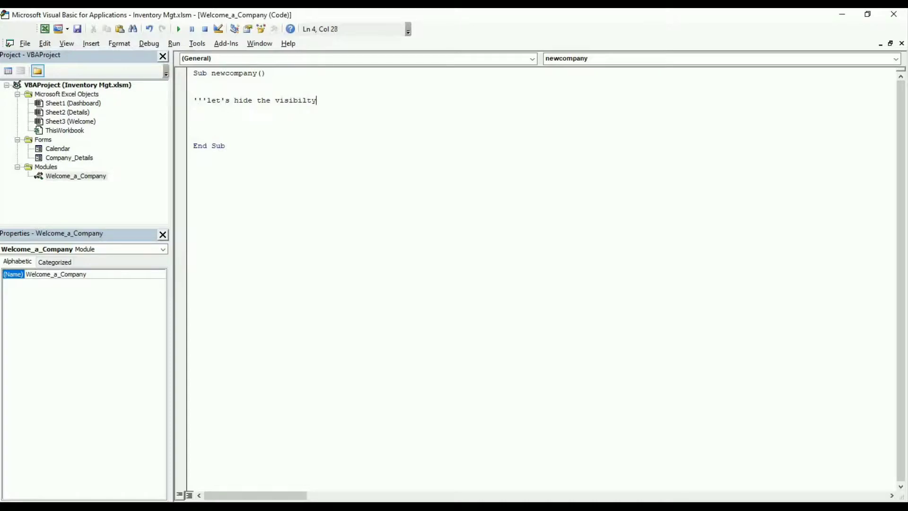
{"action": "type", "text": " o"}
{"action": "type", "text": "f calc"}
{"action": "type", "text": "ulations"}
{"action": "key", "text": "Return"}
{"action": "type", "text": "appl"}
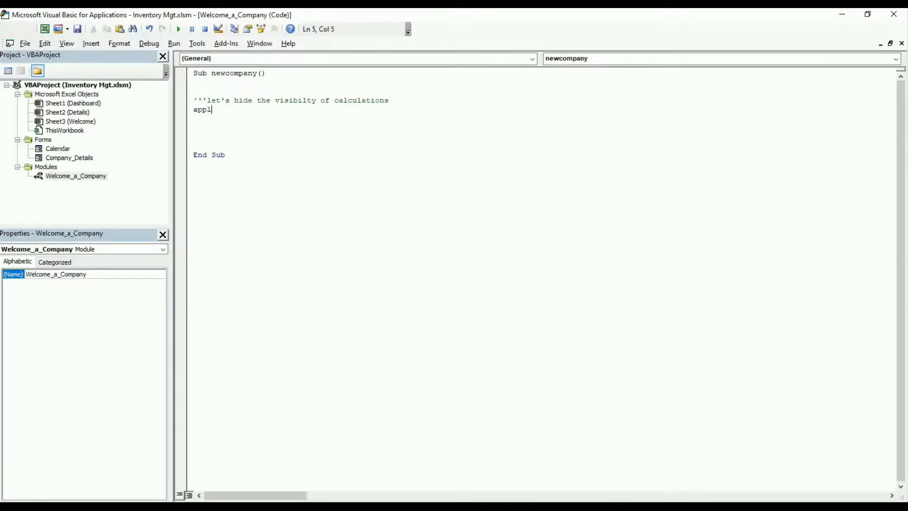
{"action": "type", "text": "ication."}
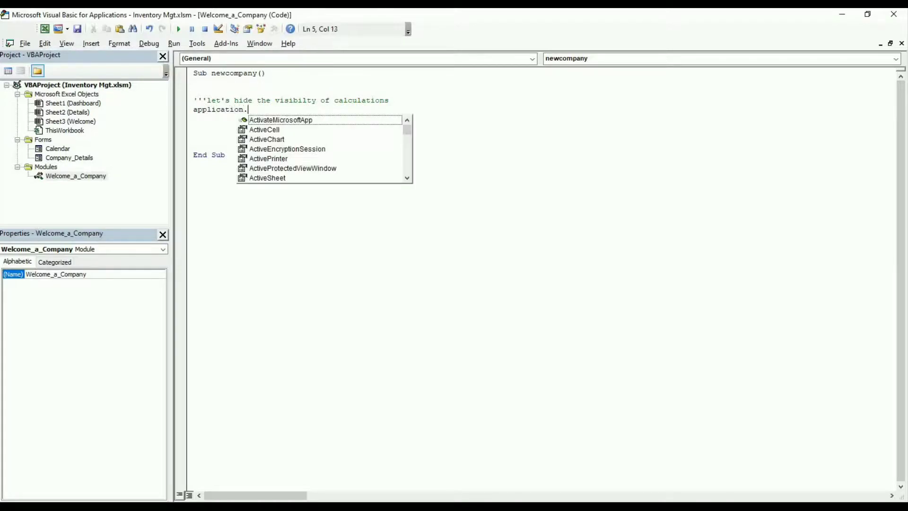
{"action": "type", "text": "scr"}
{"action": "key", "text": "Tab"}
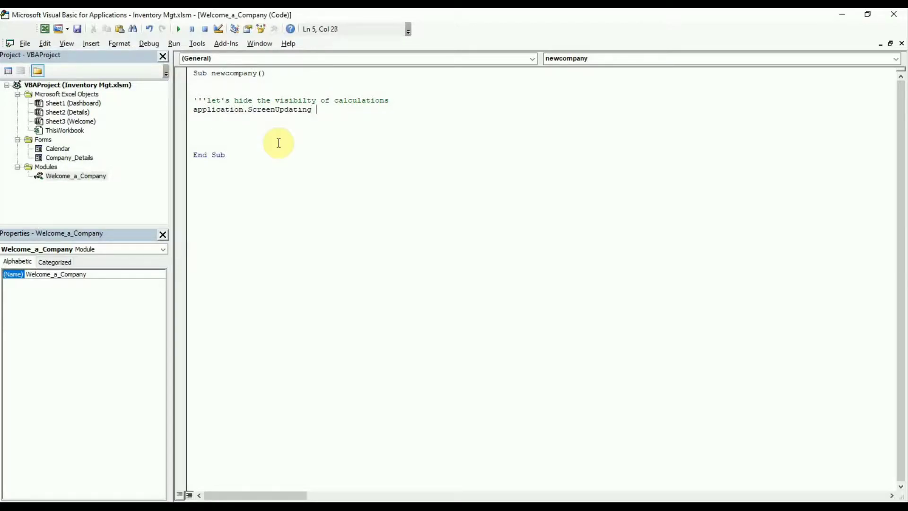
{"action": "type", "text": "= f"}
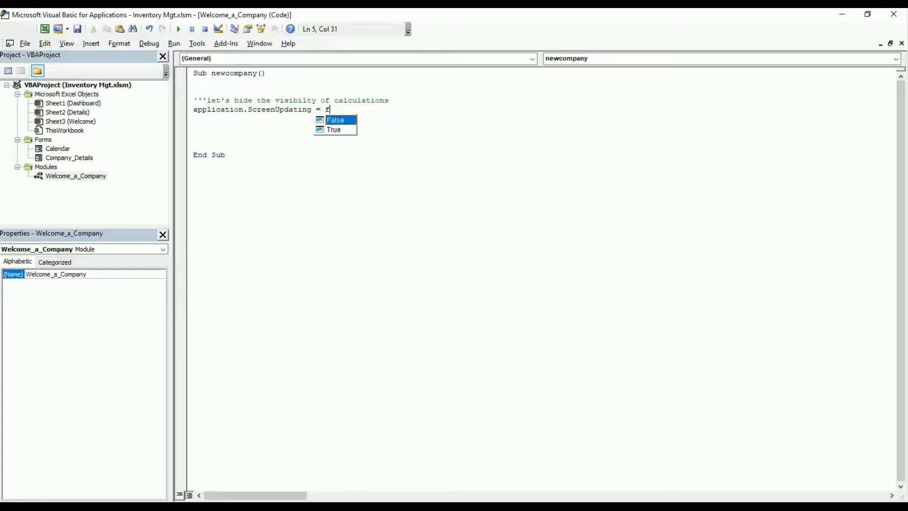
{"action": "type", "text": "a"}
{"action": "key", "text": "Return"}
{"action": "key", "text": "Return"}
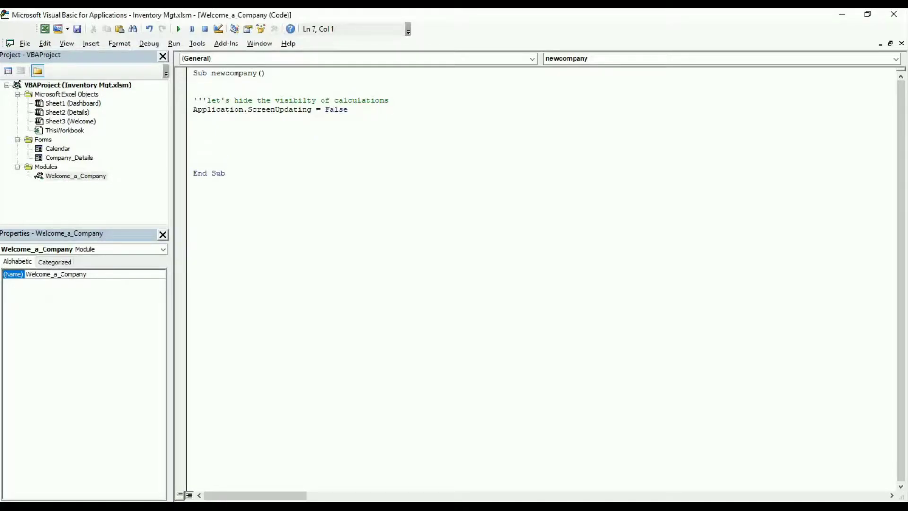
Add an On Error Resume Next line followed by a blank line.
{"action": "type", "text": "o"}
{"action": "type", "text": "n erro"}
{"action": "type", "text": " resume"}
{"action": "type", "text": " next"}
{"action": "key", "text": "Return"}
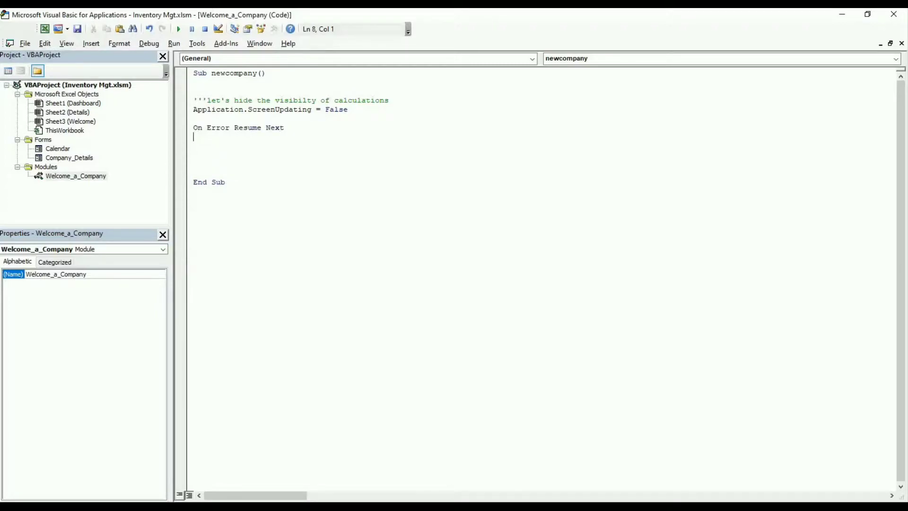
{"action": "key", "text": "Return"}
Write the statement copying the last filled Details row to Sheets("Welcome").Range("A1").
{"action": "type", "text": "sheets"}
{"action": "type", "text": "(\"D"}
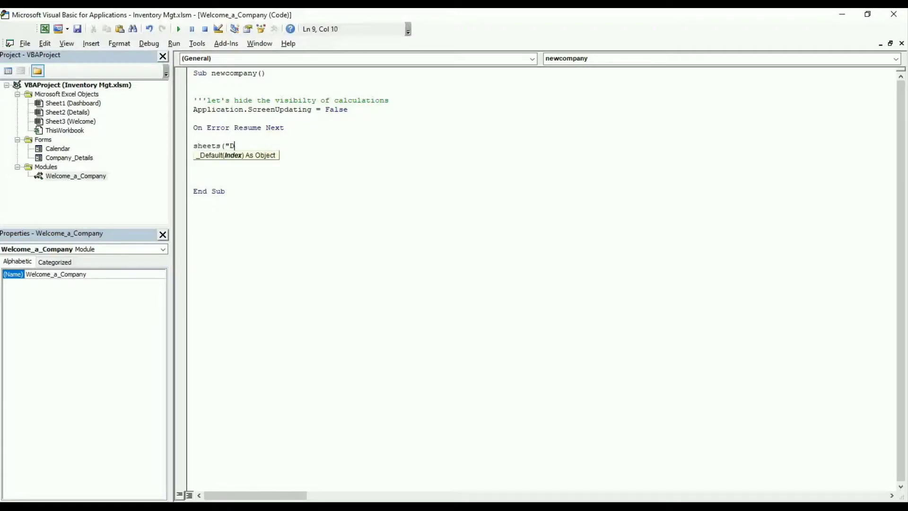
{"action": "type", "text": "etails"}
{"action": "type", "text": "\")."}
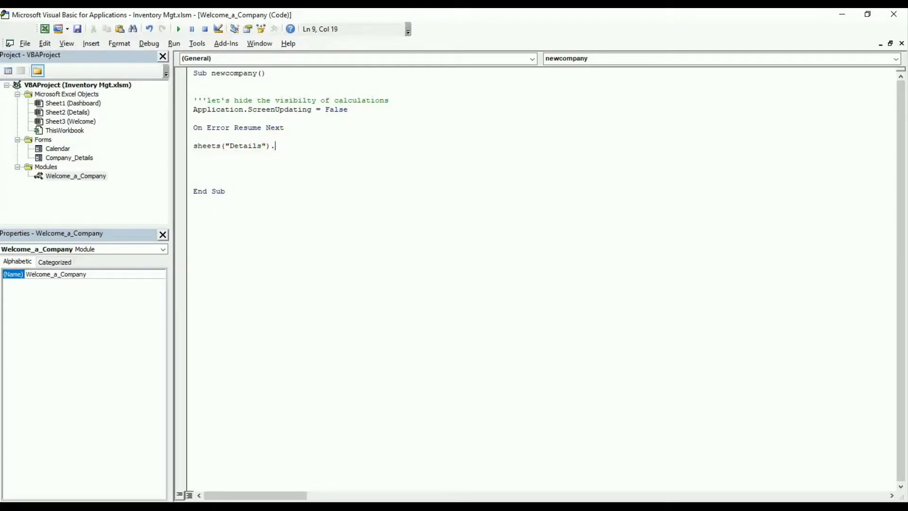
{"action": "type", "text": "ra"}
{"action": "type", "text": "nge(\""}
{"action": "type", "text": "A\""}
{"action": "type", "text": " &"}
{"action": "type", "text": " rows.c"}
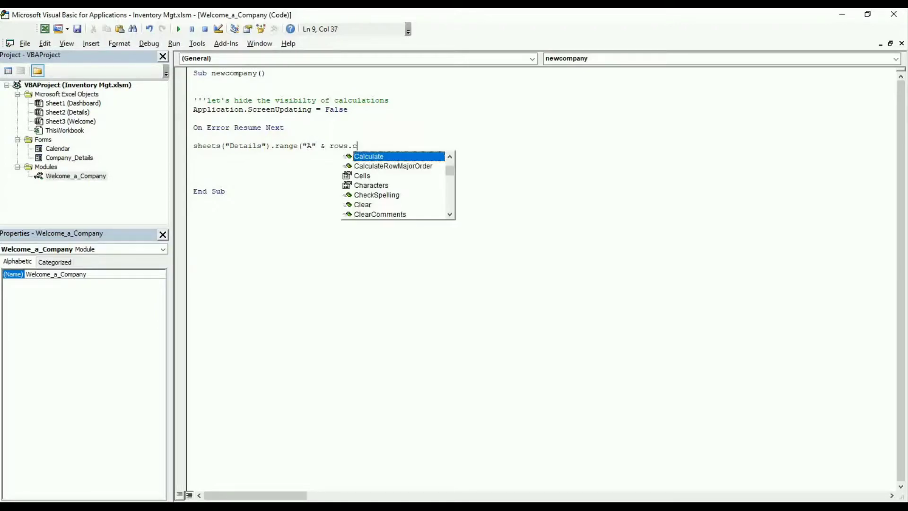
{"action": "type", "text": "ount"}
{"action": "key", "text": "Tab"}
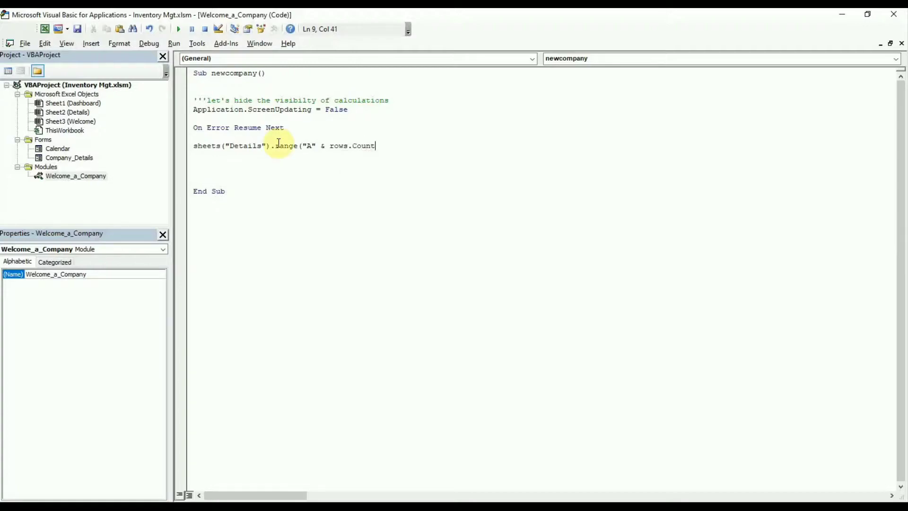
{"action": "type", "text": "-1"}
{"action": "type", "text": ").end"}
{"action": "type", "text": "(xlu"}
{"action": "type", "text": "p)."}
{"action": "type", "text": "entir"}
{"action": "type", "text": "erow."}
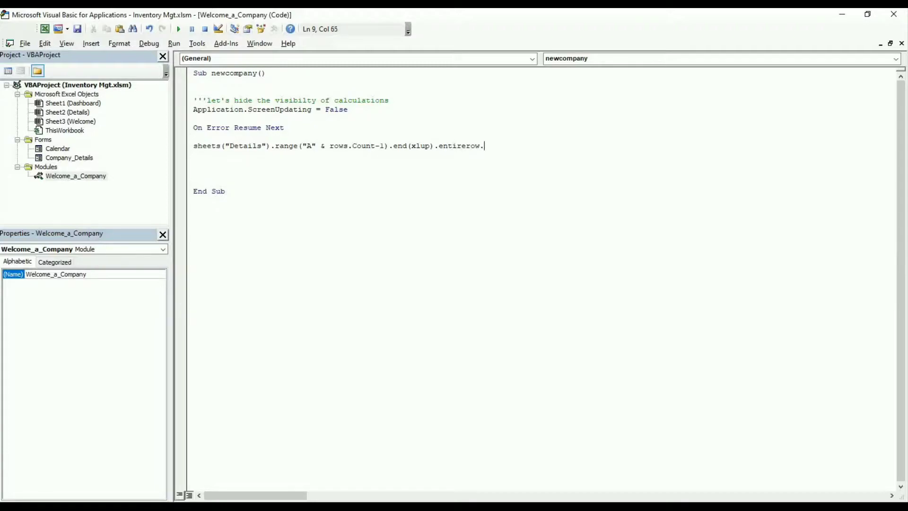
{"action": "type", "text": "copy"}
{"action": "type", "text": "("}
{"action": "type", "text": "Sheet"}
{"action": "type", "text": "s"}
{"action": "type", "text": "(\"We"}
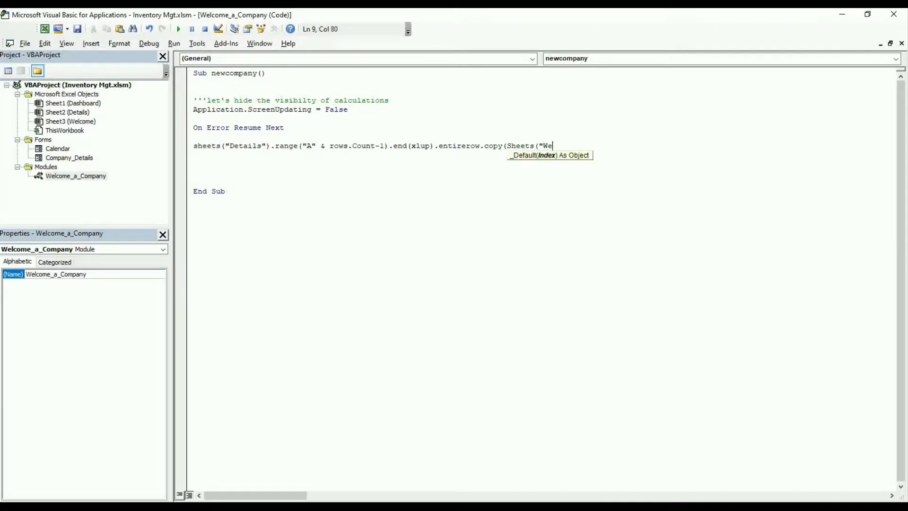
{"action": "type", "text": "lcome"}
{"action": "type", "text": "\""}
{"action": "key", "text": "BackSpace"}
{"action": "type", "text": ").r"}
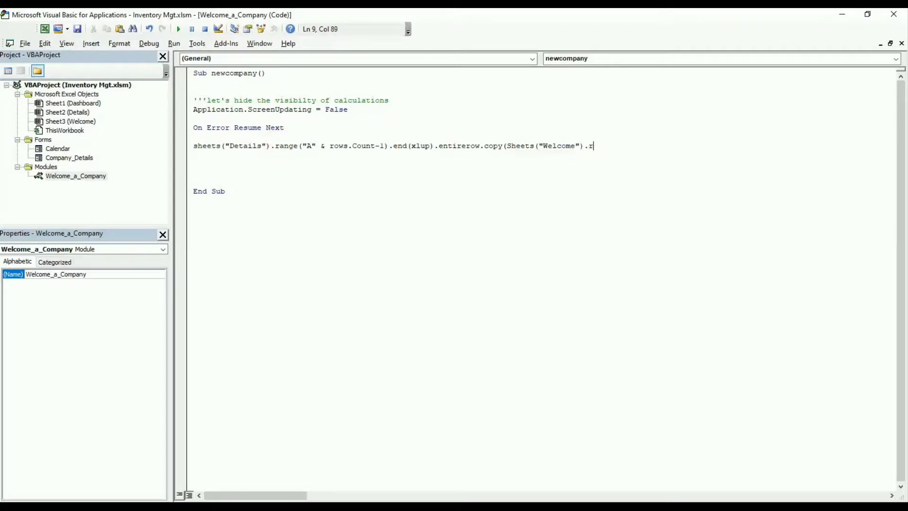
{"action": "type", "text": "ange("}
{"action": "type", "text": "\""}
{"action": "type", "text": "A1\""}
{"action": "type", "text": ")"}
{"action": "key", "text": "Return"}
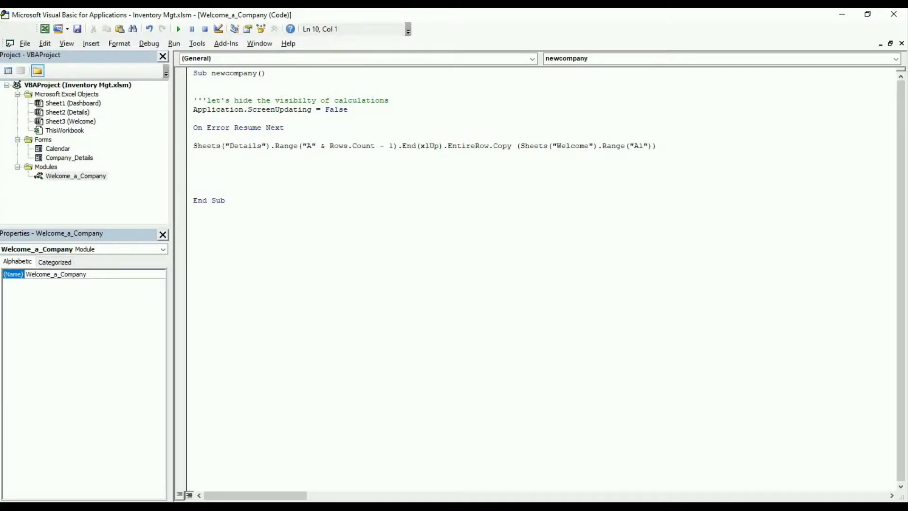
Insert the comment '''copying the last row from details sheet to welcome sheet above the Sheets line.
{"action": "key", "text": "Return"}
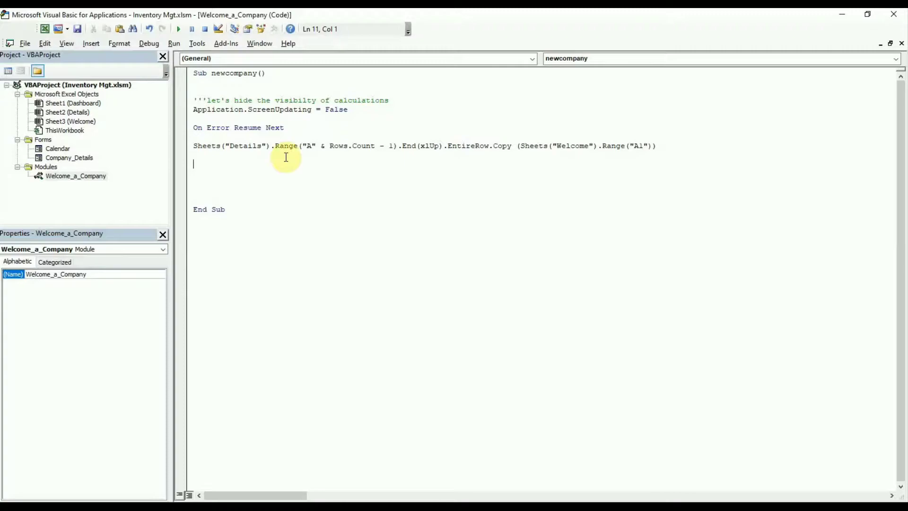
{"action": "left_click", "coordinate": [236, 134]}
{"action": "key", "text": "Return"}
{"action": "key", "text": "Return"}
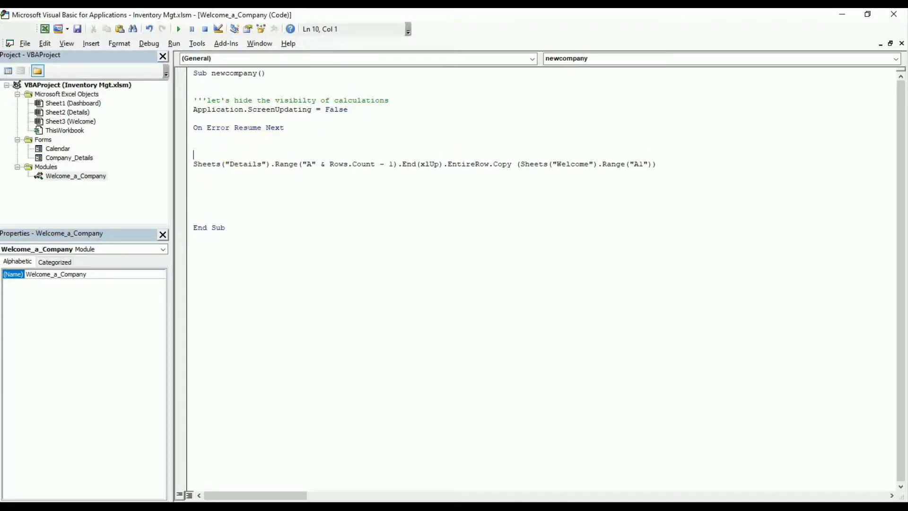
{"action": "type", "text": "''"}
{"action": "type", "text": "'copyin"}
{"action": "type", "text": "g"}
{"action": "type", "text": " the la"}
{"action": "type", "text": "st row "}
{"action": "type", "text": "from "}
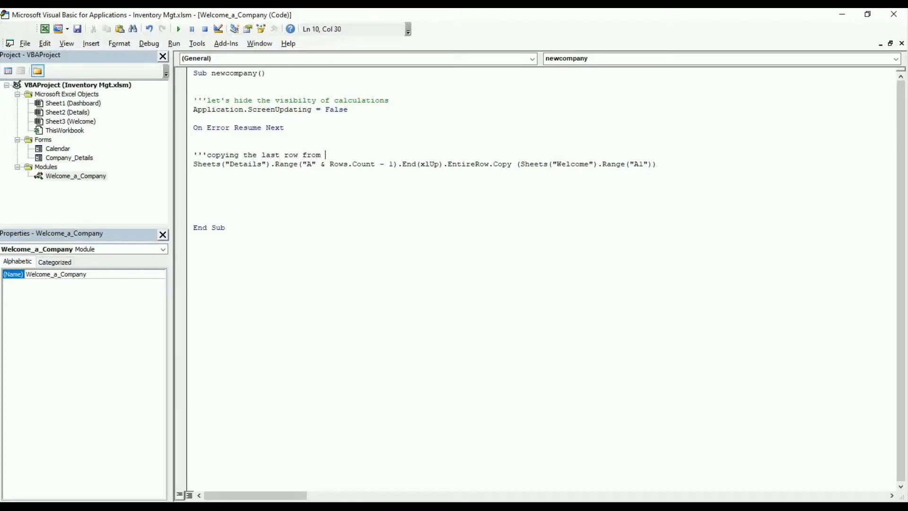
{"action": "type", "text": "deti"}
{"action": "key", "text": "BackSpace"}
{"action": "type", "text": "ails sheet"}
{"action": "type", "text": " to "}
{"action": "type", "text": "welcome"}
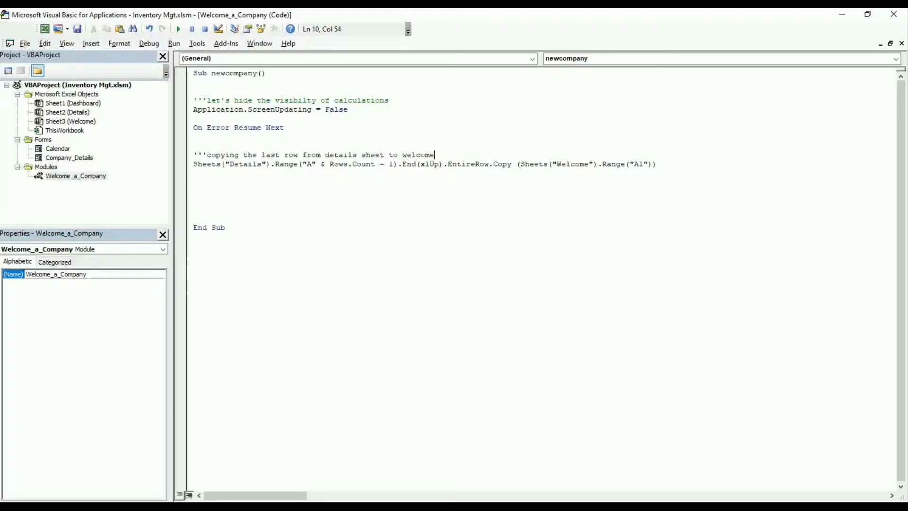
{"action": "type", "text": " sheet"}
{"action": "key", "text": "Return"}
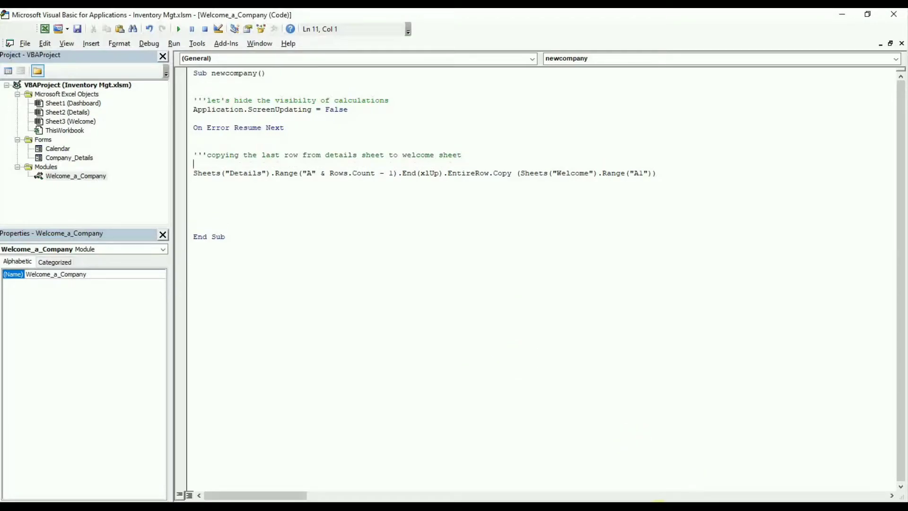
{"action": "left_click", "coordinate": [677, 500]}
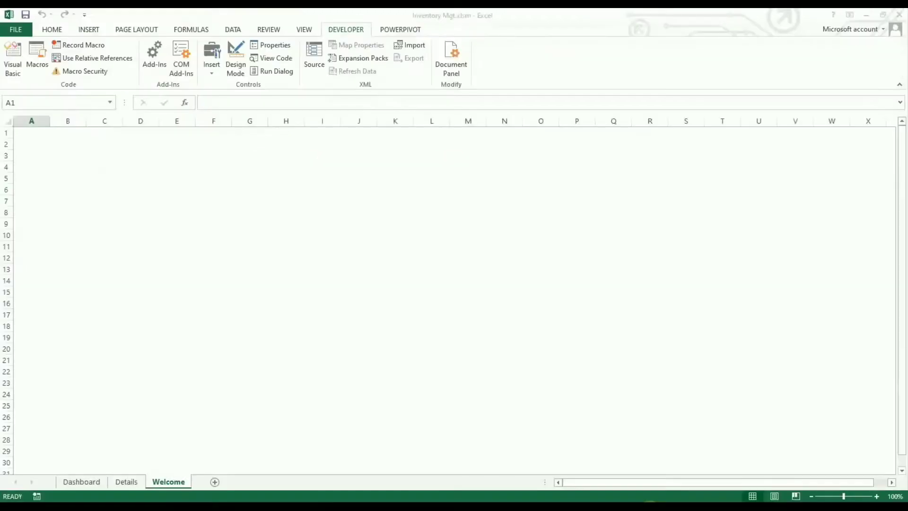
{"action": "left_click", "coordinate": [136, 481]}
{"action": "left_click", "coordinate": [6, 144]}
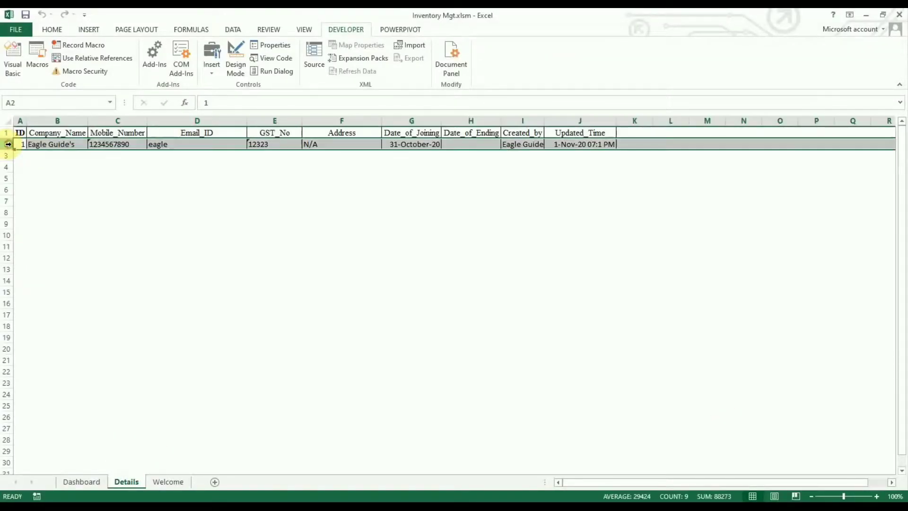
{"action": "left_click", "coordinate": [216, 214]}
{"action": "left_click", "coordinate": [168, 482]}
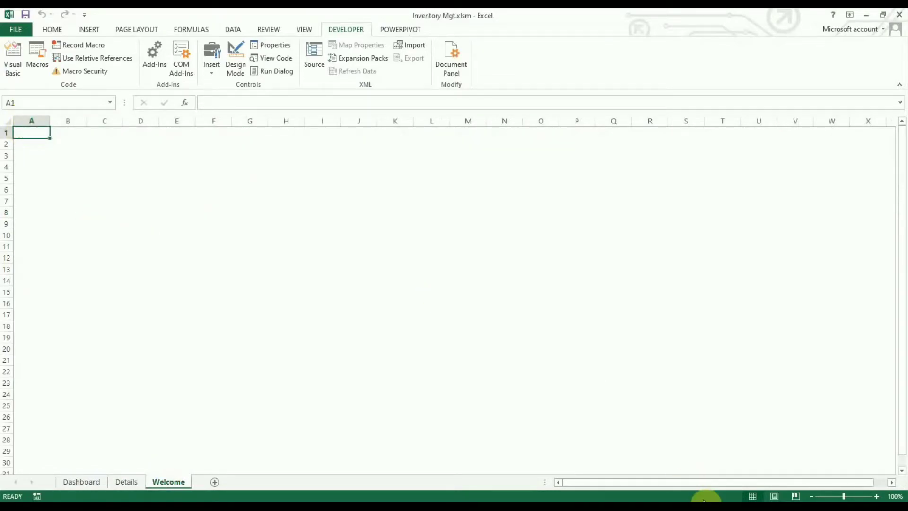
{"action": "key", "text": "alt+F11"}
{"action": "left_click", "coordinate": [214, 197]}
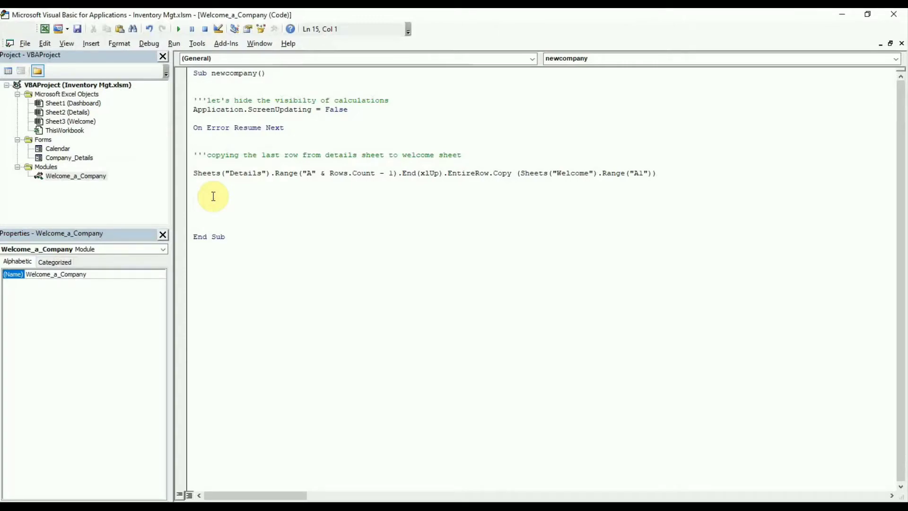
Declare the variable with Dim sh As Worksheet.
{"action": "type", "text": "d"}
{"action": "type", "text": "im sh "}
{"action": "type", "text": "as wokr"}
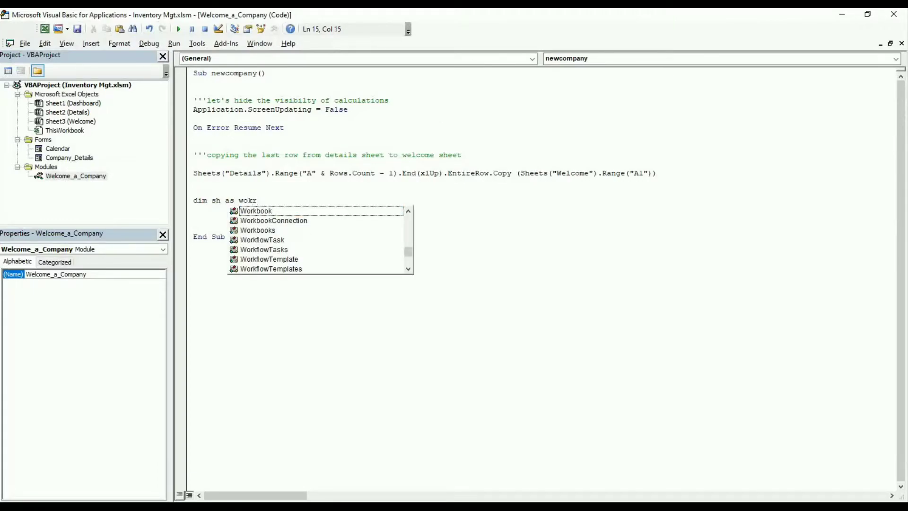
{"action": "key", "text": "BackSpace"}
{"action": "key", "text": "BackSpace"}
{"action": "type", "text": "rkshe"}
{"action": "key", "text": "Tab"}
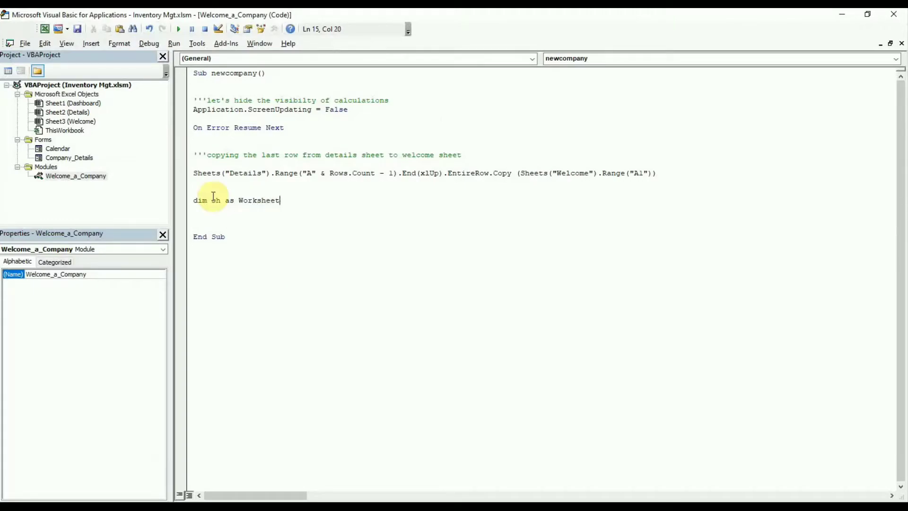
{"action": "key", "text": "Return"}
Set sh = ThisWorkbook.Sheets("Welcome") and leave a blank line below.
{"action": "type", "text": "set sh "}
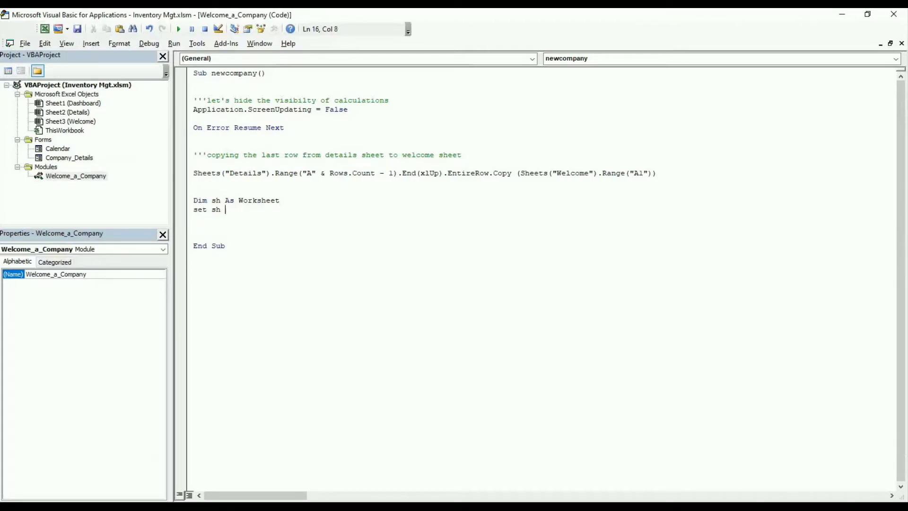
{"action": "type", "text": "= thiswo"}
{"action": "type", "text": "rkbo"}
{"action": "type", "text": "ok.she"}
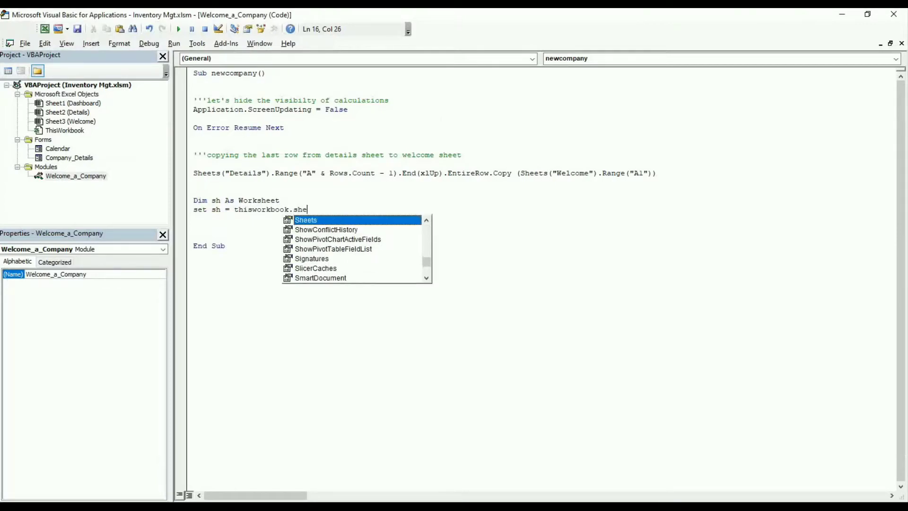
{"action": "key", "text": "Tab"}
{"action": "type", "text": "(\""}
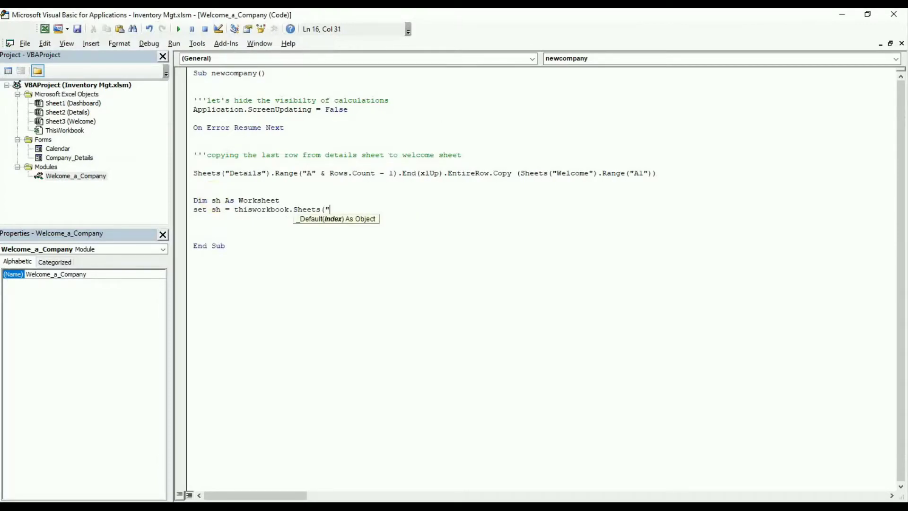
{"action": "type", "text": "Welcome"}
{"action": "type", "text": "\")"}
{"action": "key", "text": "Return"}
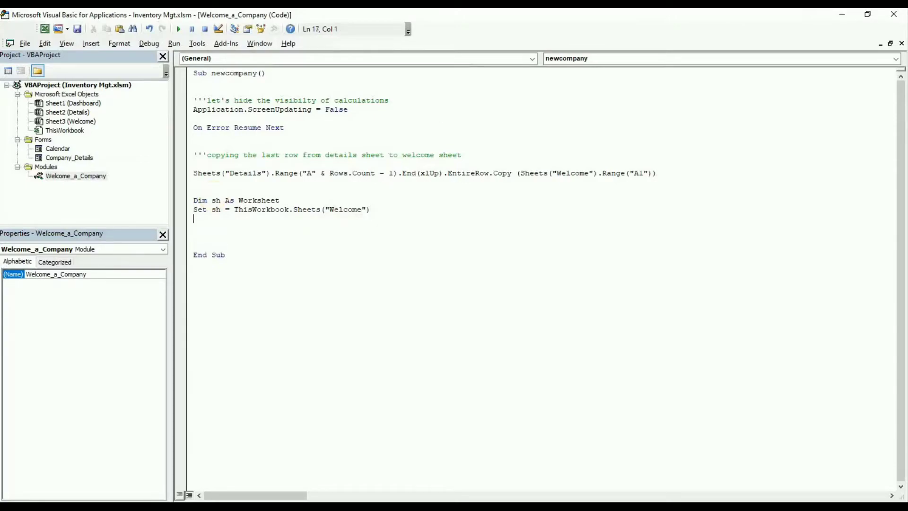
{"action": "key", "text": "Return"}
Add the comment '''declare the variable for Outlook, email and format.
{"action": "type", "text": "'''de"}
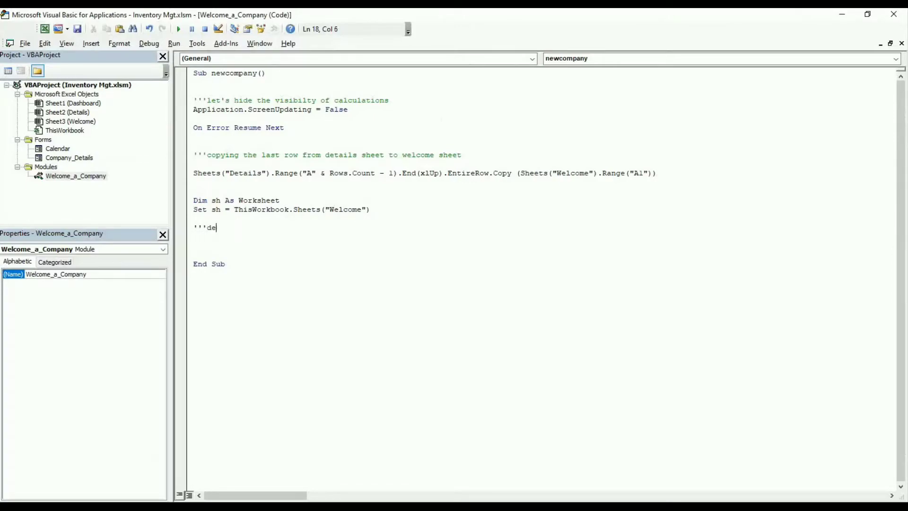
{"action": "type", "text": "l"}
{"action": "key", "text": "BackSpace"}
{"action": "type", "text": "c"}
{"action": "type", "text": "lare the"}
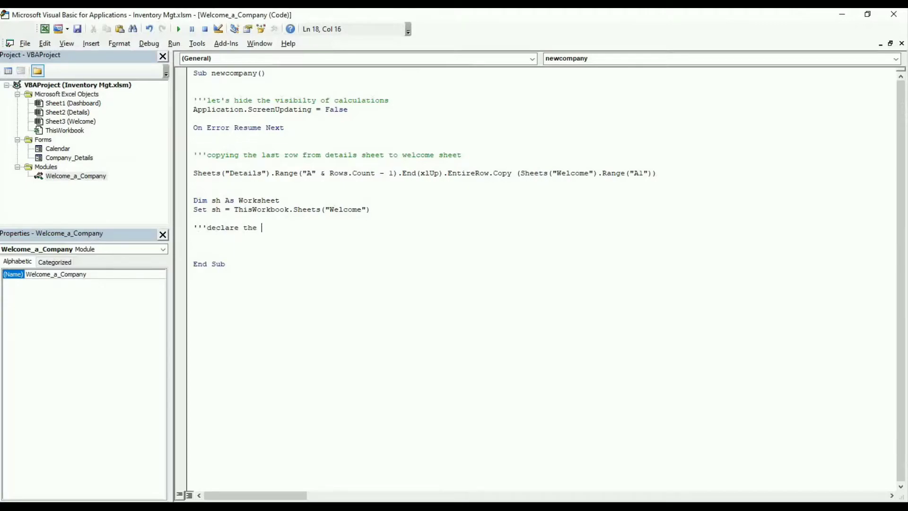
{"action": "type", "text": " variab"}
{"action": "type", "text": "le for O"}
{"action": "type", "text": "utlook, "}
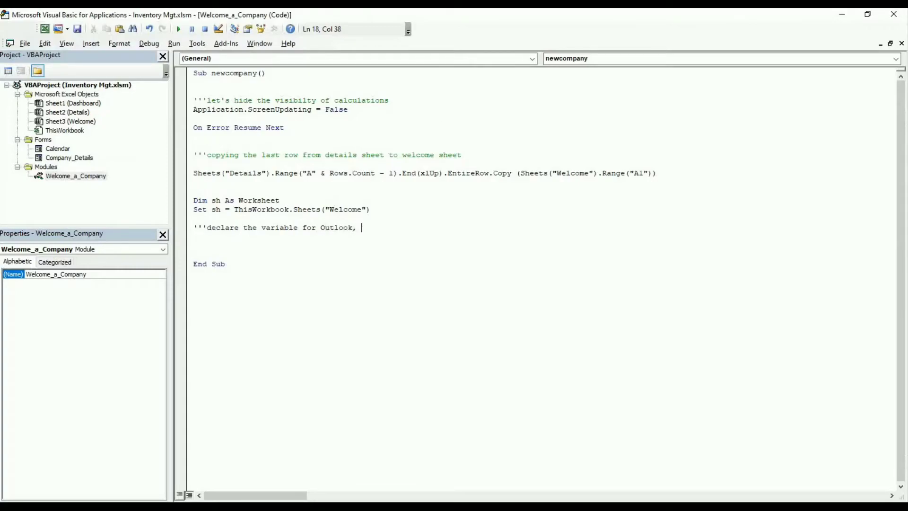
{"action": "type", "text": "emai"}
{"action": "type", "text": "l and f"}
{"action": "type", "text": "ormat"}
{"action": "key", "text": "Return"}
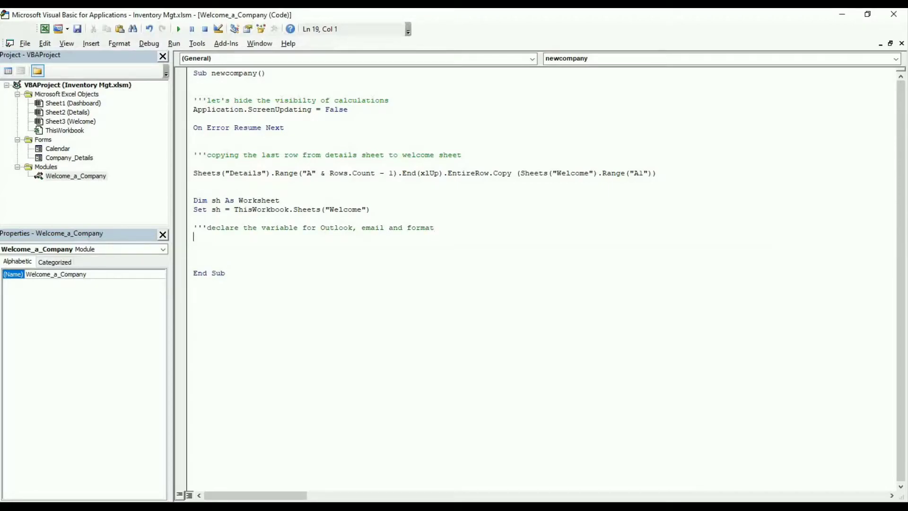
{"action": "key", "text": "Return"}
Declare OA, temaplte and msg as Object, then begin a "let's set the proceedure" comment.
{"action": "type", "text": "d"}
{"action": "type", "text": "OA as "}
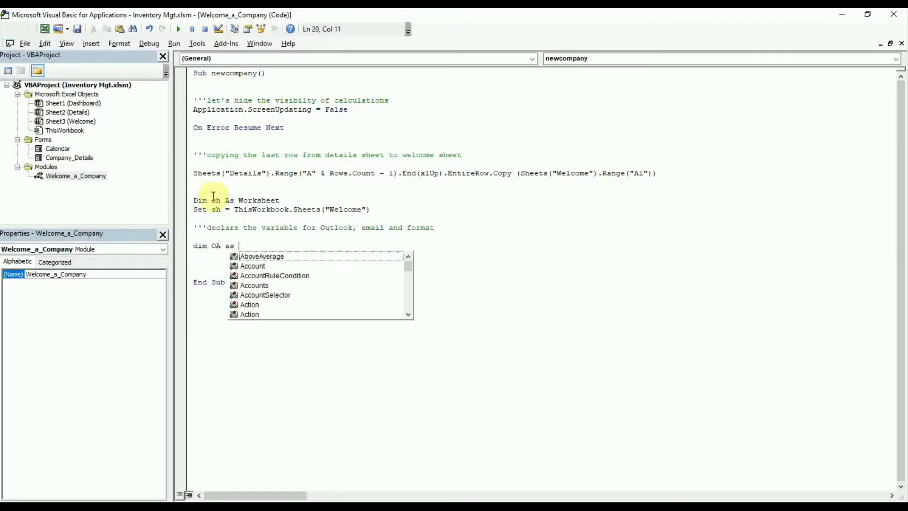
{"action": "type", "text": "obje"}
{"action": "key", "text": "Return"}
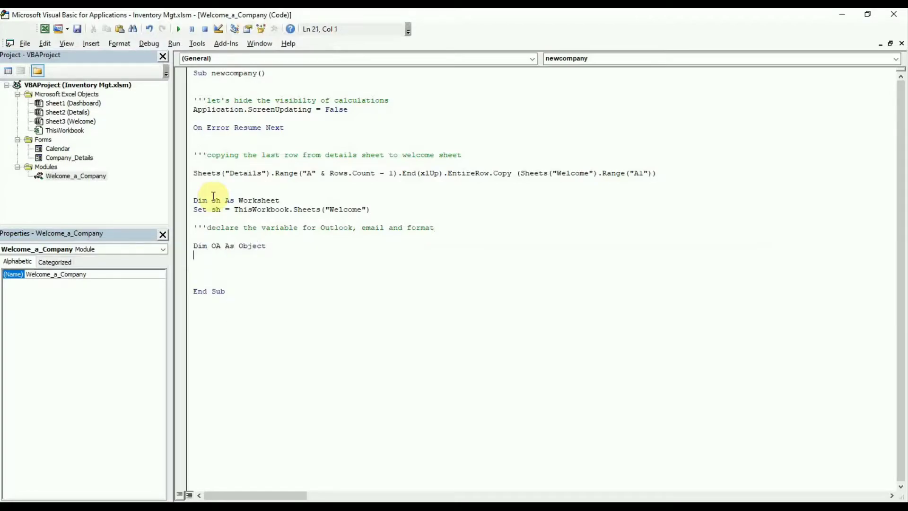
{"action": "type", "text": "dim "}
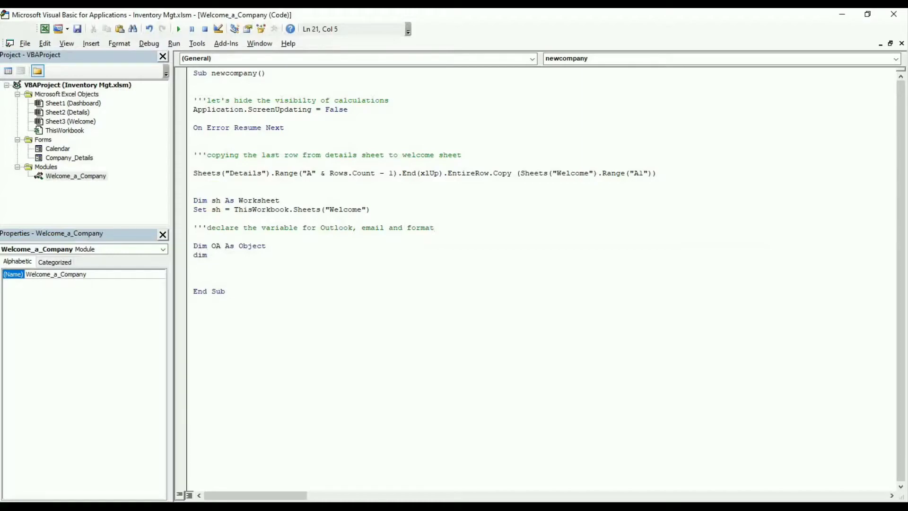
{"action": "type", "text": "temapl"}
{"action": "type", "text": "te as o"}
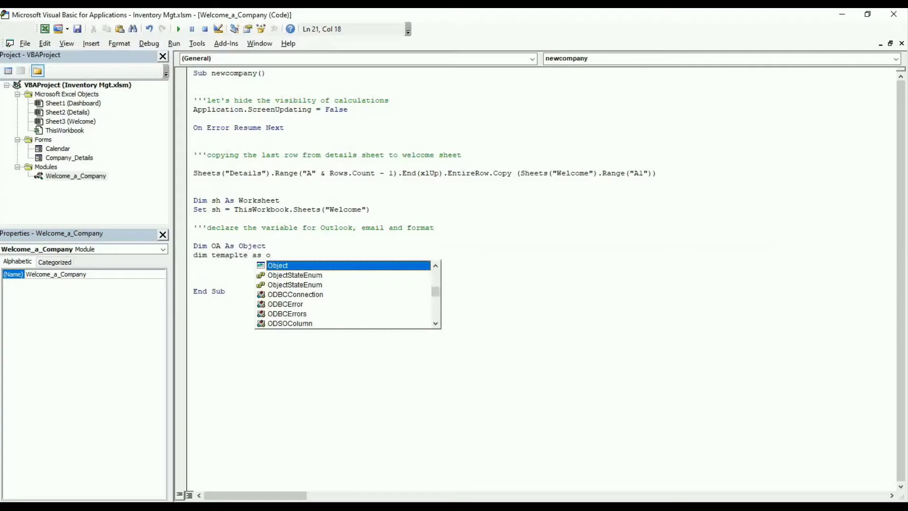
{"action": "key", "text": "Return"}
{"action": "type", "text": "di"}
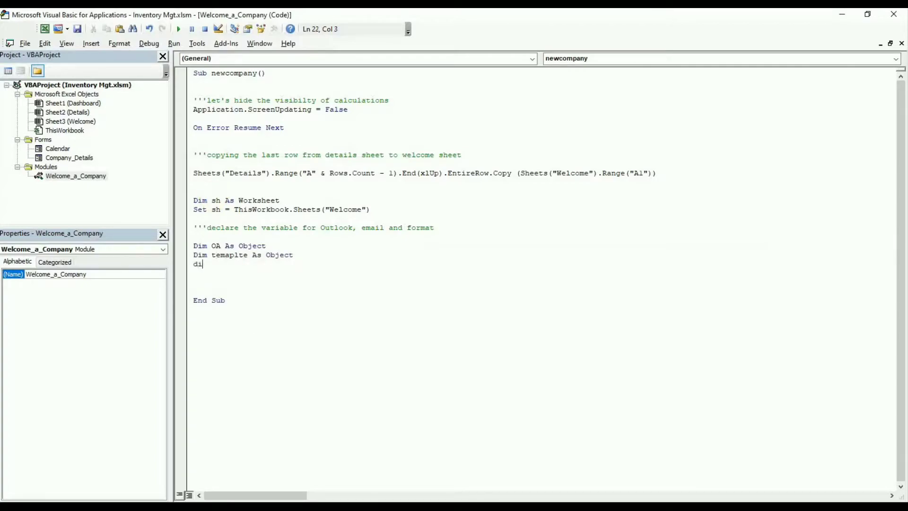
{"action": "type", "text": "m msg a"}
{"action": "type", "text": "s obe"}
{"action": "key", "text": "Return"}
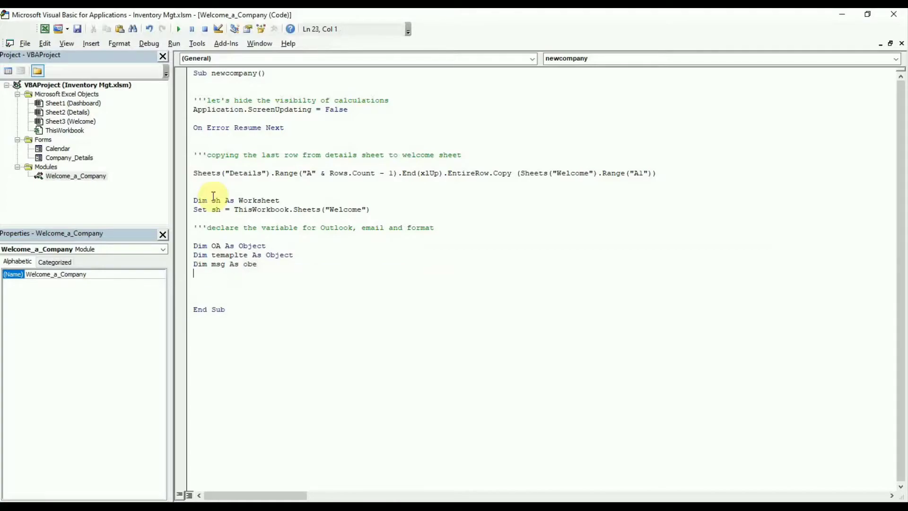
{"action": "key", "text": "BackSpace"}
{"action": "key", "text": "BackSpace"}
{"action": "type", "text": "je"}
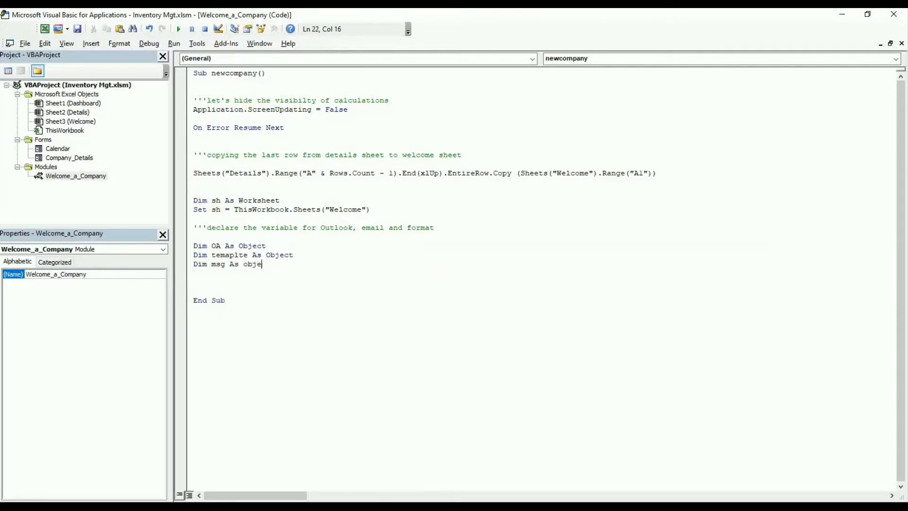
{"action": "type", "text": "ct"}
{"action": "key", "text": "Return"}
{"action": "key", "text": "Return"}
{"action": "type", "text": "''s"}
{"action": "type", "text": "let's s"}
{"action": "type", "text": "et the "}
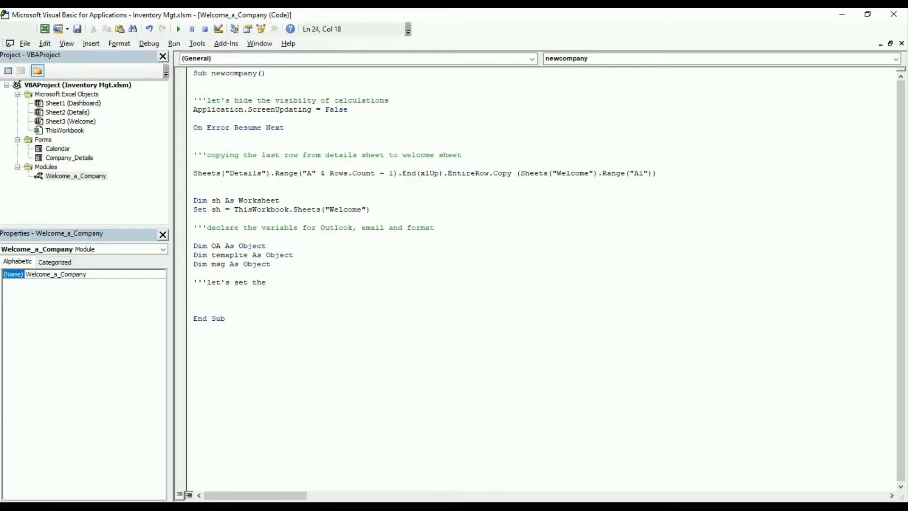
{"action": "type", "text": "pr"}
{"action": "type", "text": "oceedu"}
{"action": "type", "text": "re"}
Add Set OA = CreateObject("Outlook.Application"), OA.Session.Logon and Set msg = OA.CreateItem(0).
{"action": "key", "text": "Return"}
{"action": "type", "text": "set s"}
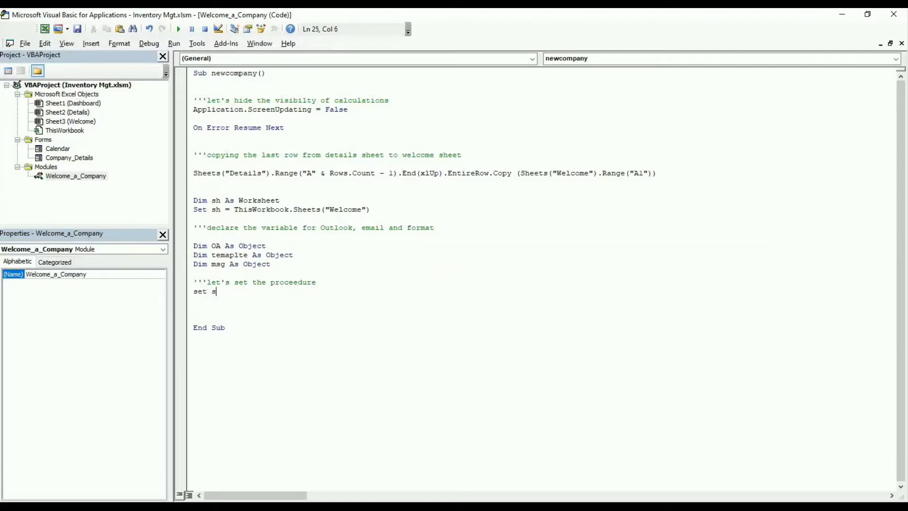
{"action": "type", "text": "oa"}
{"action": "key", "text": "BackSpace"}
{"action": "key", "text": "BackSpace"}
{"action": "type", "text": "O"}
{"action": "type", "text": "A ="}
{"action": "type", "text": " Create"}
{"action": "type", "text": "obj"}
{"action": "type", "text": "ect("}
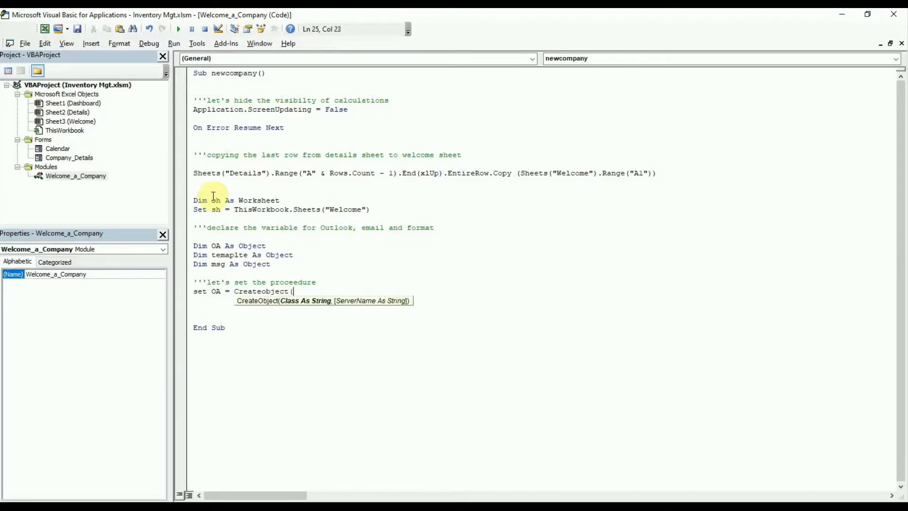
{"action": "type", "text": "\"Ou"}
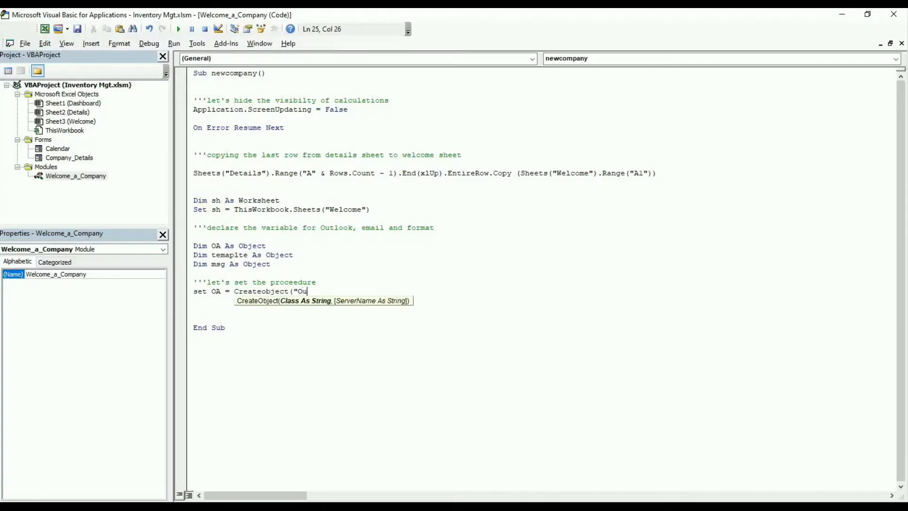
{"action": "type", "text": "tlook"}
{"action": "type", "text": ".Appl"}
{"action": "type", "text": "ication"}
{"action": "type", "text": "\")"}
{"action": "key", "text": "Return"}
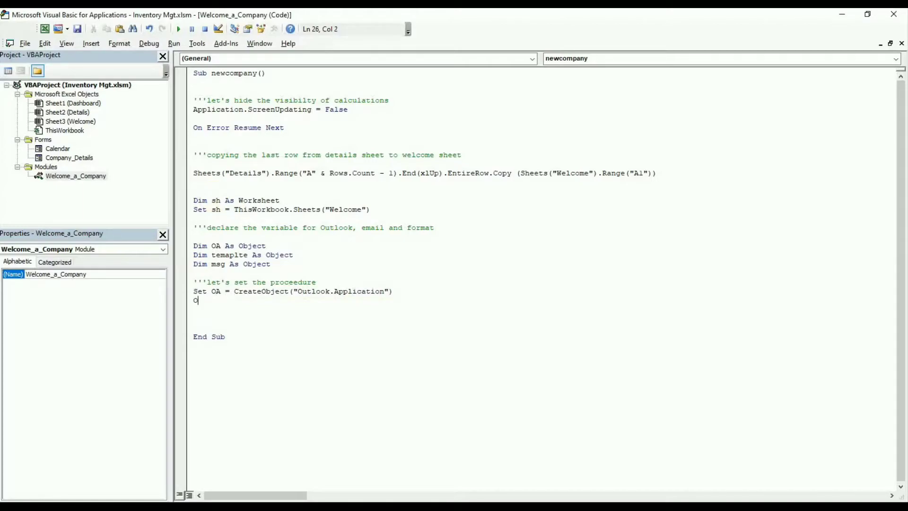
{"action": "type", "text": "A.Se"}
{"action": "type", "text": "ssion."}
{"action": "type", "text": "Logon"}
{"action": "key", "text": "Return"}
{"action": "key", "text": "Return"}
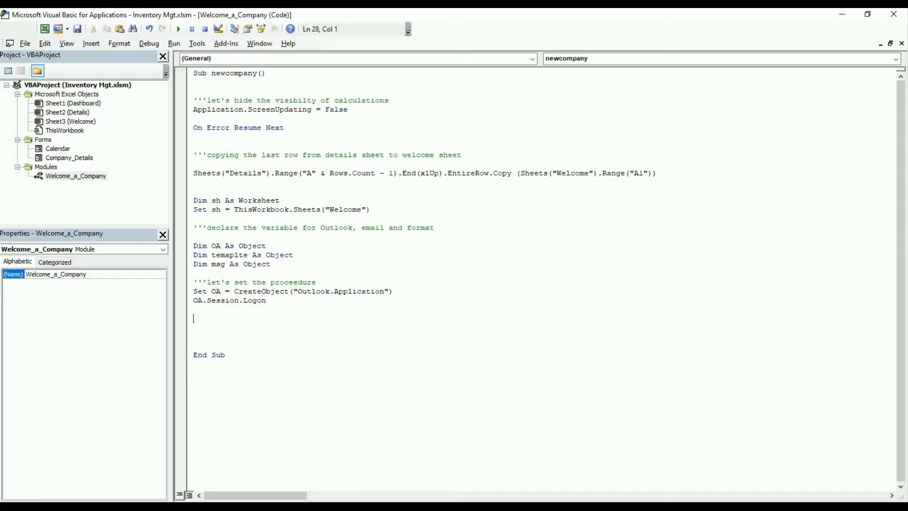
{"action": "type", "text": "Set m"}
{"action": "type", "text": "sg "}
{"action": "type", "text": "= OA."}
{"action": "type", "text": "Create"}
{"action": "type", "text": "It"}
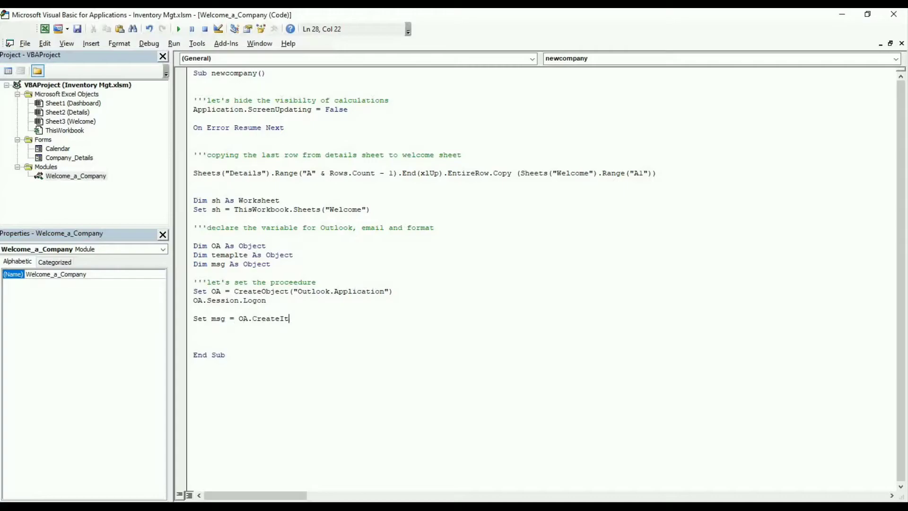
{"action": "type", "text": "em(0"}
{"action": "type", "text": ")"}
{"action": "key", "text": "Return"}
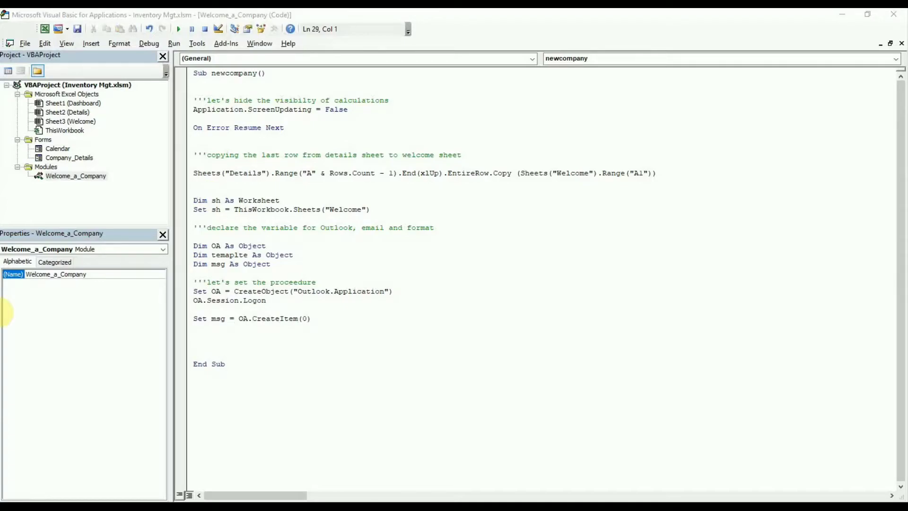
{"action": "left_click", "coordinate": [218, 342]}
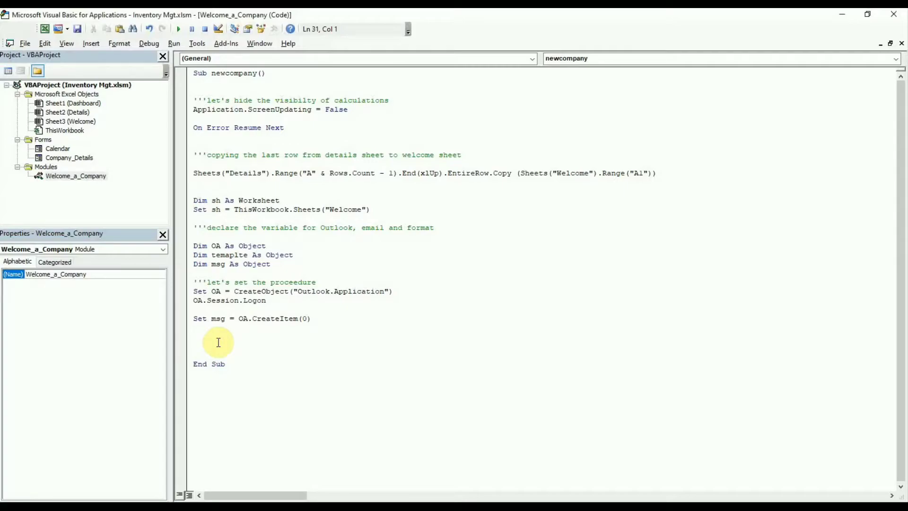
Write Set template = OA.CreateItemFromTemplate("") with the path quotes left empty.
{"action": "type", "text": "S"}
{"action": "type", "text": "et ter"}
{"action": "key", "text": "BackSpace"}
{"action": "key", "text": "BackSpace"}
{"action": "type", "text": "emplat"}
{"action": "type", "text": "e = "}
{"action": "type", "text": "OA.C"}
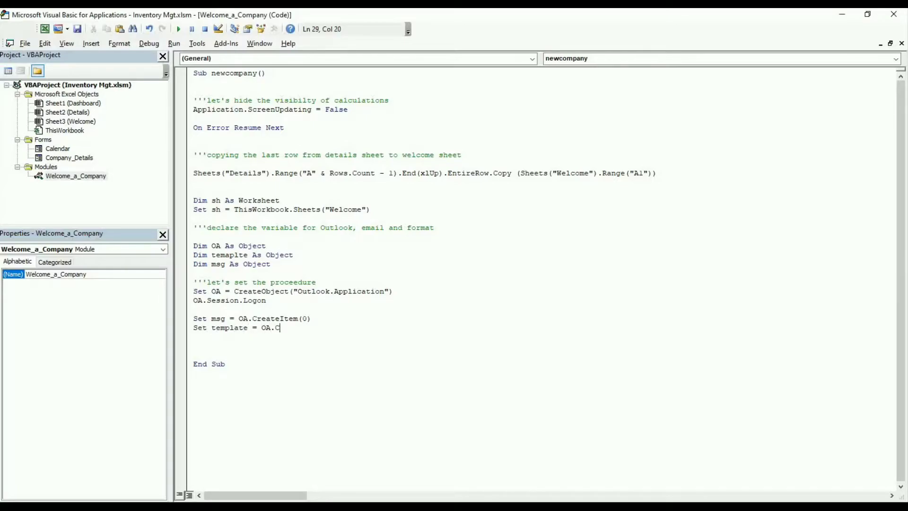
{"action": "type", "text": "reateIt"}
{"action": "type", "text": "emFrom"}
{"action": "type", "text": "Templa"}
{"action": "type", "text": "te("}
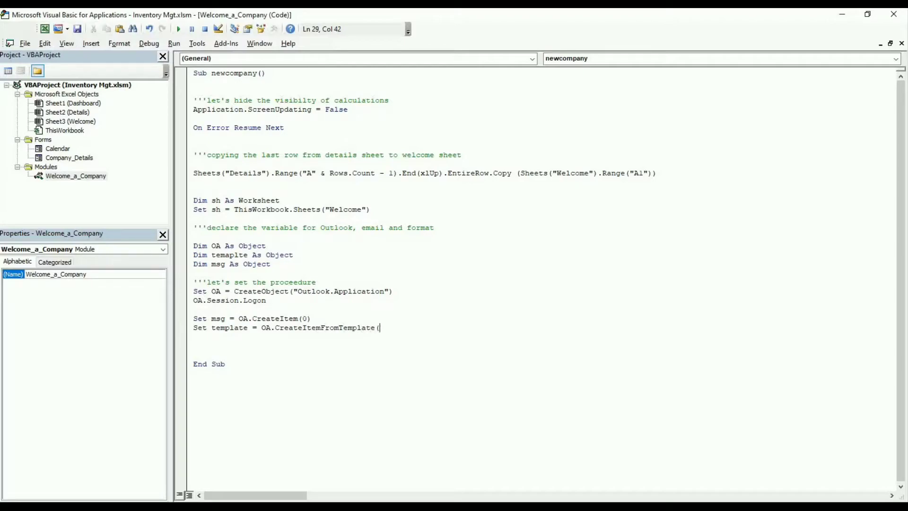
{"action": "type", "text": "\"\""}
Copy the full object path of Welcome to our family.msg from its Properties in Welcome letter folder.
{"action": "left_click", "coordinate": [273, 502]}
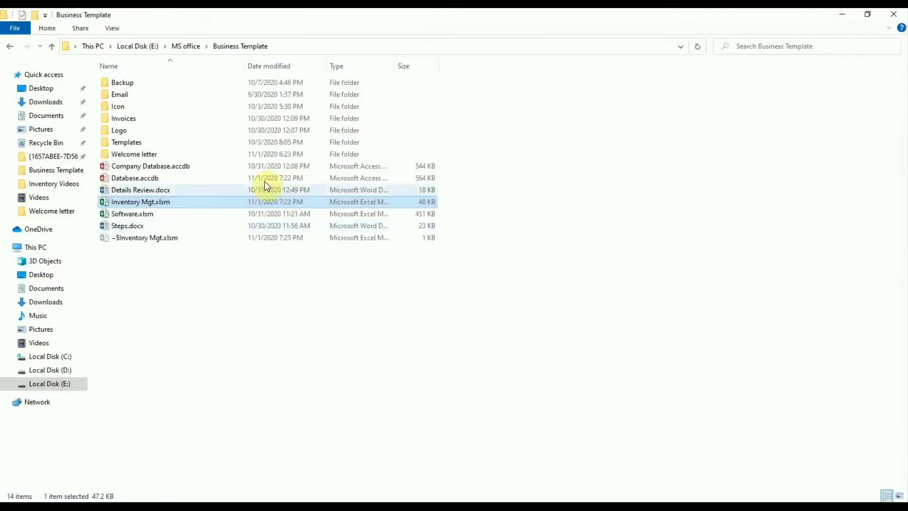
{"action": "left_click", "coordinate": [149, 156]}
{"action": "double_click", "coordinate": [149, 157]}
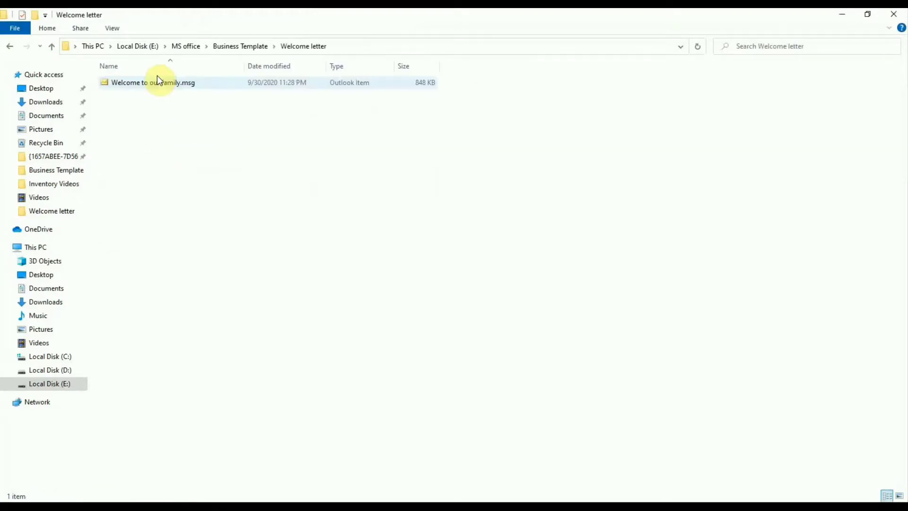
{"action": "double_click", "coordinate": [155, 80]}
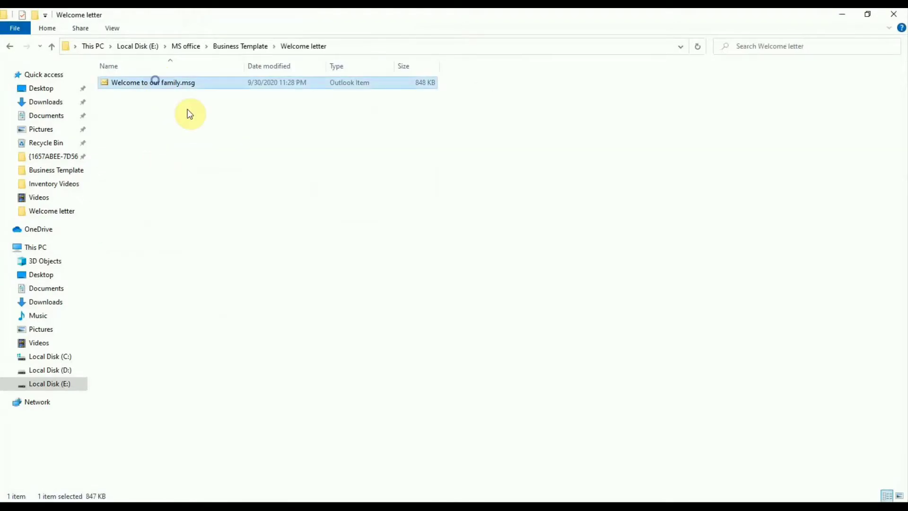
{"action": "key", "text": "shift+F10"}
{"action": "left_click", "coordinate": [202, 330]}
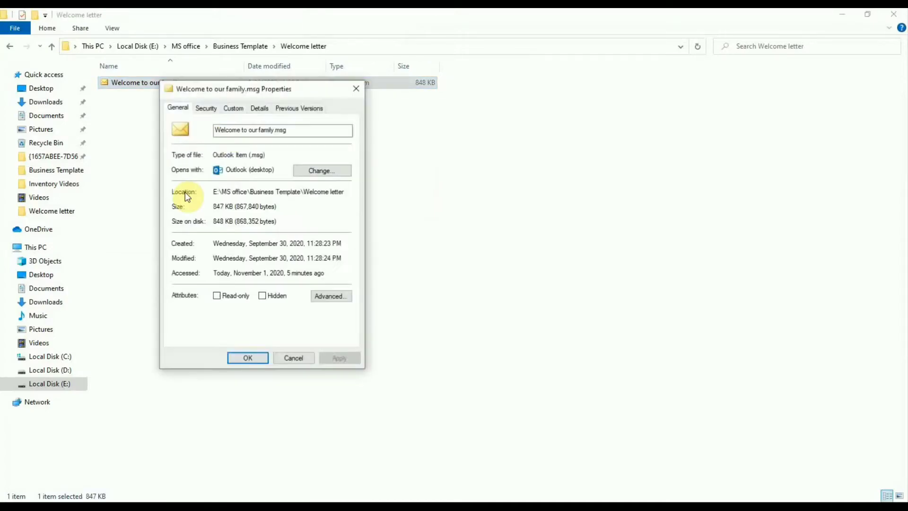
{"action": "left_click", "coordinate": [207, 108]}
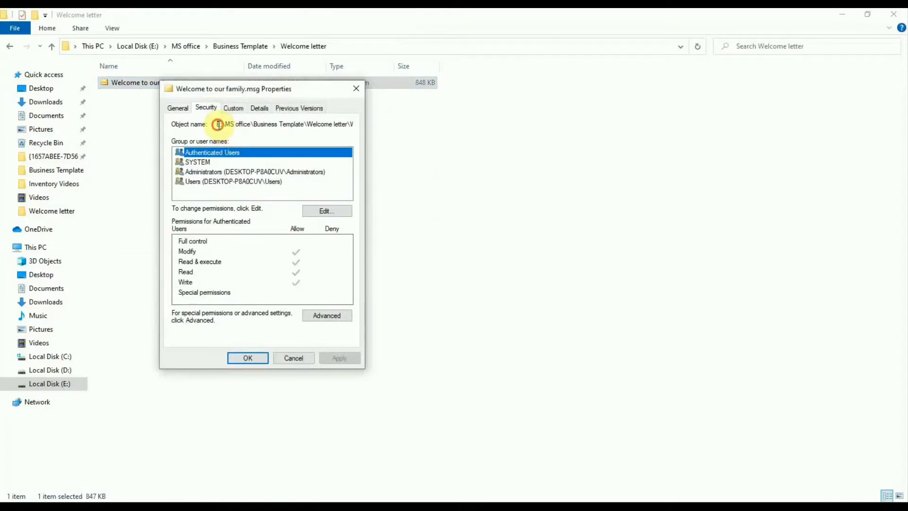
{"action": "left_click_drag", "start_coordinate": [217, 124], "coordinate": [413, 126]}
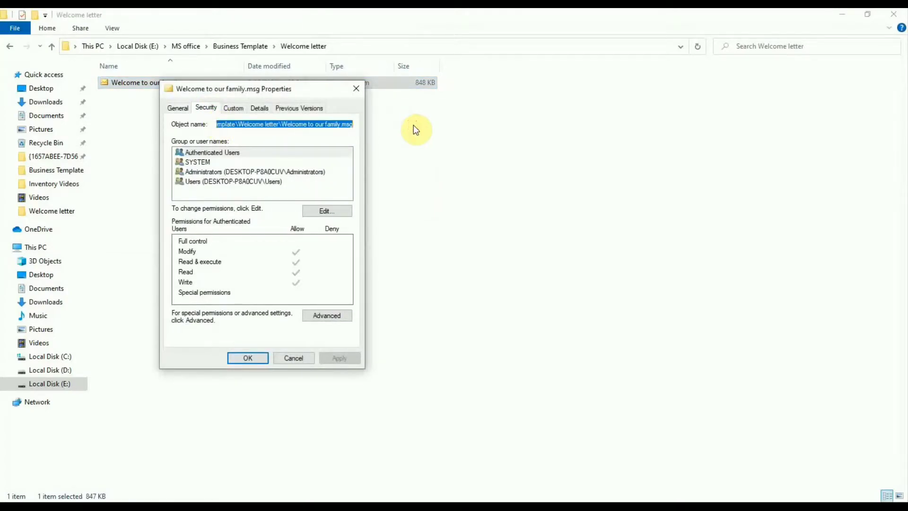
{"action": "left_click", "coordinate": [247, 358]}
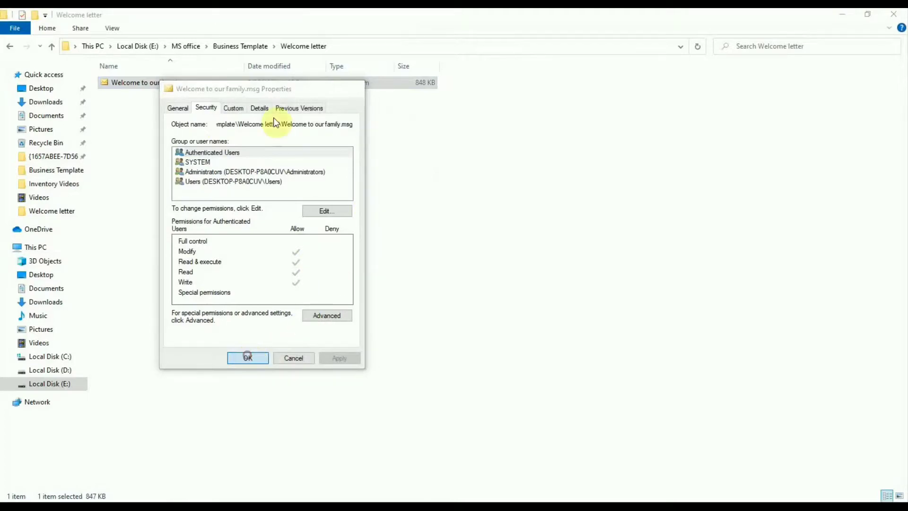
{"action": "left_click", "coordinate": [503, 329]}
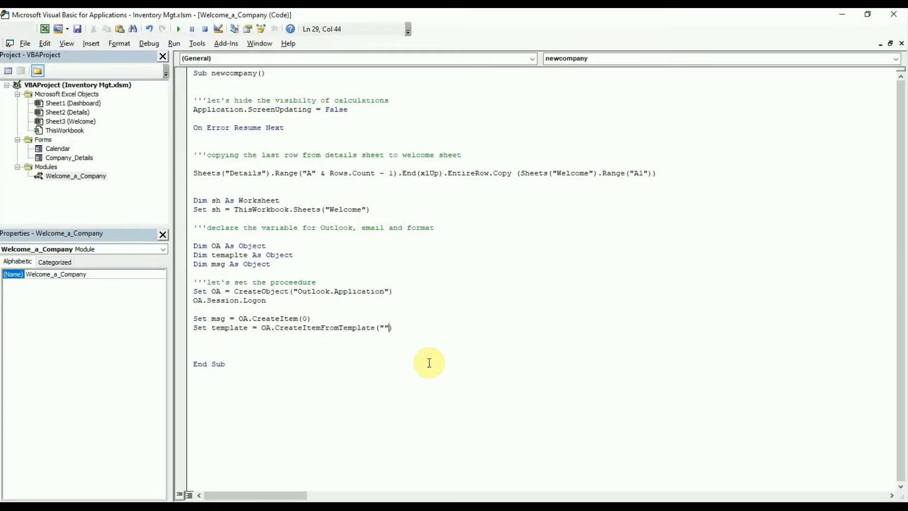
Paste the template file path between the quotes and remove the stray character.
{"action": "type", "text": "?E:\\MS office\\Business Template\\Welcome letter\\Welcome to our family.msg"}
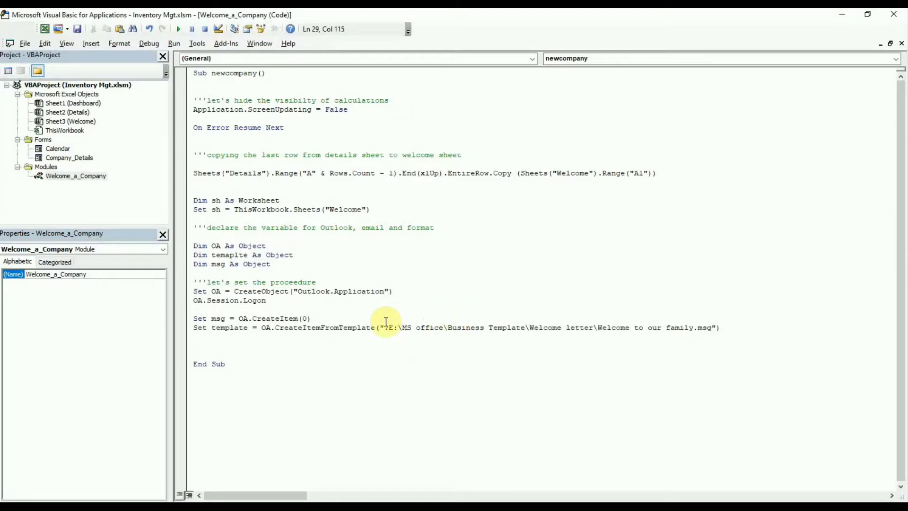
{"action": "left_click", "coordinate": [386, 325]}
{"action": "key", "text": "BackSpace"}
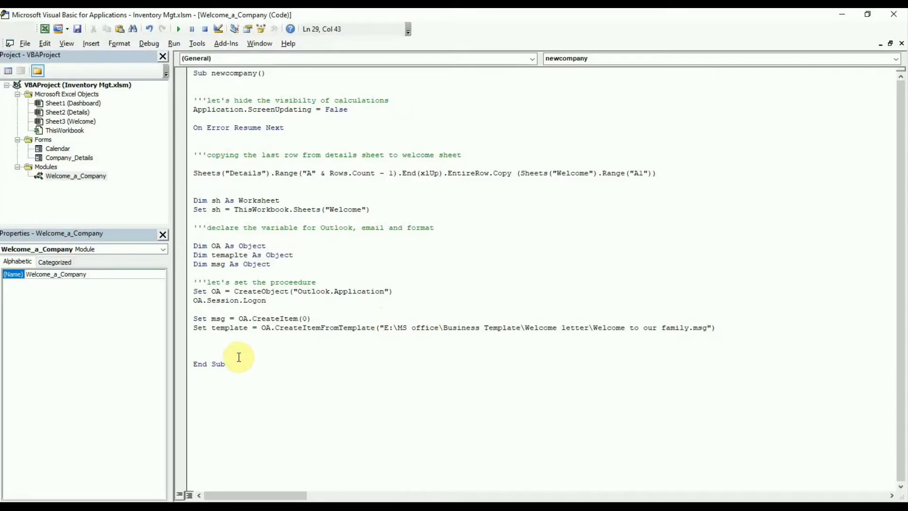
Add a template.display line below the template line.
{"action": "left_click", "coordinate": [221, 344]}
{"action": "type", "text": "temp"}
{"action": "type", "text": "late.disp"}
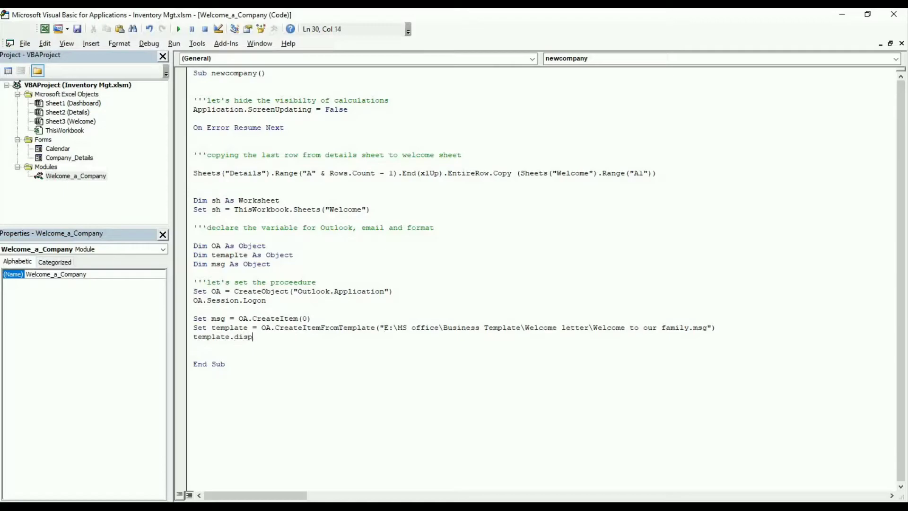
{"action": "type", "text": "lay"}
{"action": "key", "text": "Return"}
{"action": "key", "text": "Return"}
Type the note "If you change template.display to template.send, it will send the email instead of displaying".
{"action": "left_click", "coordinate": [424, 500]}
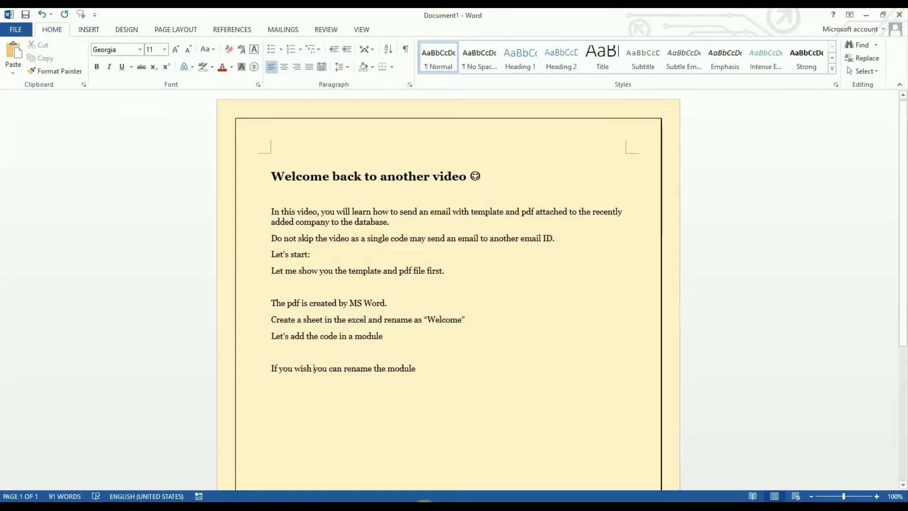
{"action": "key", "text": "Return"}
{"action": "key", "text": "Return"}
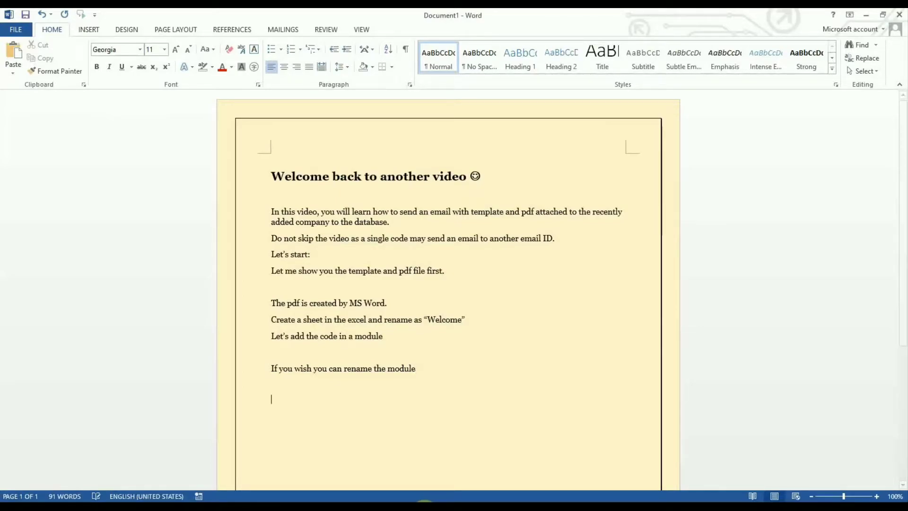
{"action": "type", "text": "If you "}
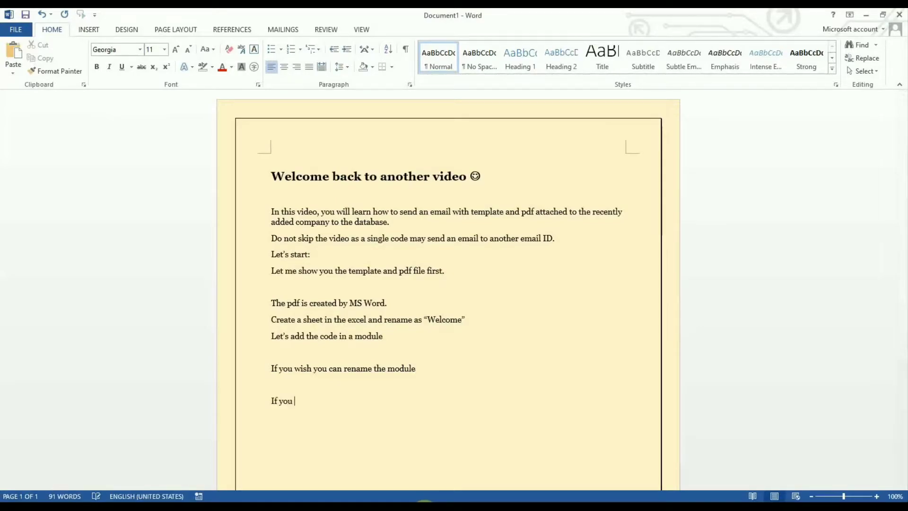
{"action": "type", "text": "change"}
{"action": "type", "text": " template"}
{"action": "type", "text": ".display "}
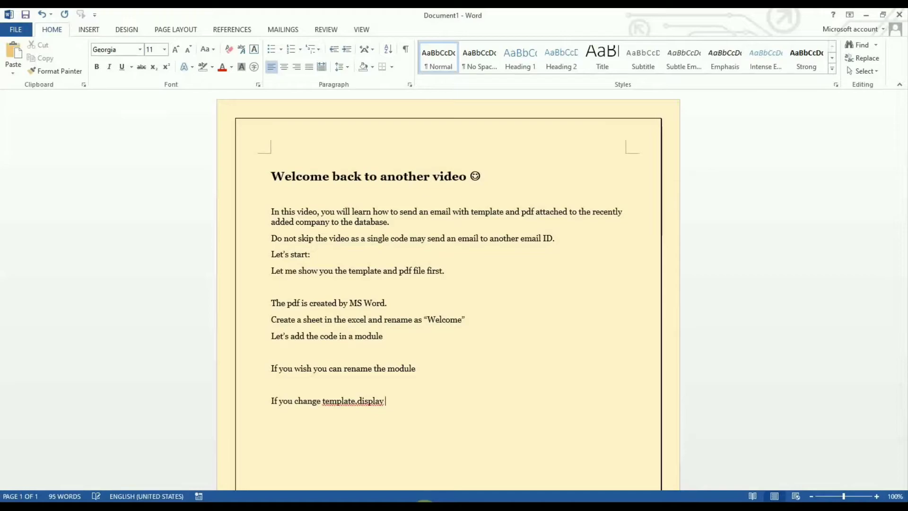
{"action": "type", "text": "to templa"}
{"action": "type", "text": "e.send,"}
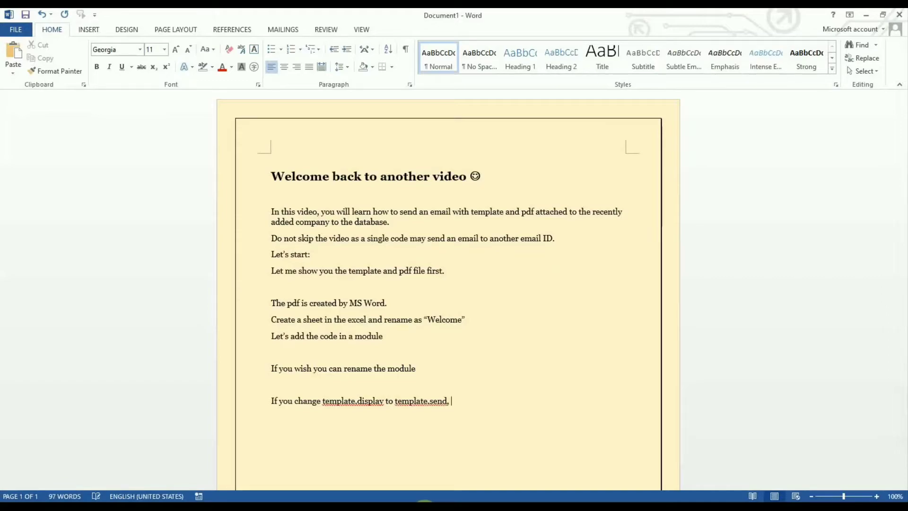
{"action": "type", "text": " t"}
{"action": "type", "text": "ll"}
{"action": "type", "text": "edn th"}
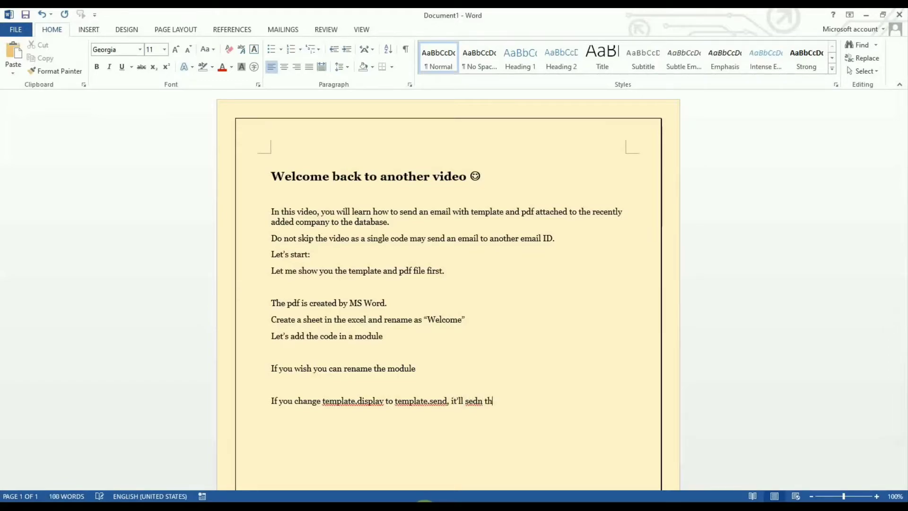
{"action": "key", "text": "BackSpace"}
{"action": "key", "text": "BackSpace"}
{"action": "key", "text": "BackSpace"}
{"action": "key", "text": "BackSpace"}
{"action": "key", "text": "BackSpace"}
{"action": "type", "text": "end"}
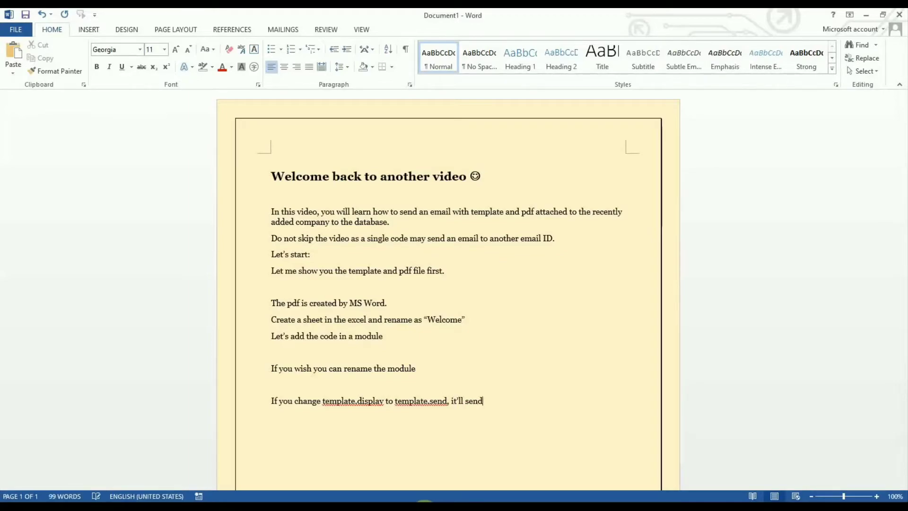
{"action": "type", "text": " the emai"}
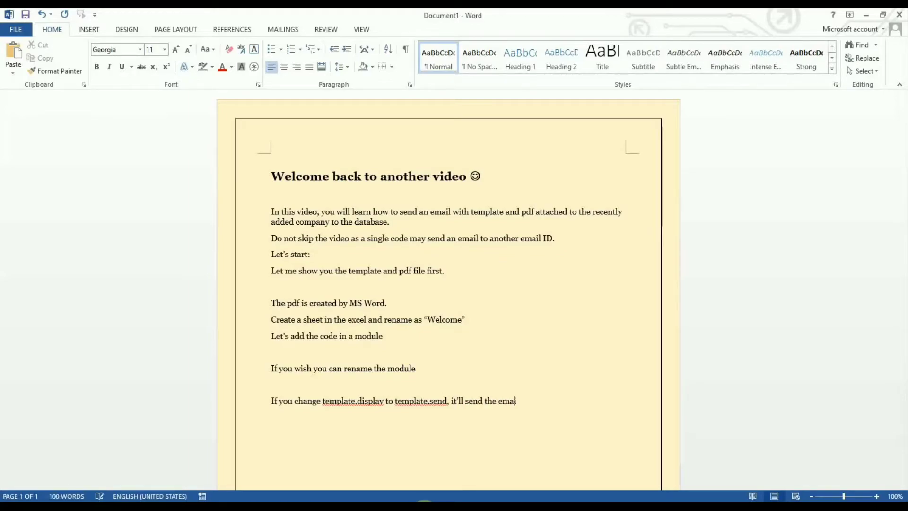
{"action": "type", "text": "lins"}
{"action": "key", "text": "BackSpace"}
{"action": "type", "text": "nstead"}
{"action": "type", "text": " of "}
{"action": "type", "text": "di"}
{"action": "type", "text": "splaying"}
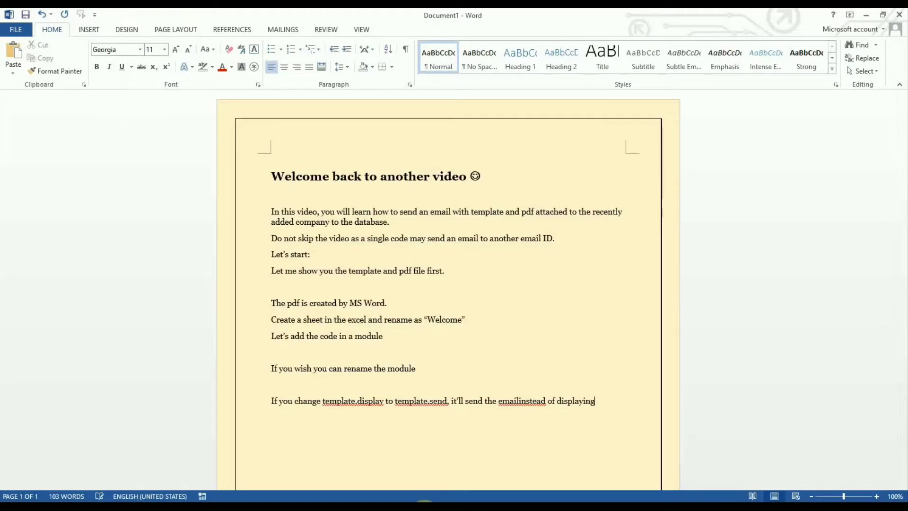
{"action": "left_click", "coordinate": [520, 401]}
{"action": "left_click", "coordinate": [616, 402]}
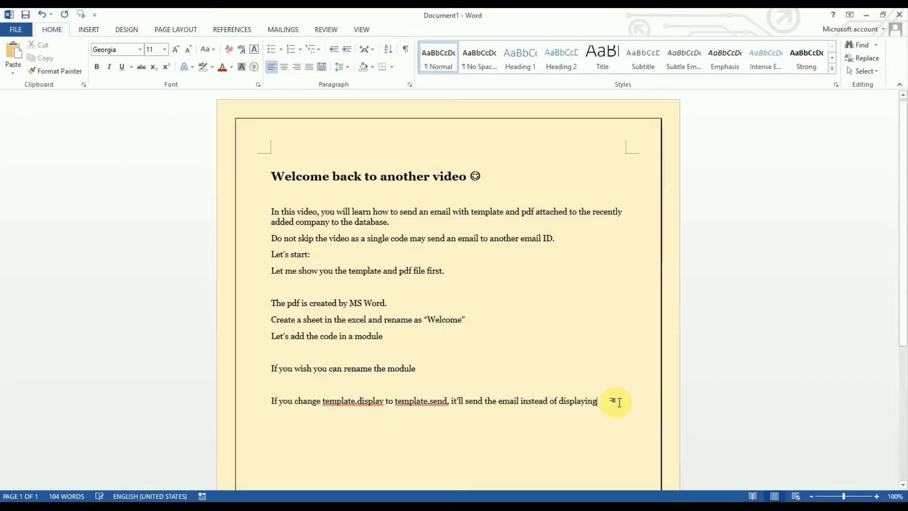
{"action": "key", "text": "Return"}
{"action": "key", "text": "Return"}
{"action": "scroll", "coordinate": [615, 404], "scroll_direction": "down", "scroll_amount": 2}
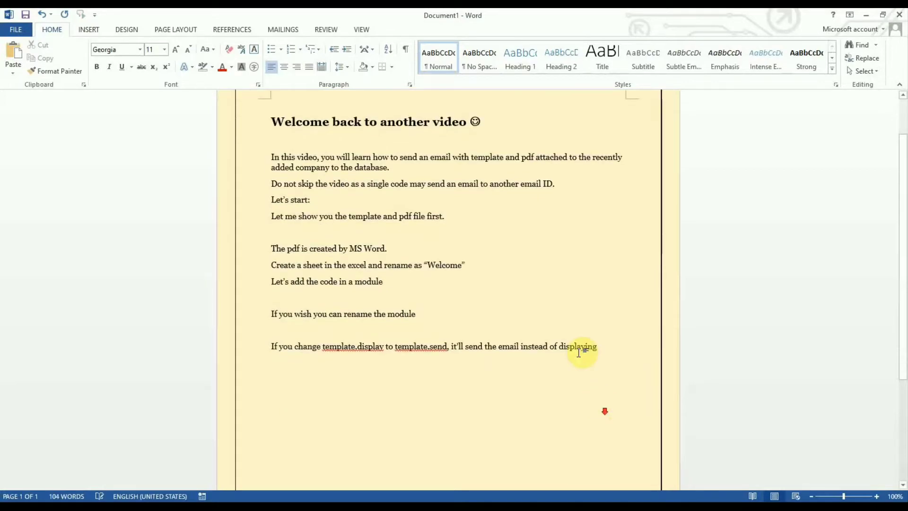
{"action": "scroll", "coordinate": [601, 380], "scroll_direction": "down", "scroll_amount": 1}
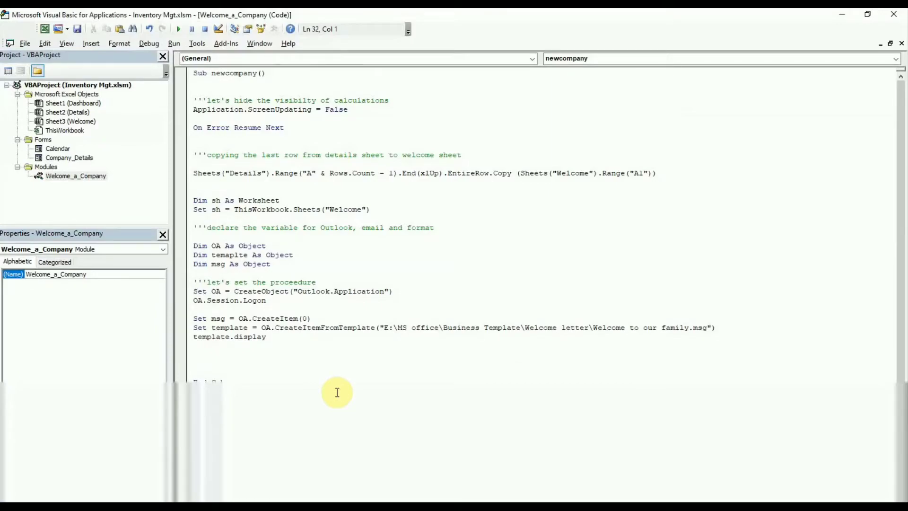
Type the comment ''''just attaching template is not enough, need to even assign whom to send email.
{"action": "type", "text": "'''"}
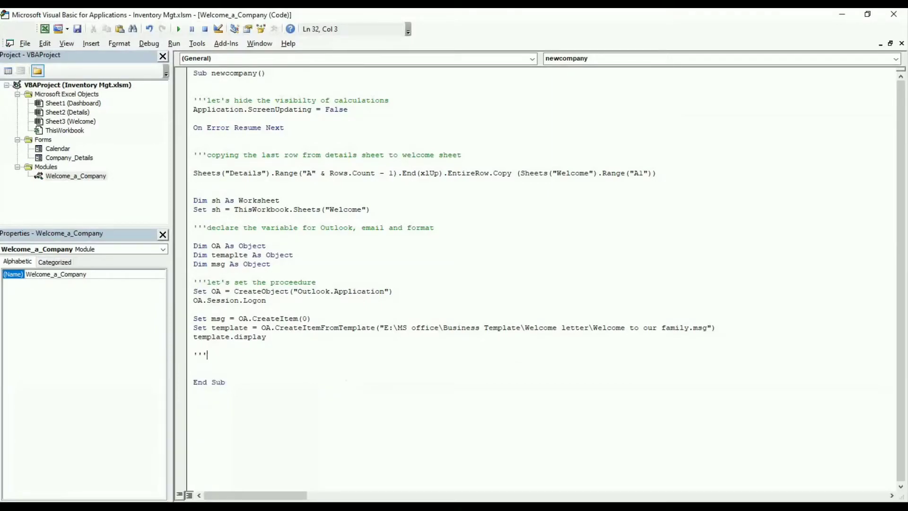
{"action": "type", "text": "'"}
{"action": "type", "text": "just atta"}
{"action": "type", "text": "ch"}
{"action": "type", "text": "i"}
{"action": "key", "text": "BackSpace"}
{"action": "type", "text": "ing "}
{"action": "type", "text": "template "}
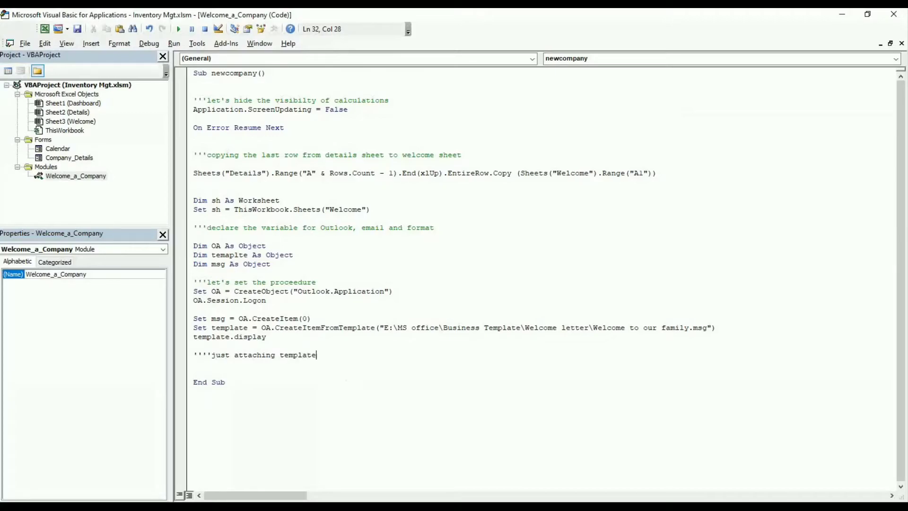
{"action": "type", "text": "is not "}
{"action": "type", "text": "enough"}
{"action": "type", "text": ", n"}
{"action": "type", "text": "eed to e"}
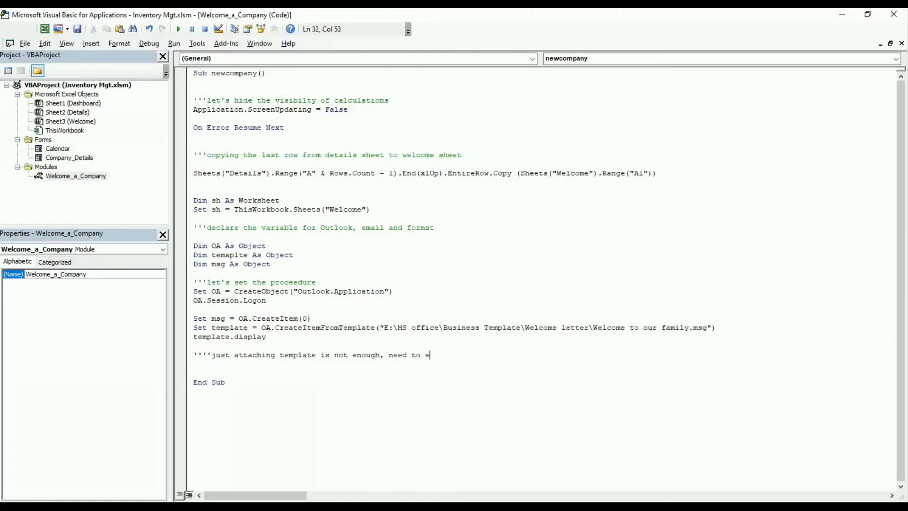
{"action": "type", "text": "ven a"}
{"action": "type", "text": "ssign w"}
{"action": "type", "text": "hom to"}
{"action": "type", "text": " send email"}
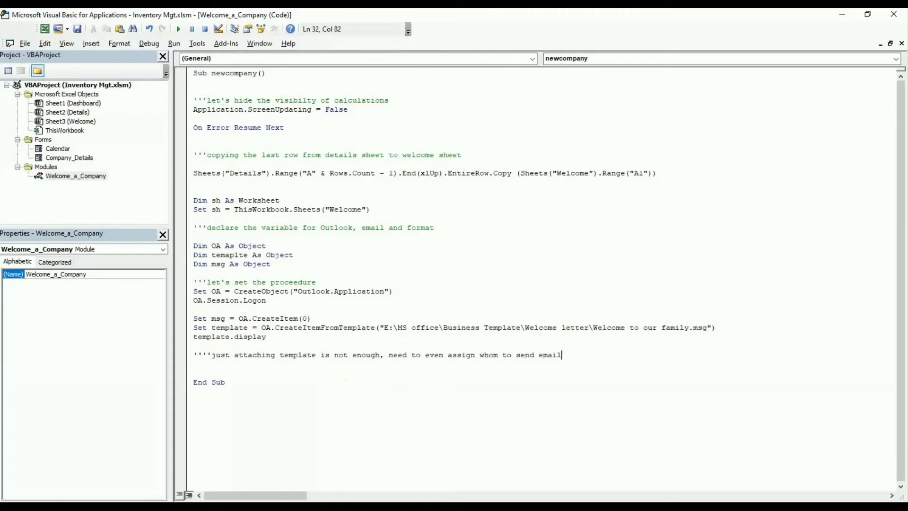
{"action": "key", "text": "Return"}
Write a With template block setting .To = sh.Range("A1").Value and .CC to a fixed e-mail address.
{"action": "key", "text": "Return"}
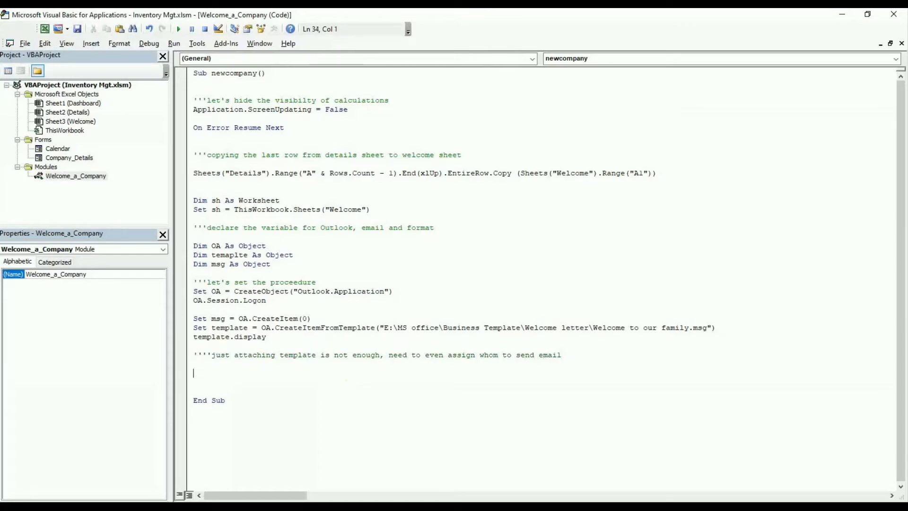
{"action": "type", "text": "With temp"}
{"action": "type", "text": "late"}
{"action": "key", "text": "Return"}
{"action": "key", "text": "Return"}
{"action": "key", "text": "Return"}
{"action": "type", "text": "E"}
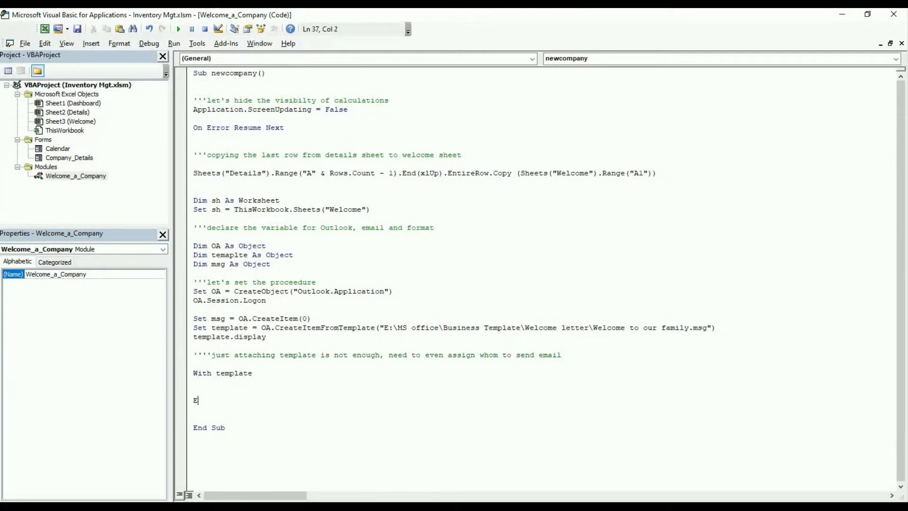
{"action": "type", "text": "nd"}
{"action": "type", "text": "with"}
{"action": "type", "text": "to"}
{"action": "type", "text": " = "}
{"action": "type", "text": "sh"}
{"action": "type", "text": ".rang"}
{"action": "key", "text": "Tab"}
{"action": "type", "text": "(\"A"}
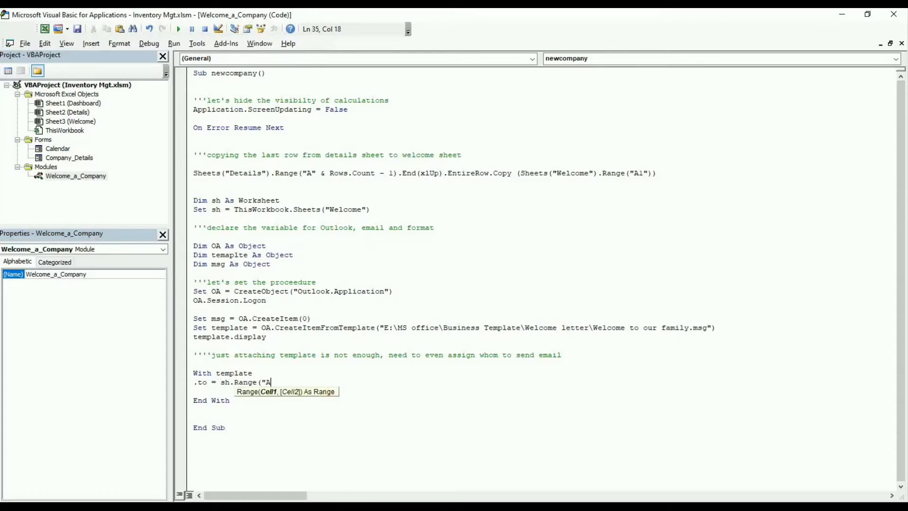
{"action": "type", "text": "1\")"}
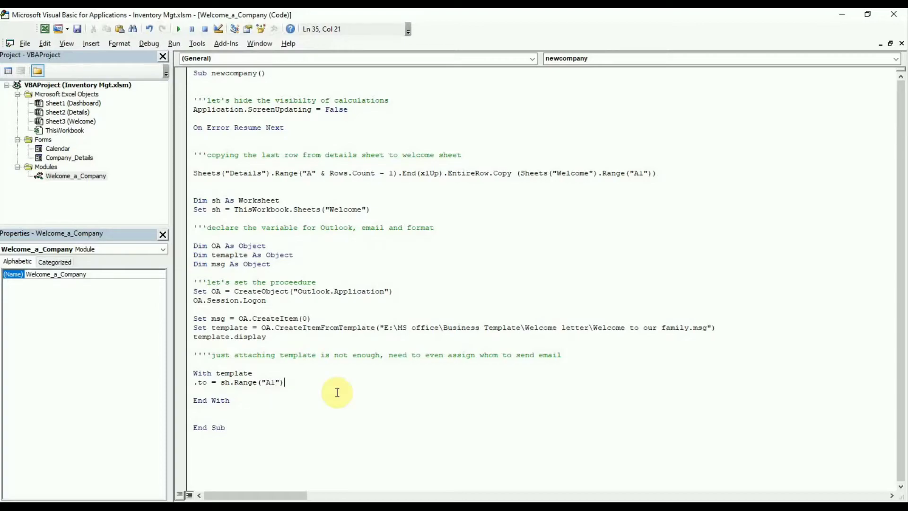
{"action": "type", "text": ".value"}
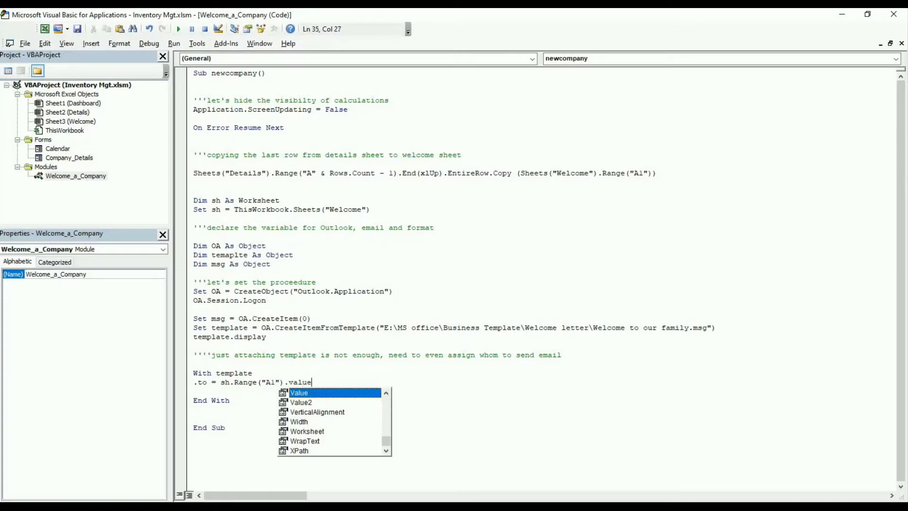
{"action": "key", "text": "Return"}
{"action": "type", "text": ".C"}
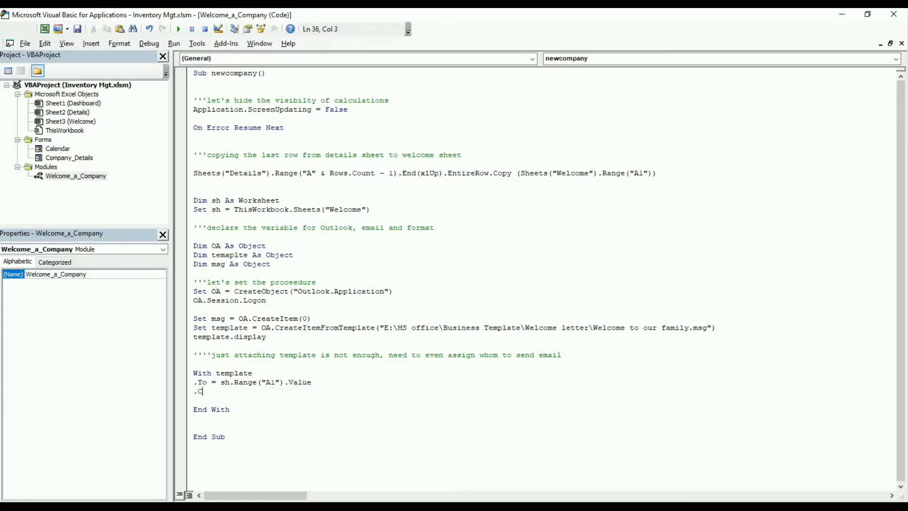
{"action": "type", "text": "C = \""}
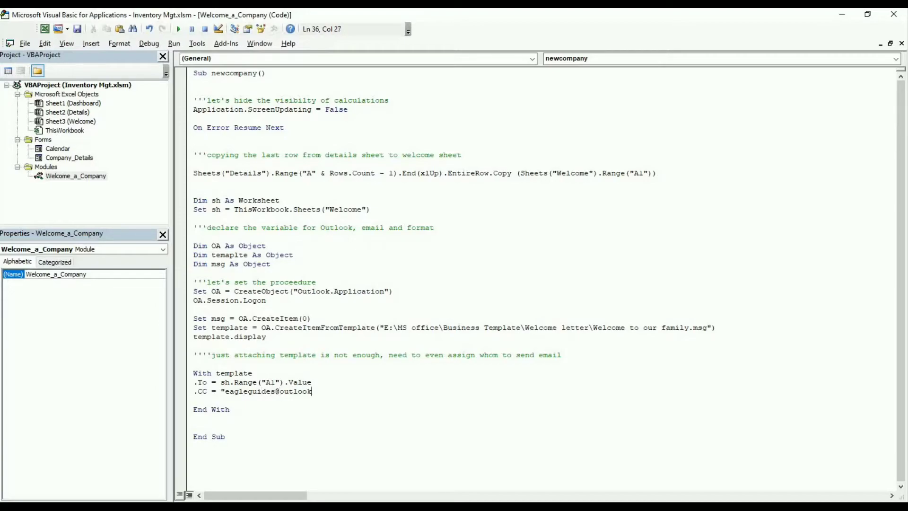
Tidy the block, change the To reference from A1 to D1, and switch to Excel.
{"action": "key", "text": "Delete"}
{"action": "left_click", "coordinate": [401, 355]}
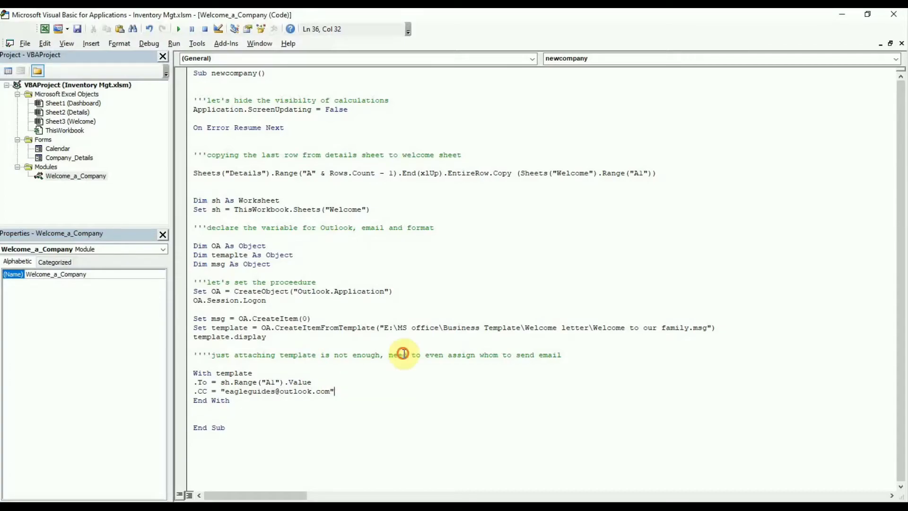
{"action": "left_click", "coordinate": [265, 382]}
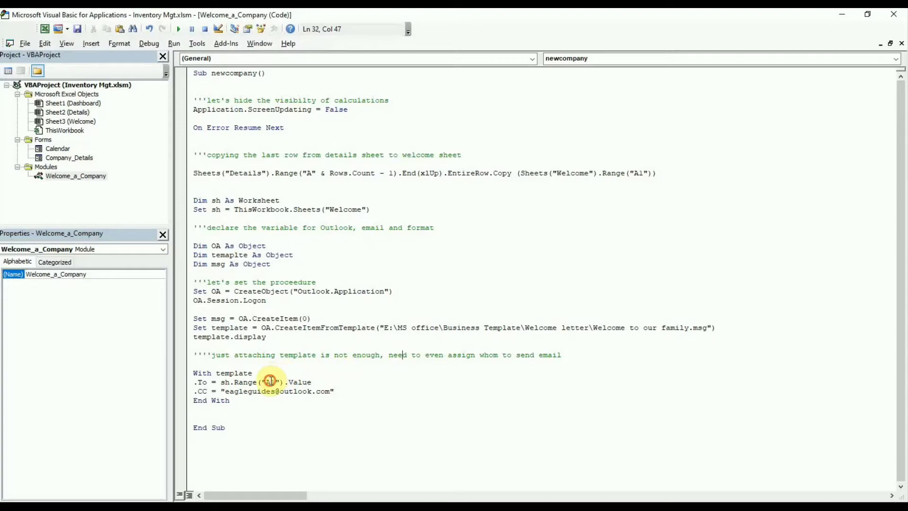
{"action": "key", "text": "Delete"}
{"action": "type", "text": "D"}
{"action": "left_click", "coordinate": [345, 400]}
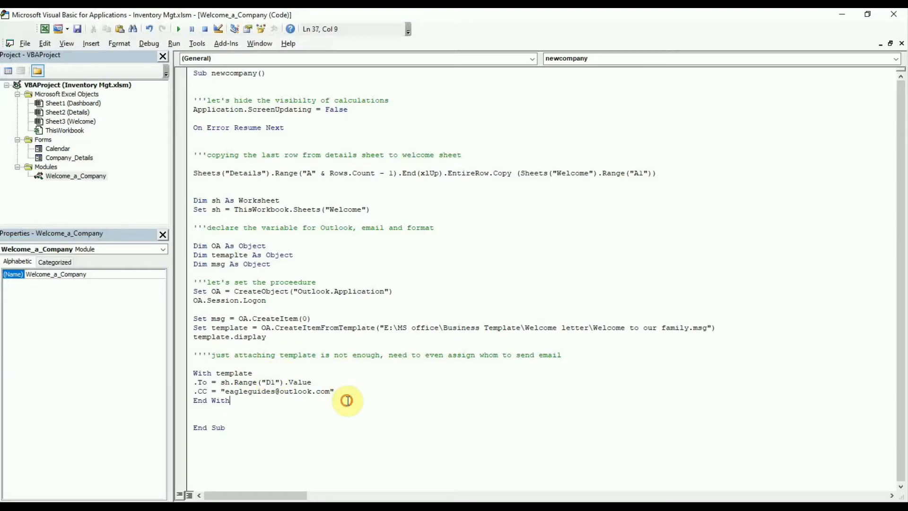
{"action": "key", "text": "alt+F11"}
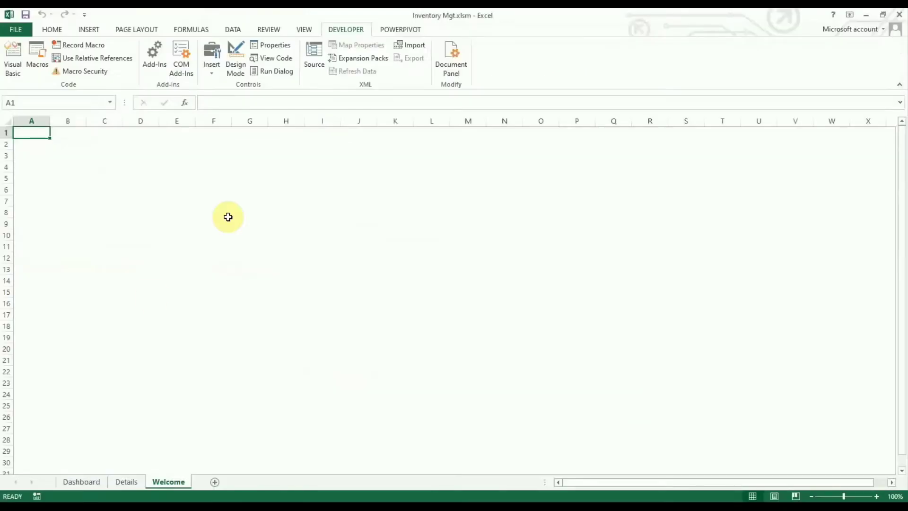
Confirm e-mail IDs sit in Details column D and land in Welcome cell D1, then return to the code.
{"action": "left_click", "coordinate": [127, 481]}
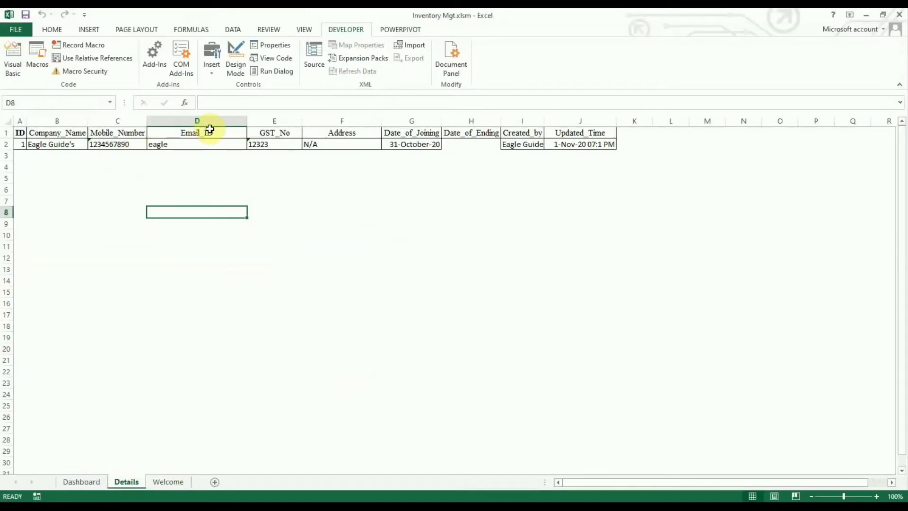
{"action": "left_click", "coordinate": [199, 121]}
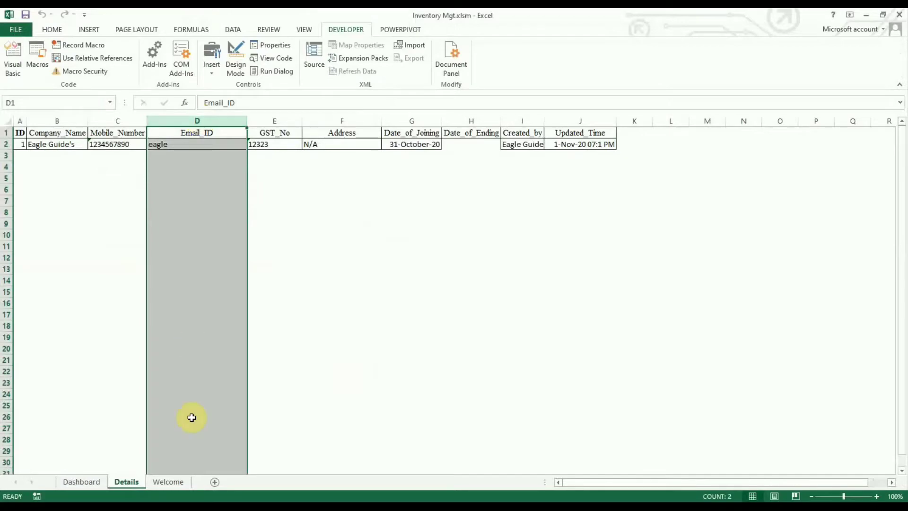
{"action": "left_click", "coordinate": [170, 482]}
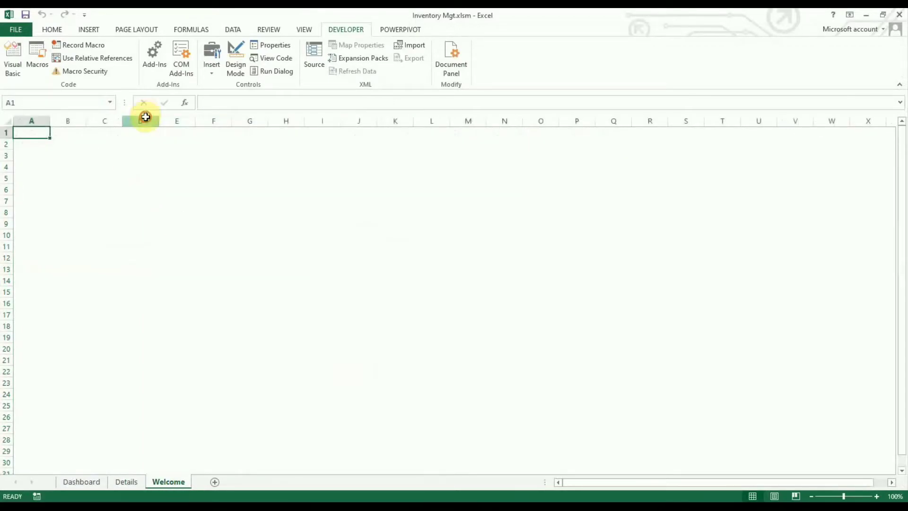
{"action": "left_click", "coordinate": [143, 121]}
{"action": "left_click", "coordinate": [142, 130]}
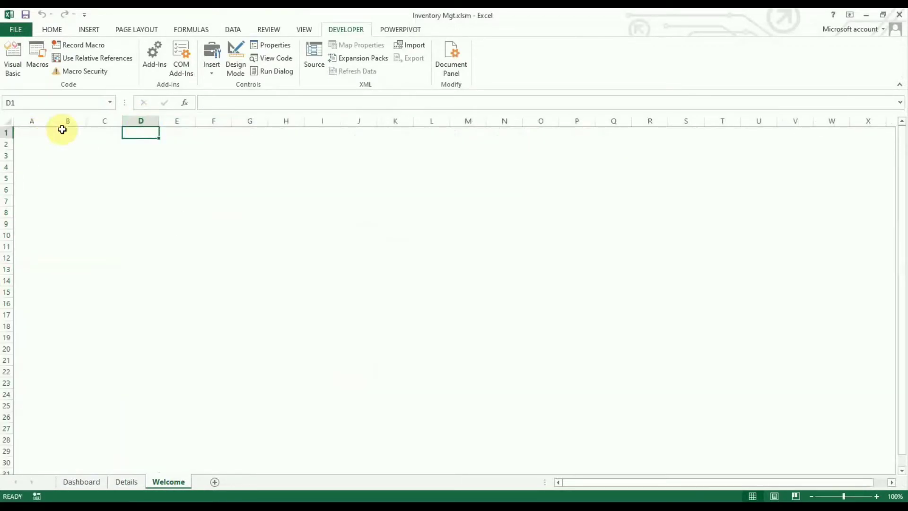
{"action": "left_click", "coordinate": [213, 189]}
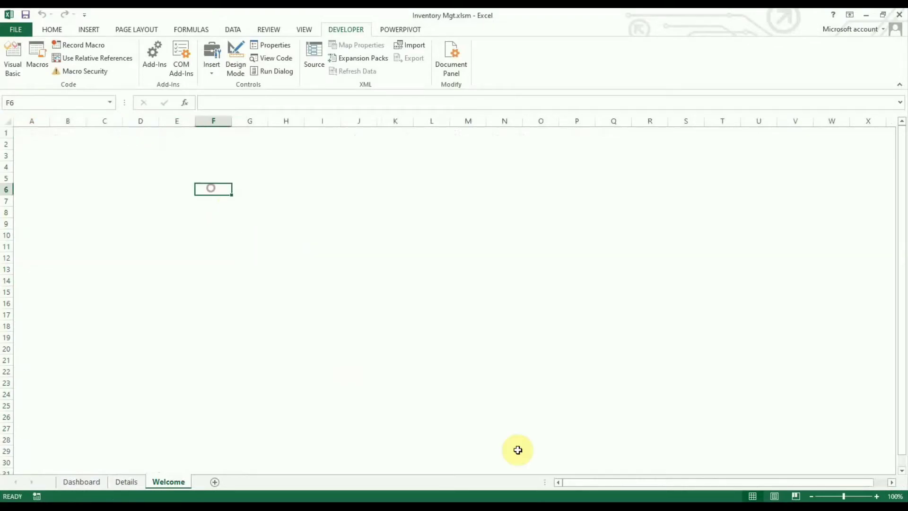
{"action": "key", "text": "alt+F11"}
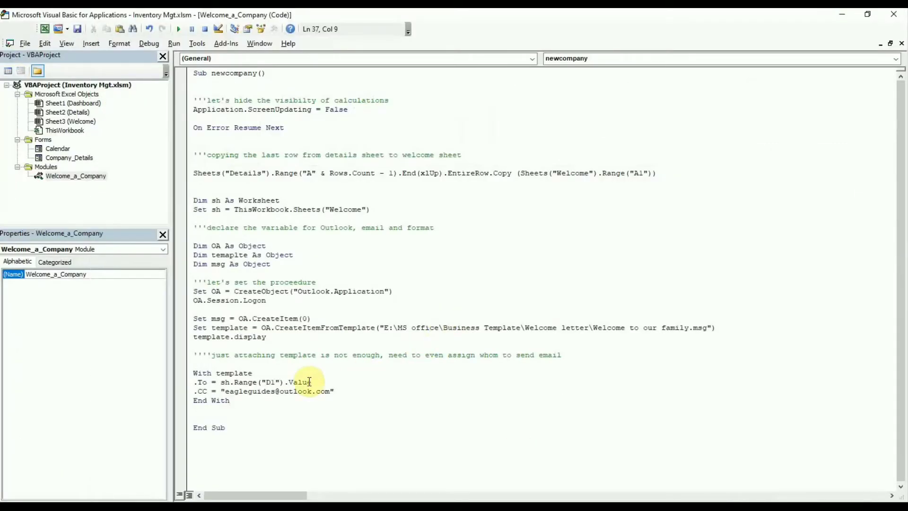
Add the comment '''kept cc for myself on the empty line above End Sub.
{"action": "left_click_drag", "start_coordinate": [275, 382], "coordinate": [265, 381]}
{"action": "left_click", "coordinate": [209, 414]}
{"action": "type", "text": "'''"}
{"action": "type", "text": "kept cc fo"}
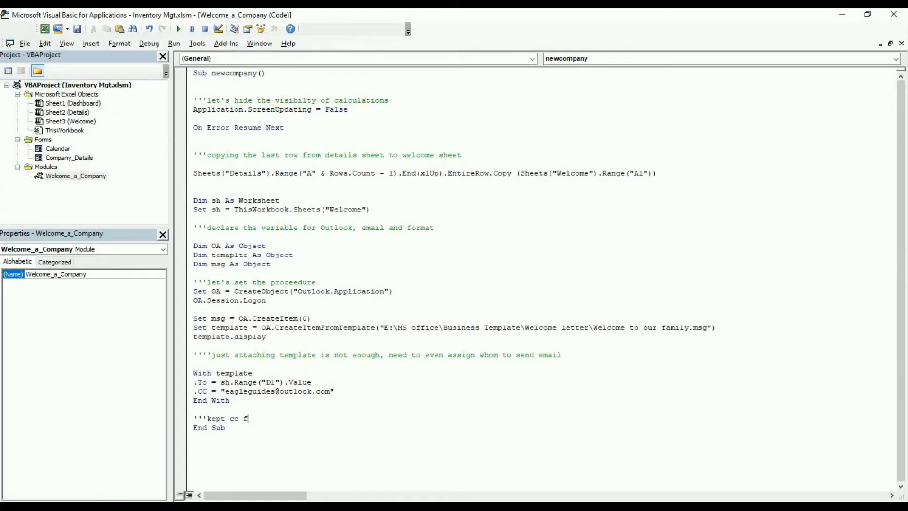
{"action": "type", "text": "r mys"}
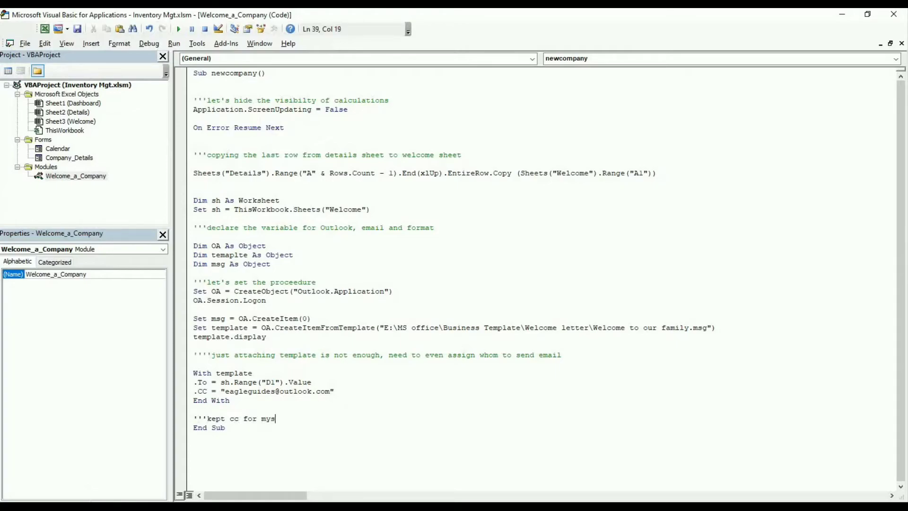
{"action": "type", "text": "el"}
{"action": "key", "text": "BackSpace"}
{"action": "type", "text": "f"}
{"action": "key", "text": "BackSpace"}
{"action": "key", "text": "BackSpace"}
{"action": "type", "text": "lf"}
{"action": "key", "text": "Return"}
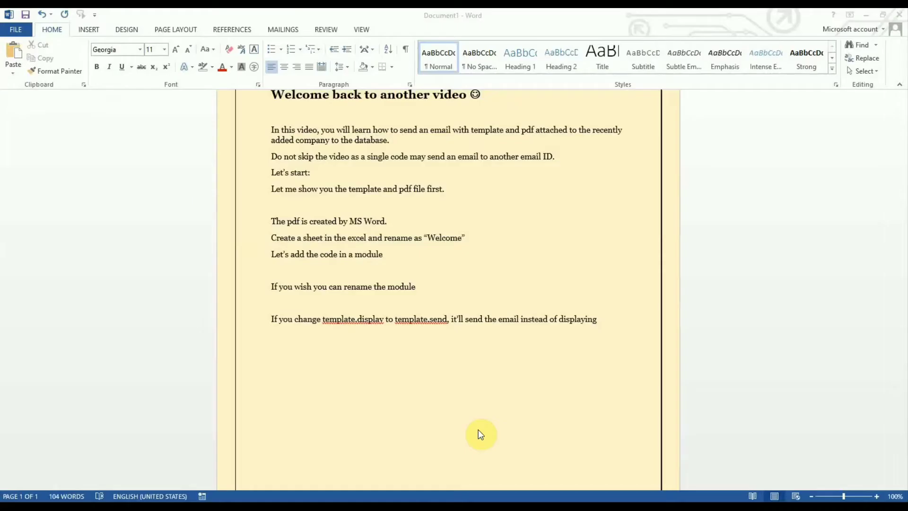
Type the note 'Let's call the sub function on submit button for the' in Word.
{"action": "type", "text": "L"}
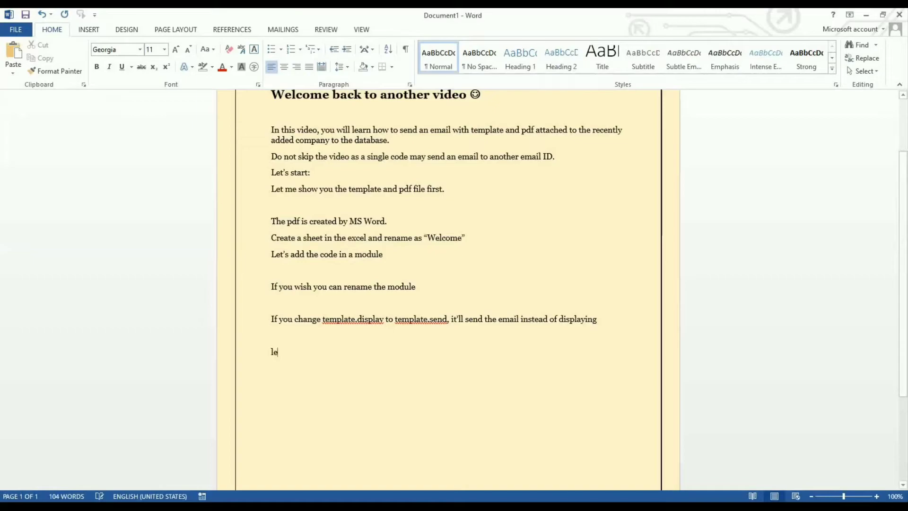
{"action": "type", "text": "et's call"}
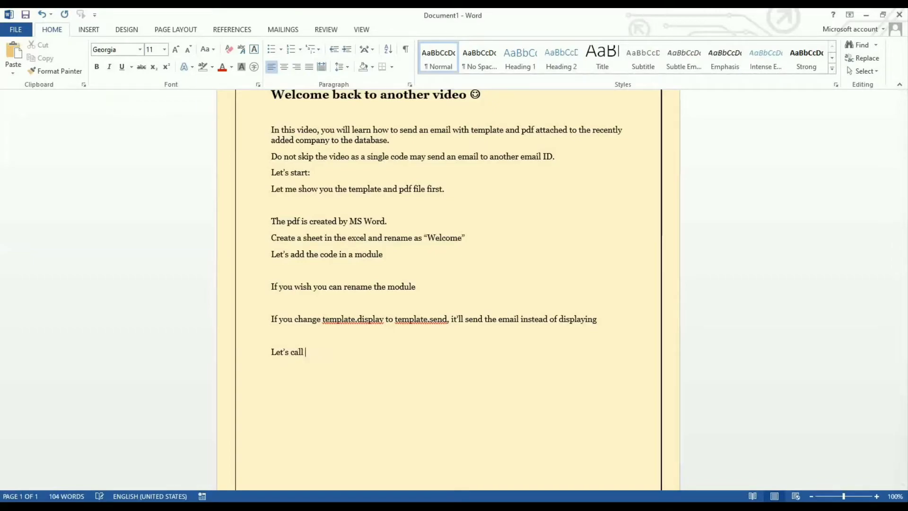
{"action": "type", "text": " the s"}
{"action": "type", "text": "ub f"}
{"action": "type", "text": "unction o"}
{"action": "type", "text": "n sub"}
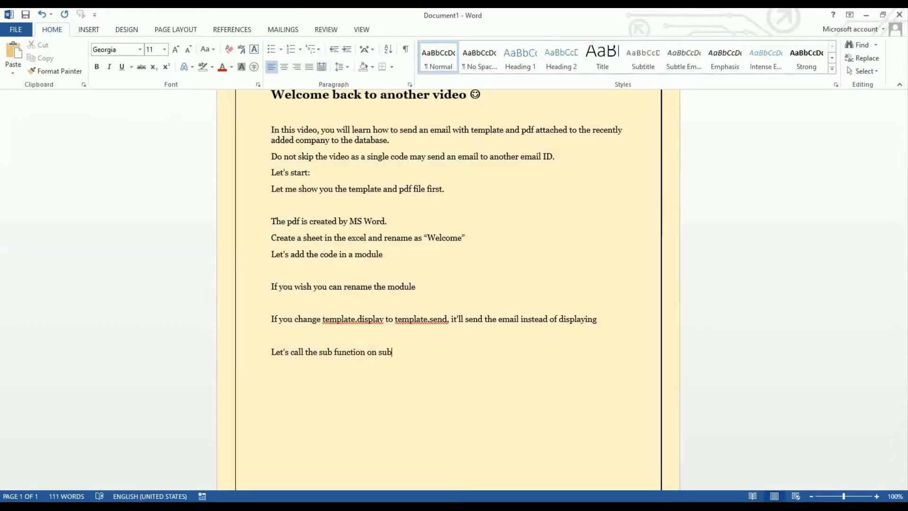
{"action": "type", "text": "mit button"}
{"action": "type", "text": " for the"}
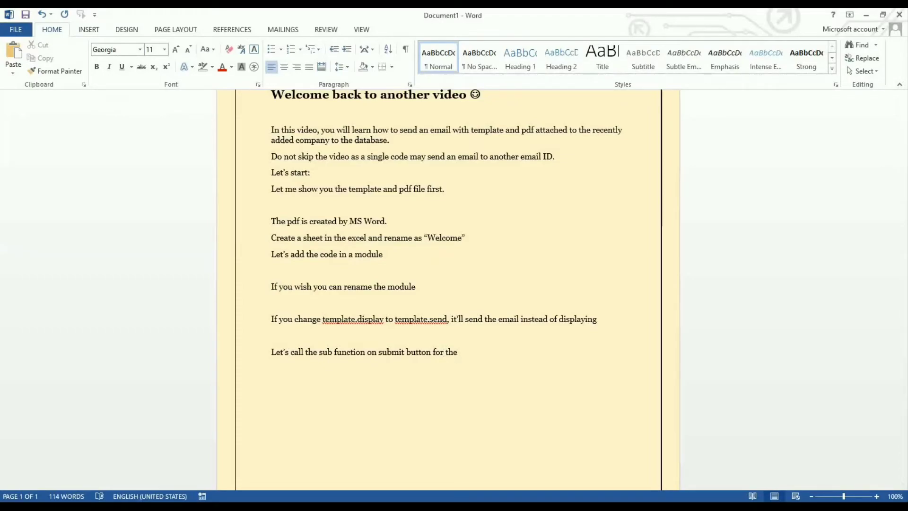
Append 'form created in the previous video.' and add a line telling new viewers to watch from the link.
{"action": "key", "text": "BackSpace"}
{"action": "type", "text": "form"}
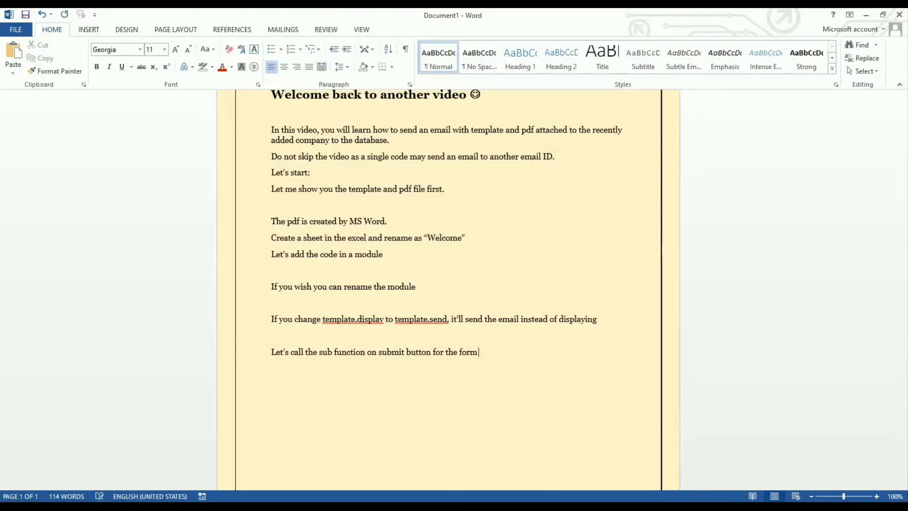
{"action": "type", "text": " created "}
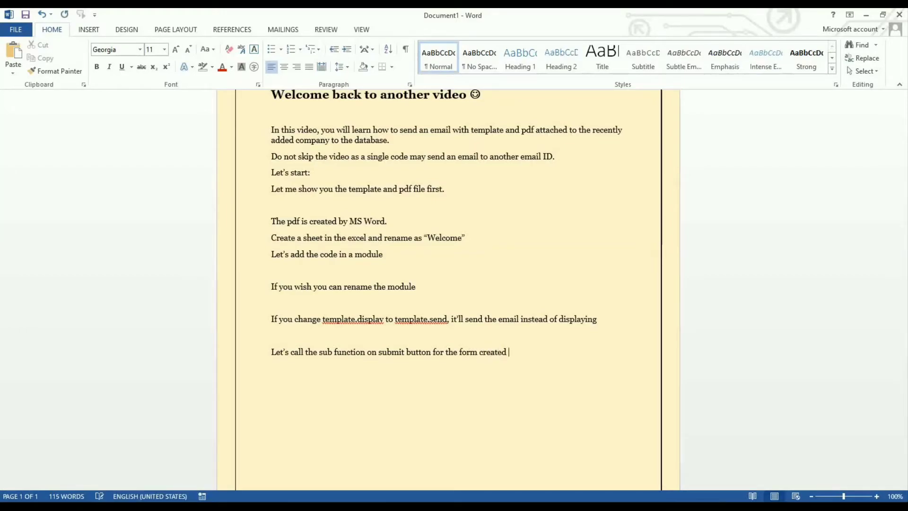
{"action": "type", "text": " the "}
{"action": "type", "text": "previous"}
{"action": "type", "text": "video"}
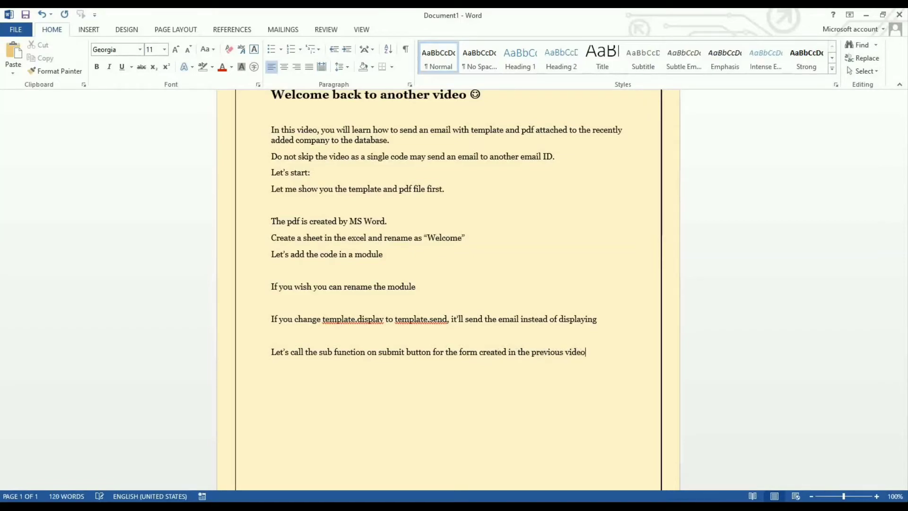
{"action": "type", "text": "If"}
{"action": "type", "text": " you have n"}
{"action": "type", "text": "ot watc"}
{"action": "type", "text": "hed the pre"}
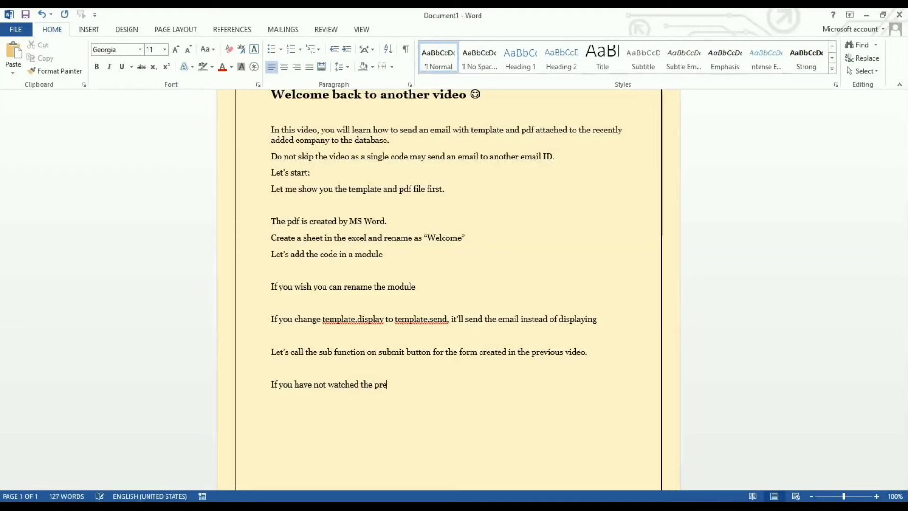
{"action": "type", "text": "vious vide"}
{"action": "type", "text": "o, th"}
{"action": "type", "text": "en"}
{"action": "type", "text": "wat"}
{"action": "type", "text": "ch from the"}
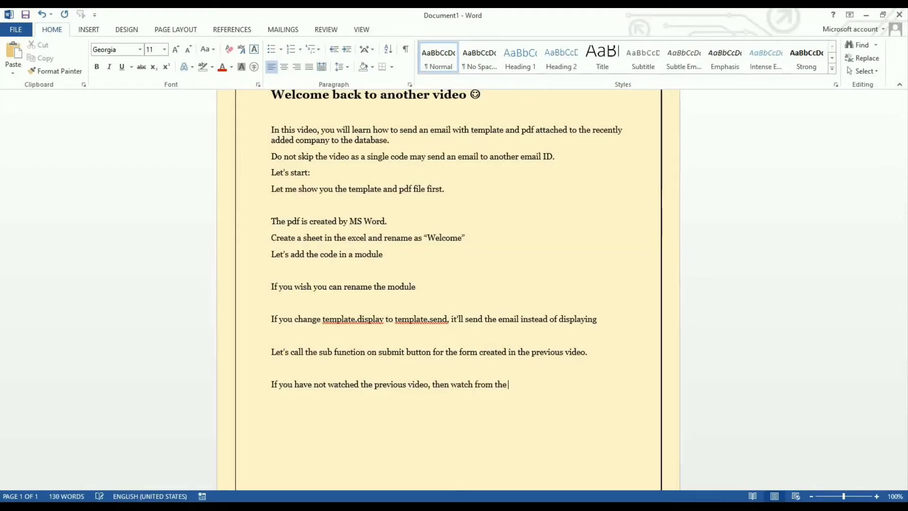
{"action": "type", "text": " link in t"}
{"action": "type", "text": "ehhe"}
{"action": "type", "text": "d"}
{"action": "type", "text": "iption"}
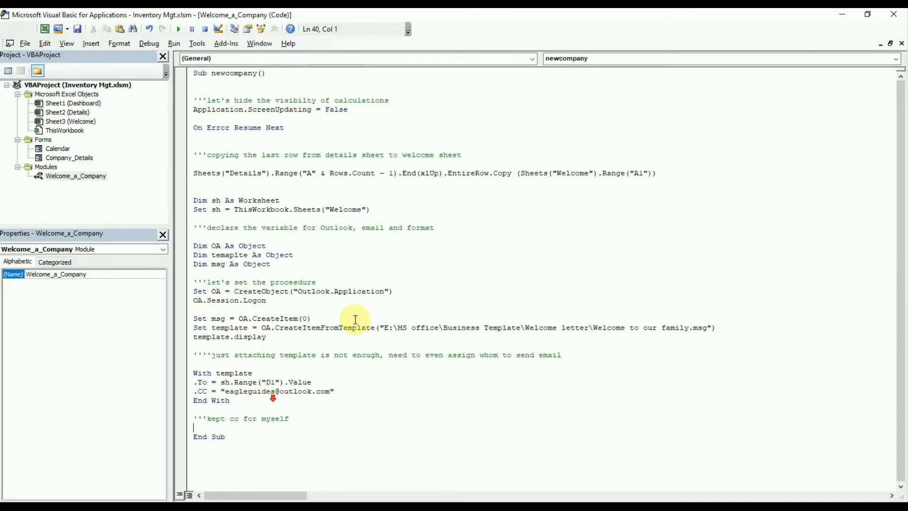
Open the Company_Details Submit button code and make room below the success message.
{"action": "double_click", "coordinate": [69, 158]}
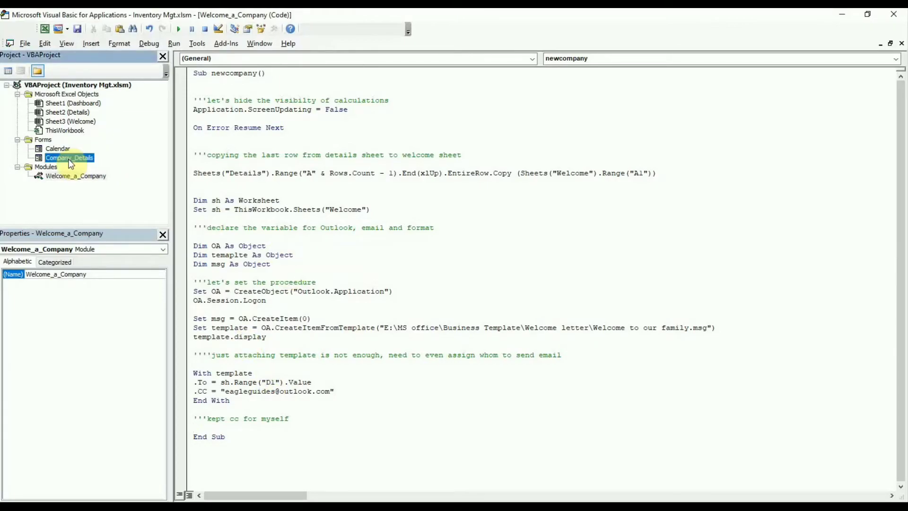
{"action": "double_click", "coordinate": [558, 176]}
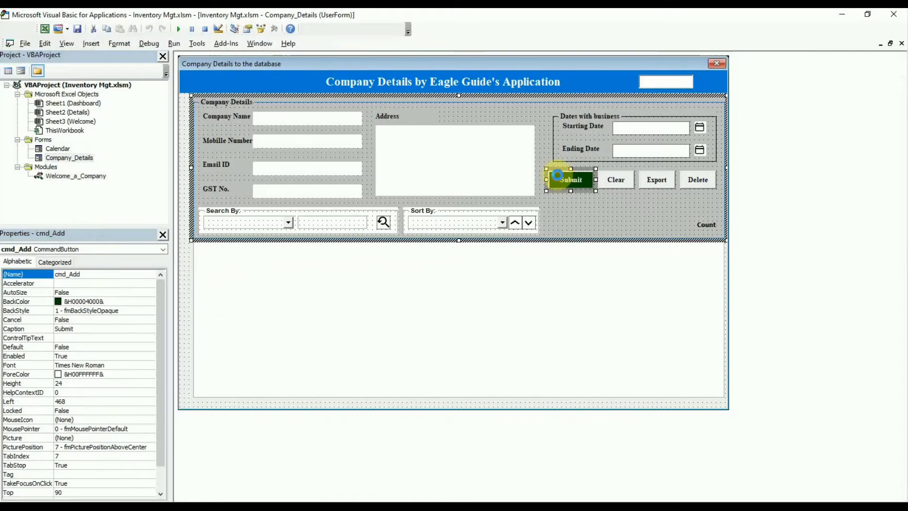
{"action": "scroll", "coordinate": [377, 333], "scroll_direction": "down", "scroll_amount": 6}
{"action": "scroll", "coordinate": [334, 391], "scroll_direction": "down", "scroll_amount": 5}
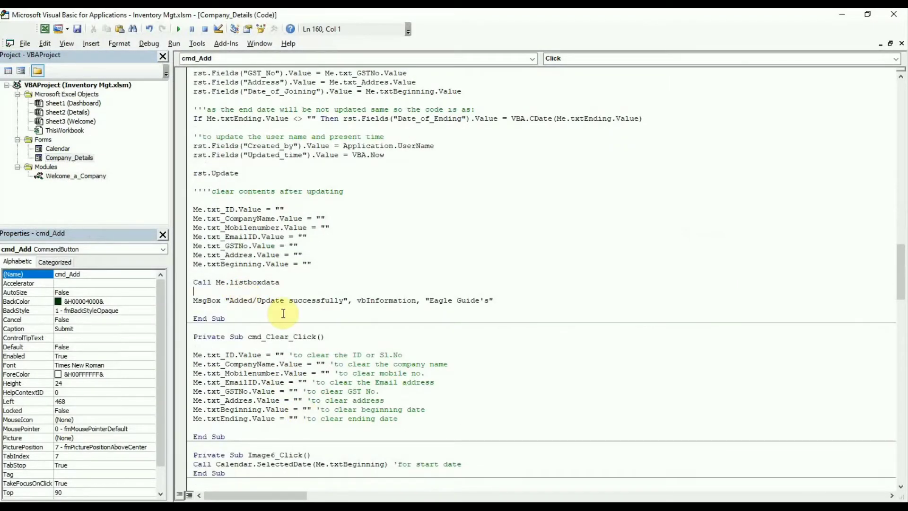
{"action": "left_click", "coordinate": [193, 300]}
{"action": "key", "text": "Return"}
{"action": "key", "text": "BackSpace"}
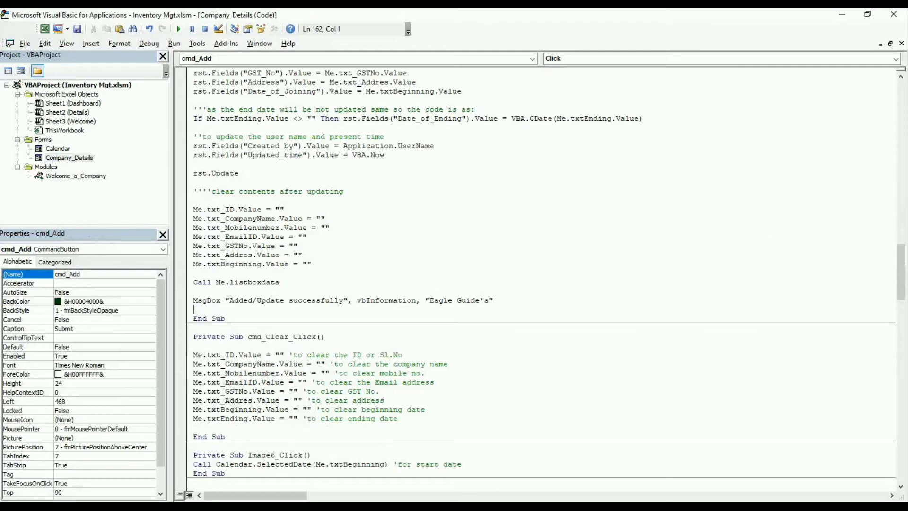
{"action": "key", "text": "Return"}
{"action": "key", "text": "Return"}
{"action": "key", "text": "Return"}
{"action": "key", "text": "Return"}
{"action": "key", "text": "Return"}
{"action": "key", "text": "Return"}
{"action": "key", "text": "Up"}
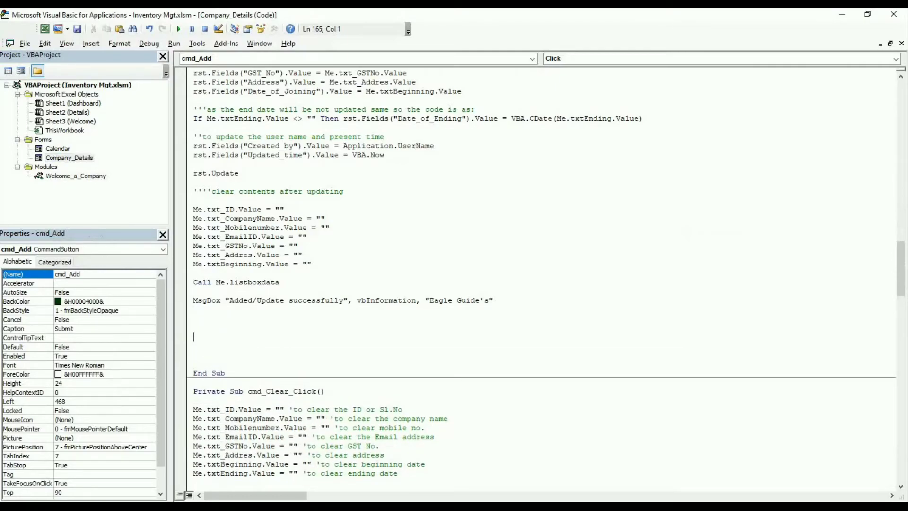
Declare the variable with Dim answer As Integer.
{"action": "type", "text": "im"}
{"action": "type", "text": " asnwer a"}
{"action": "key", "text": "BackSpace"}
{"action": "key", "text": "BackSpace"}
{"action": "key", "text": "BackSpace"}
{"action": "key", "text": "BackSpace"}
{"action": "key", "text": "BackSpace"}
{"action": "type", "text": "nswer "}
{"action": "type", "text": "as int"}
{"action": "key", "text": "Return"}
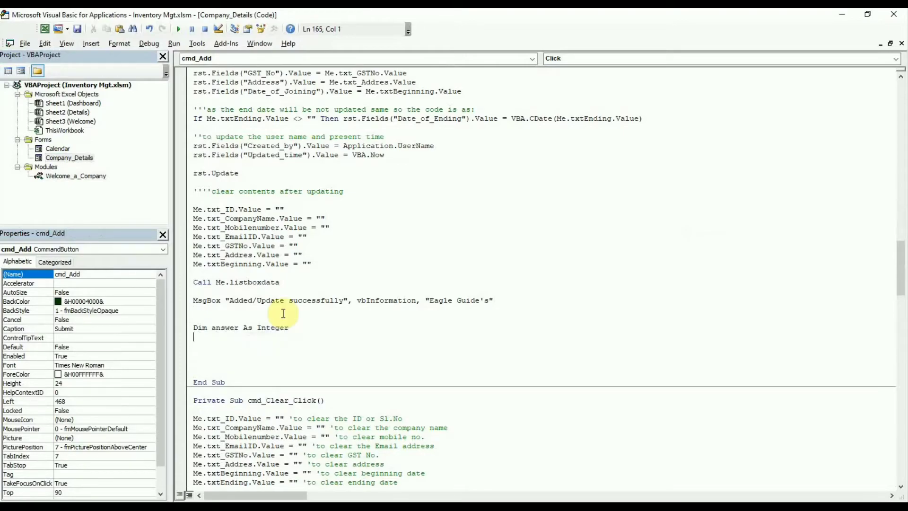
Set answer to MsgBox("Do you wish to send a welcome letter?", vbQuestion + vbYesNo, "Eagle Guide's").
{"action": "type", "text": "answer = "}
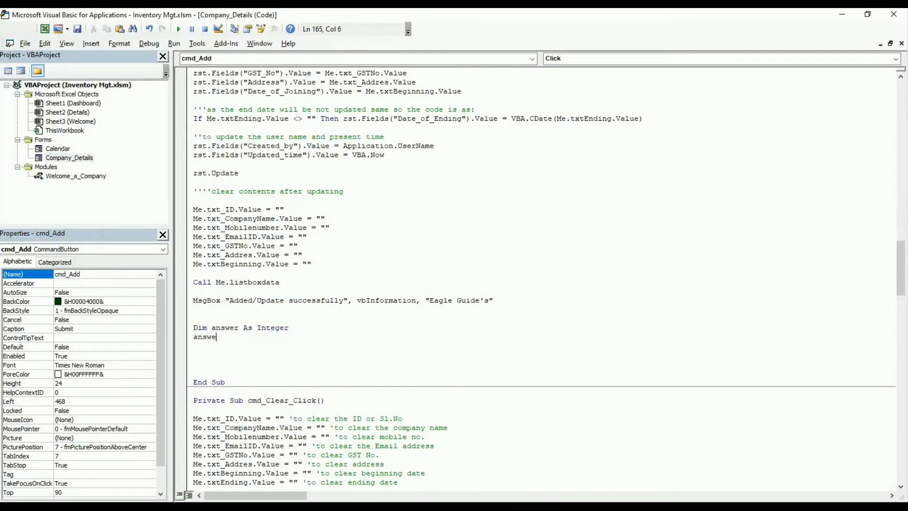
{"action": "type", "text": "msg"}
{"action": "type", "text": "box "}
{"action": "type", "text": "("}
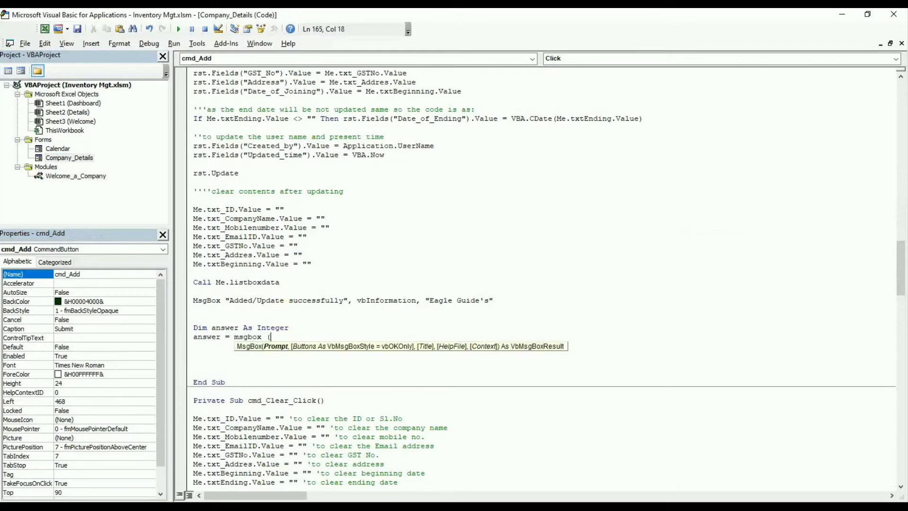
{"action": "type", "text": "\"D"}
{"action": "type", "text": "ou"}
{"action": "key", "text": "BackSpace"}
{"action": "key", "text": "BackSpace"}
{"action": "type", "text": "yo"}
{"action": "type", "text": "u wish to s"}
{"action": "type", "text": "end a welc"}
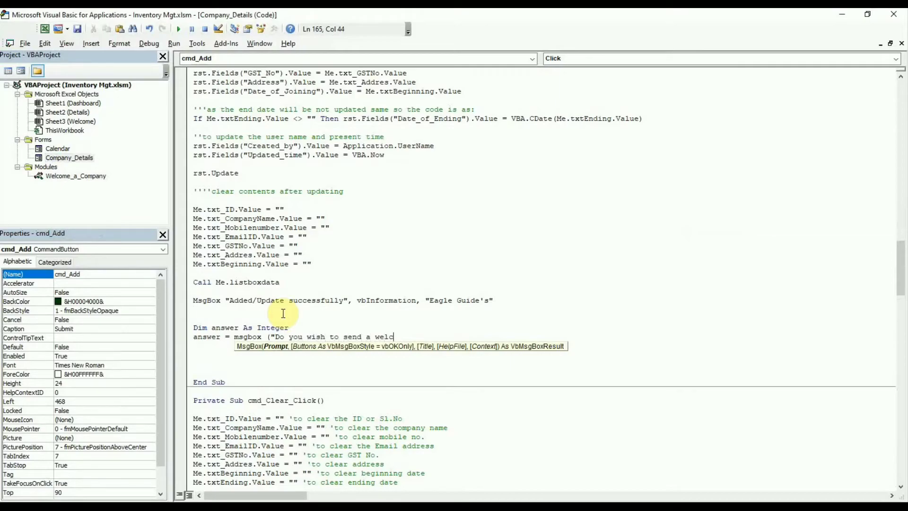
{"action": "type", "text": "me lett"}
{"action": "type", "text": "er"}
{"action": "type", "text": ", vb"}
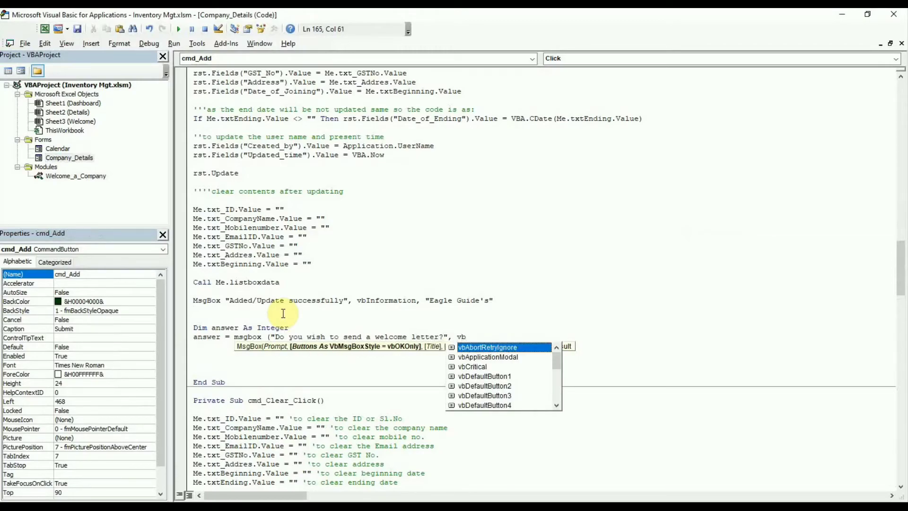
{"action": "type", "text": "qu"}
{"action": "key", "text": "Tab"}
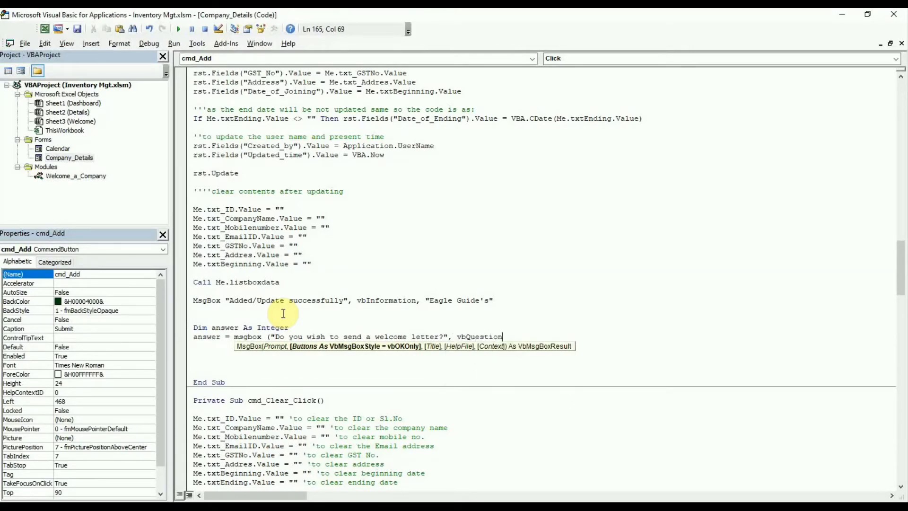
{"action": "type", "text": "+vbye"}
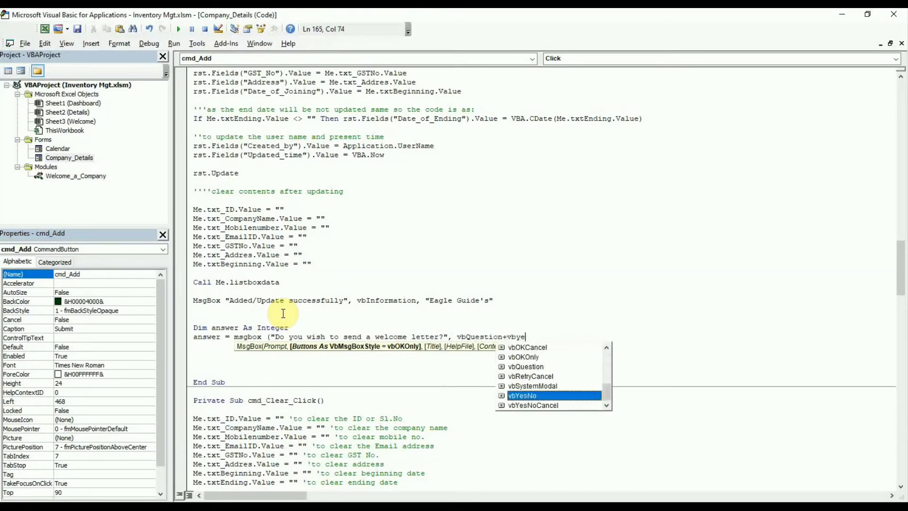
{"action": "type", "text": "sn"}
{"action": "key", "text": "Tab"}
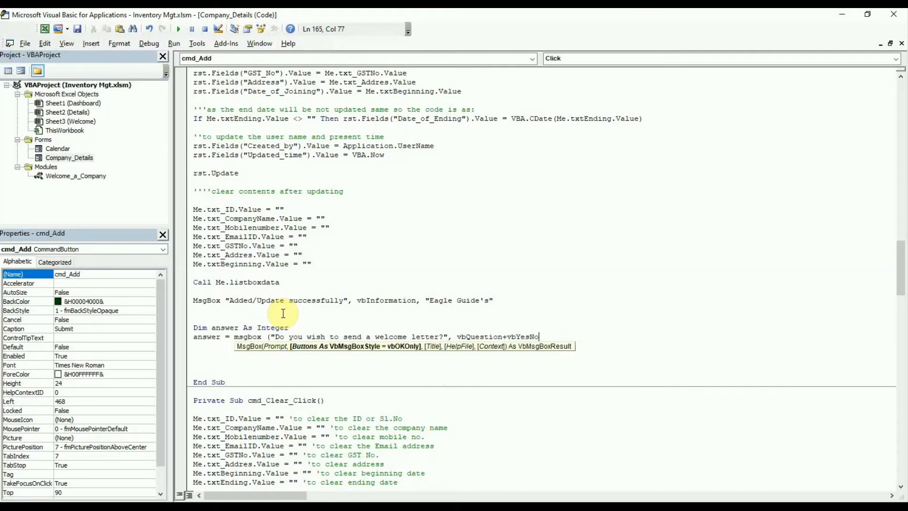
{"action": "type", "text": ", "}
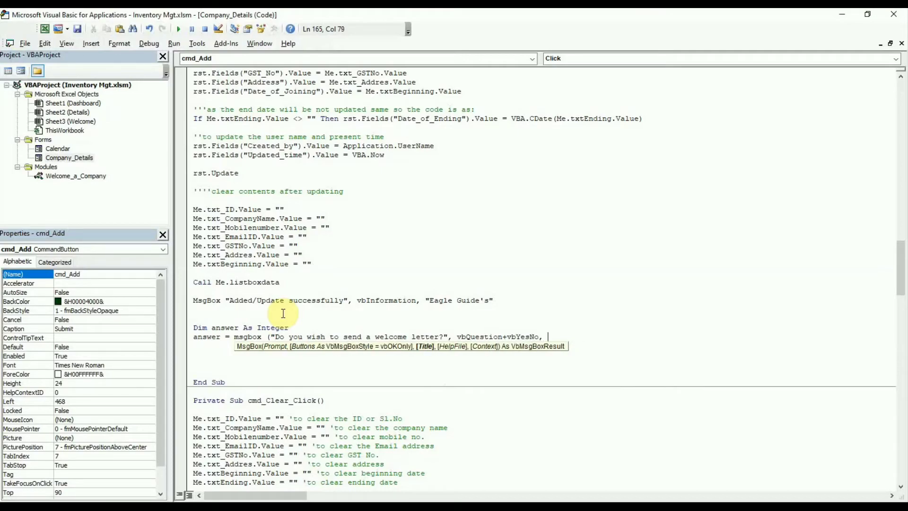
{"action": "type", "text": "\"Eagle "}
{"action": "type", "text": "Guide"}
{"action": "type", "text": "'s\")"}
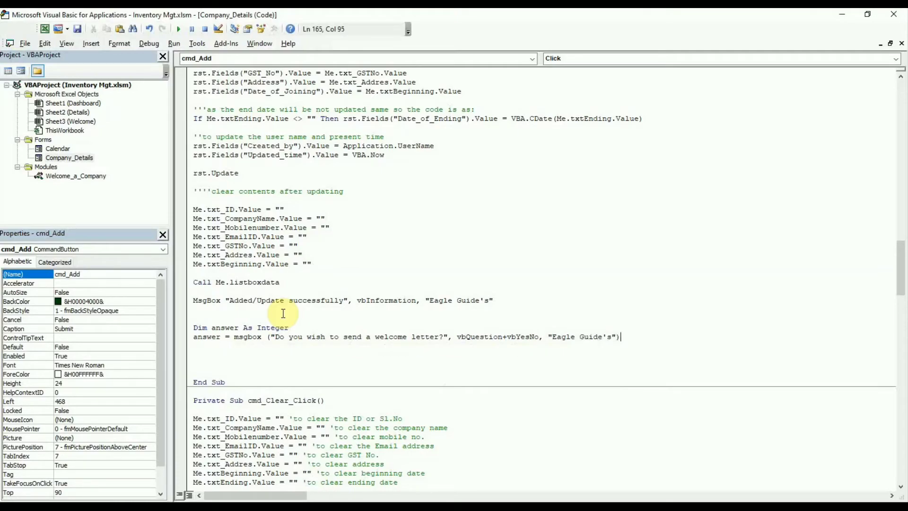
{"action": "key", "text": "Return"}
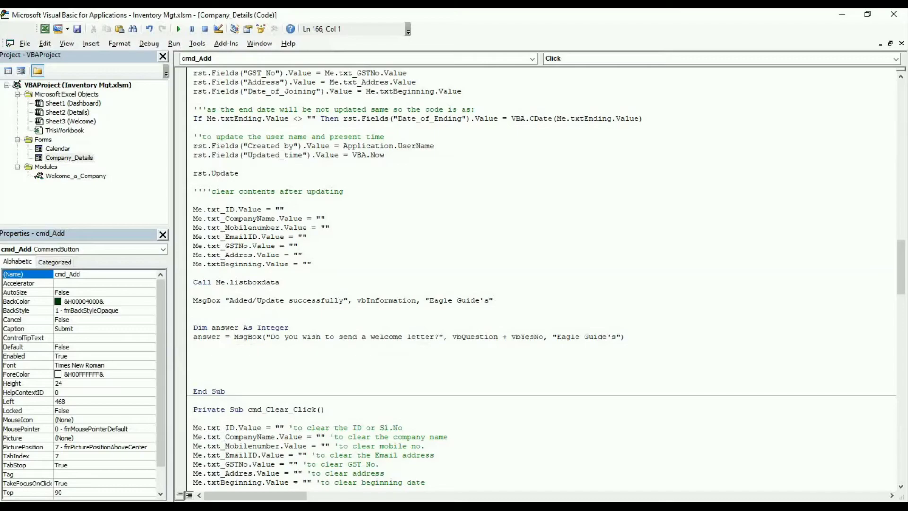
Start an If answer = vbYes Then block and look up the newcompany procedure name in Welcome_a_Company.
{"action": "type", "text": "if a"}
{"action": "type", "text": "ns"}
{"action": "type", "text": "wer"}
{"action": "type", "text": " vbyes the"}
{"action": "type", "text": "n"}
{"action": "key", "text": "Return"}
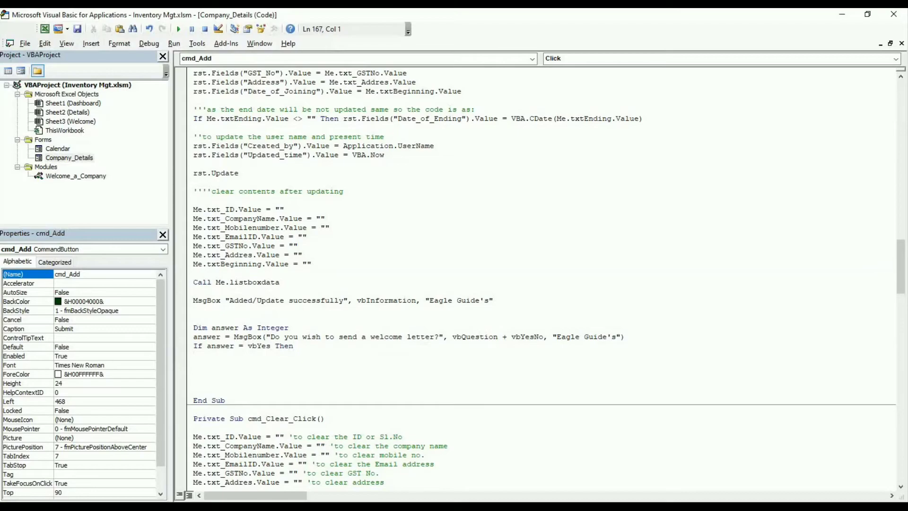
{"action": "type", "text": "call"}
{"action": "double_click", "coordinate": [76, 176]}
{"action": "double_click", "coordinate": [220, 74]}
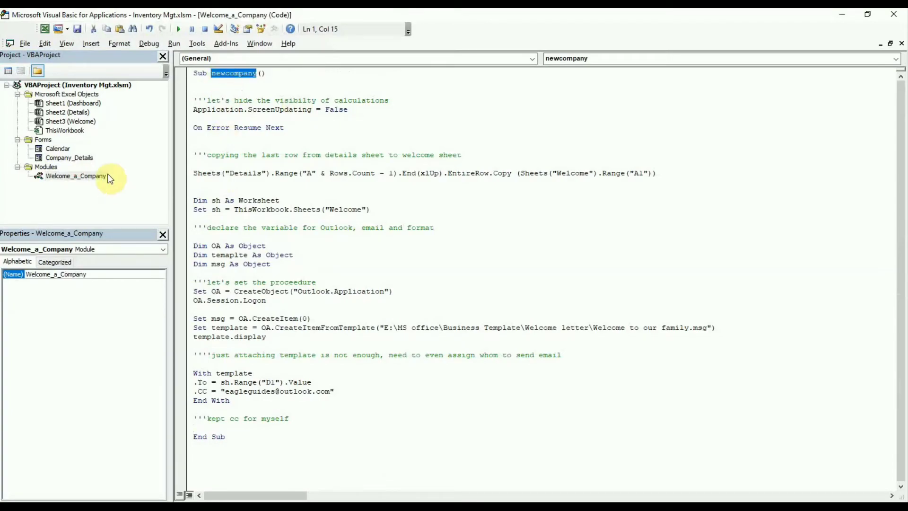
{"action": "double_click", "coordinate": [56, 157]}
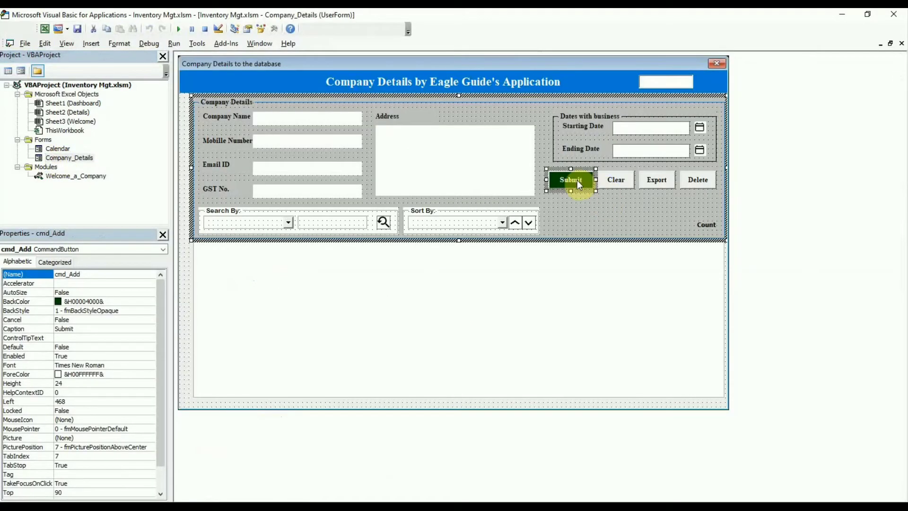
{"action": "double_click", "coordinate": [576, 180]}
Complete the block with Call newcompany, Else, Exit Sub and End If, removing extra blank lines.
{"action": "scroll", "coordinate": [292, 376], "scroll_direction": "down", "scroll_amount": 10}
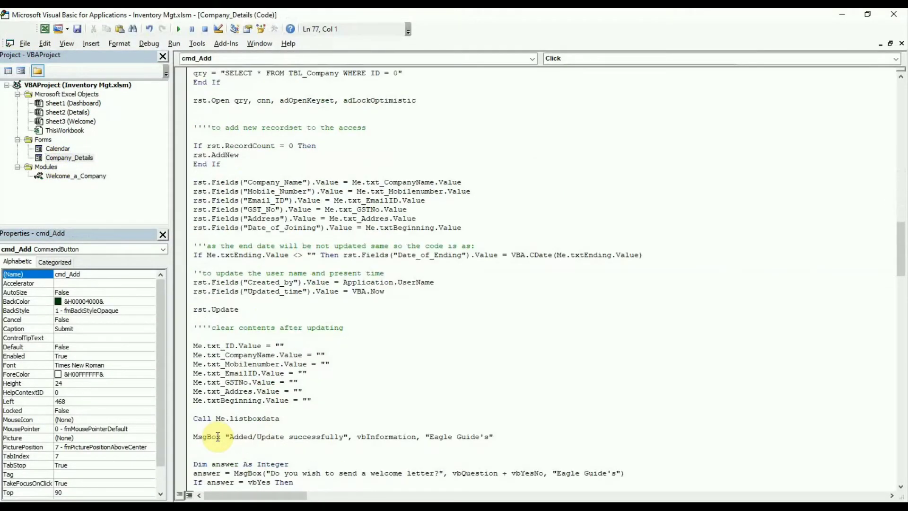
{"action": "scroll", "coordinate": [203, 435], "scroll_direction": "down", "scroll_amount": 5}
{"action": "scroll", "coordinate": [243, 385], "scroll_direction": "down", "scroll_amount": 4}
{"action": "left_click", "coordinate": [214, 220]}
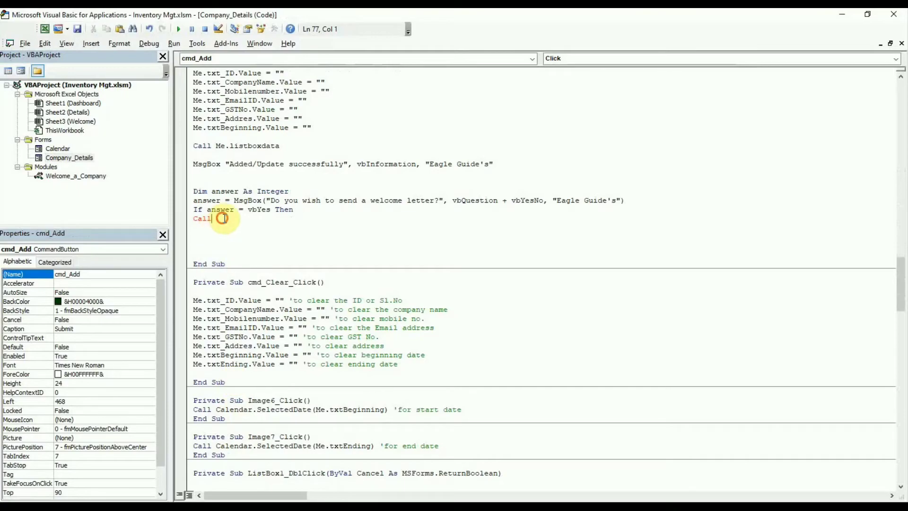
{"action": "type", "text": "newcompany"}
{"action": "key", "text": "Return"}
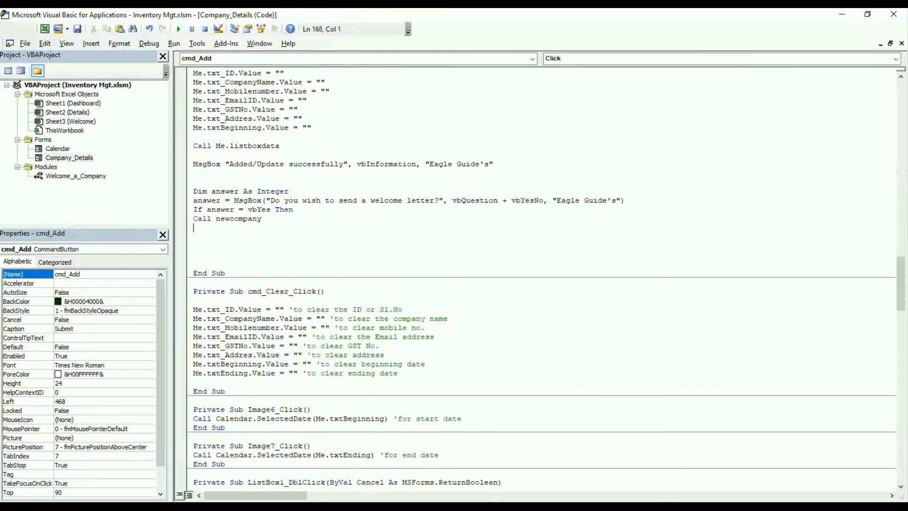
{"action": "type", "text": "Else"}
{"action": "key", "text": "Return"}
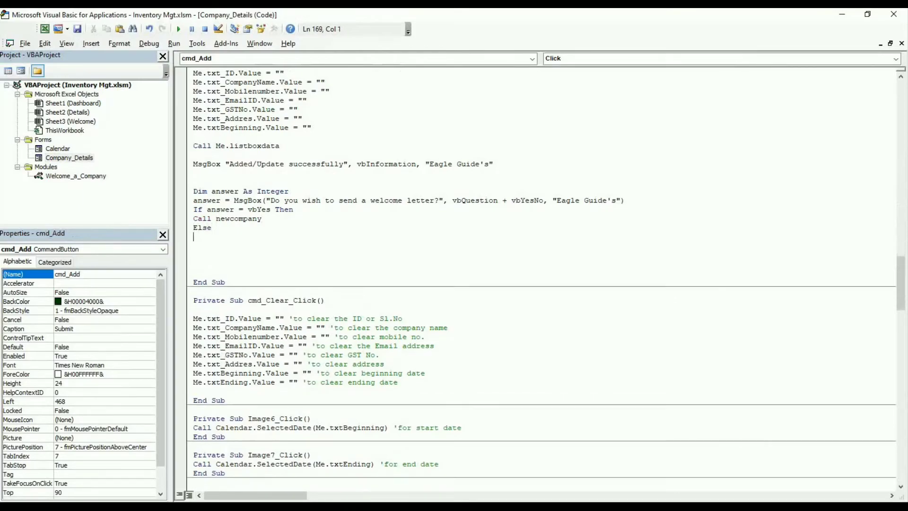
{"action": "type", "text": "x"}
{"action": "type", "text": "it Sub"}
{"action": "key", "text": "Return"}
{"action": "type", "text": "end if"}
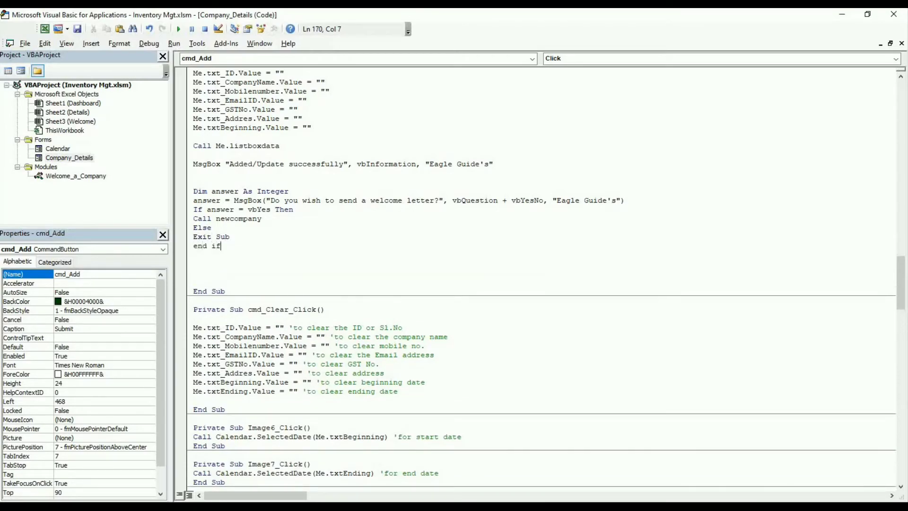
{"action": "key", "text": "Delete"}
{"action": "key", "text": "Delete"}
{"action": "key", "text": "Delete"}
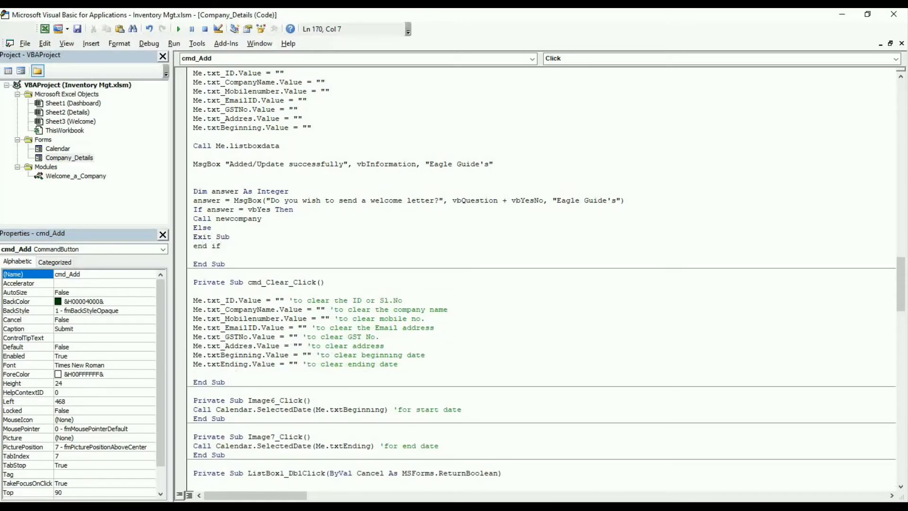
{"action": "left_click", "coordinate": [328, 208]}
Add "Let's test the code :)" as a new last line in the Word notes.
{"action": "left_click", "coordinate": [403, 498]}
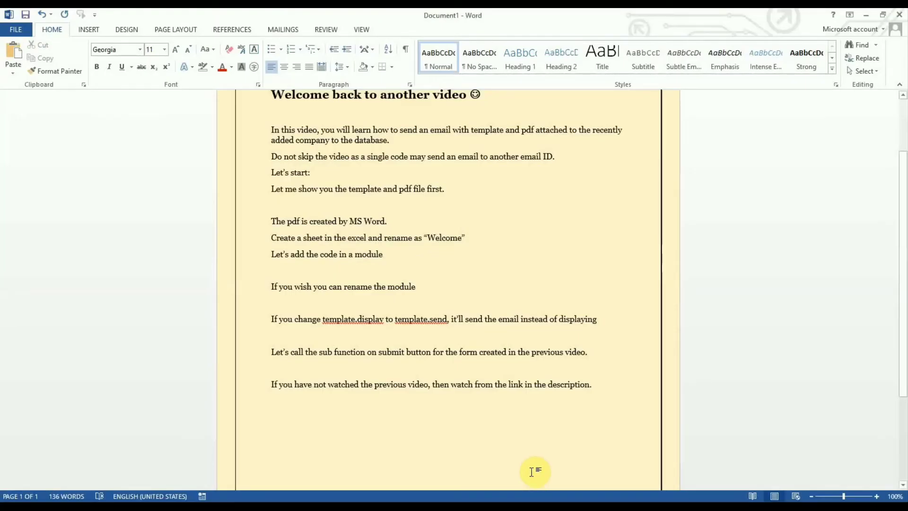
{"action": "type", "text": "Let's te"}
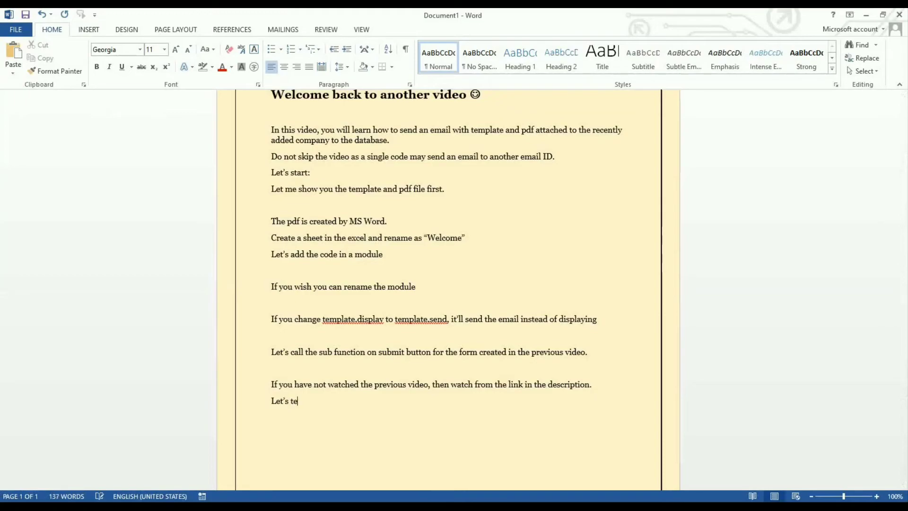
{"action": "type", "text": "x"}
{"action": "type", "text": "t to"}
{"action": "key", "text": "BackSpace"}
{"action": "type", "text": "he code"}
{"action": "type", "text": ":="}
{"action": "type", "text": ")"}
{"action": "key", "text": "Return"}
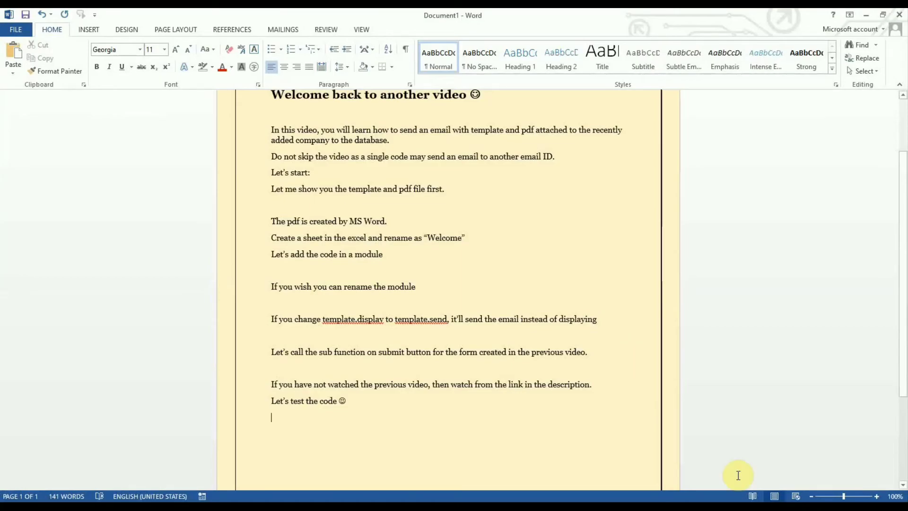
Save the workbook with the new code and run the Company_Details form.
{"action": "key", "text": "alt+Tab"}
{"action": "left_click", "coordinate": [289, 219]}
{"action": "scroll", "coordinate": [288, 219], "scroll_direction": "up", "scroll_amount": 3}
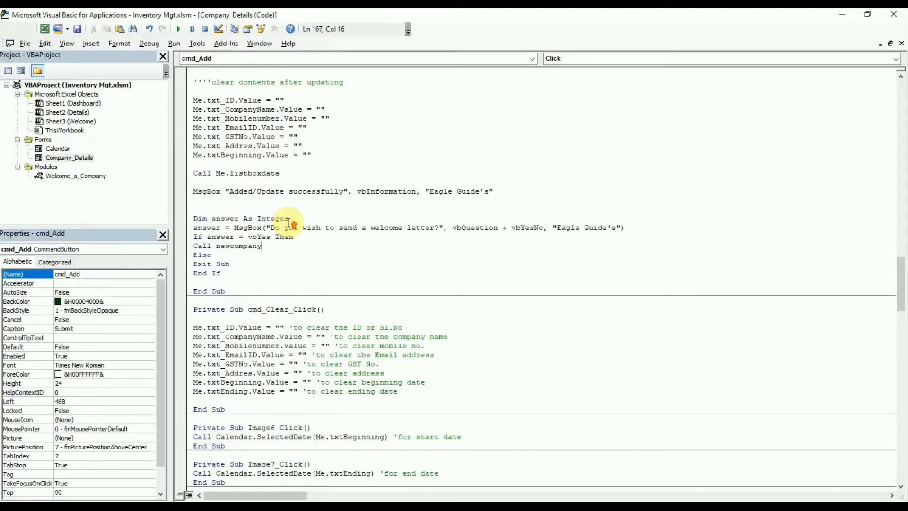
{"action": "scroll", "coordinate": [289, 222], "scroll_direction": "up", "scroll_amount": 4}
{"action": "scroll", "coordinate": [288, 219], "scroll_direction": "up", "scroll_amount": 9}
{"action": "scroll", "coordinate": [288, 219], "scroll_direction": "up", "scroll_amount": 1}
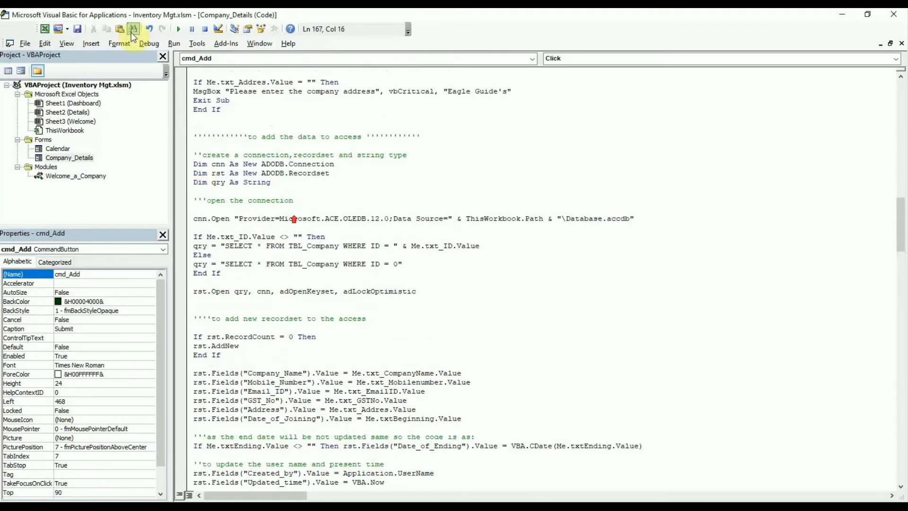
{"action": "left_click", "coordinate": [77, 30]}
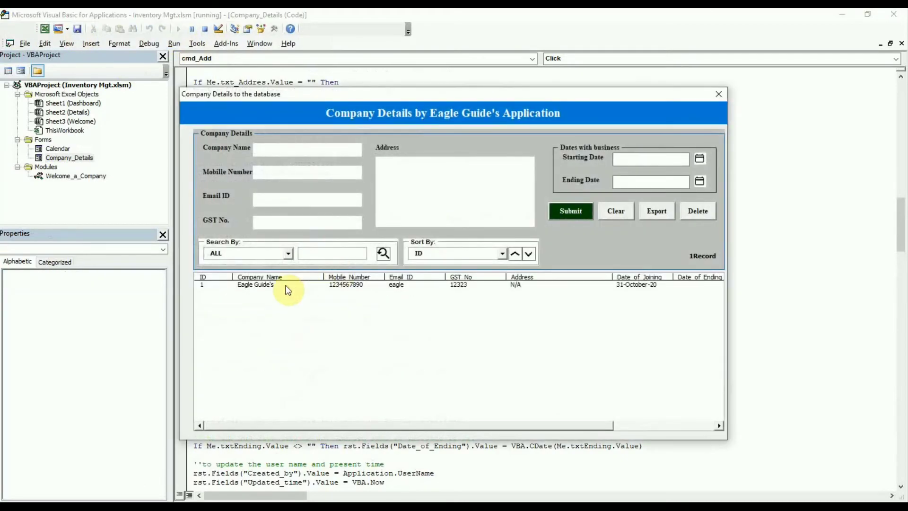
{"action": "left_click", "coordinate": [282, 284]}
Submit company Sales with GST No. 120, address New and starting date 1 November 2020.
{"action": "left_click", "coordinate": [278, 152]}
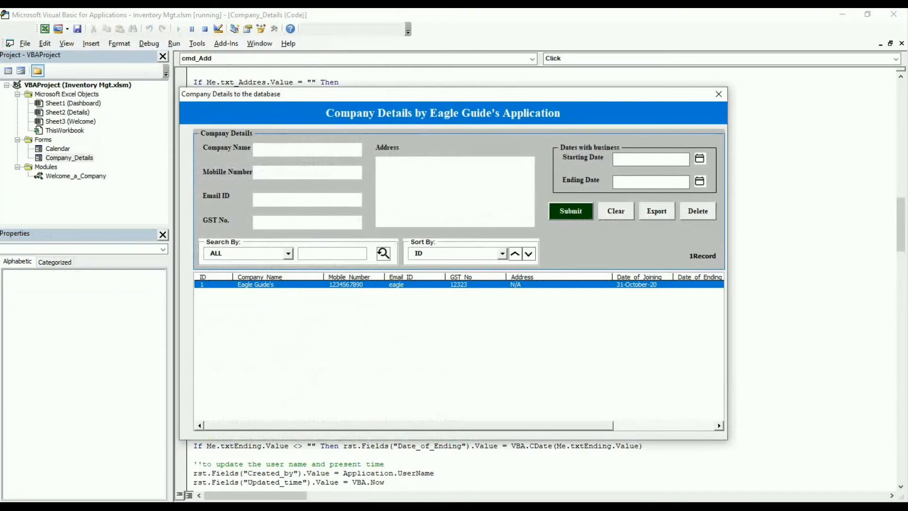
{"action": "type", "text": "Sales"}
{"action": "left_click", "coordinate": [259, 172]}
{"action": "type", "text": "new"}
{"action": "type", "text": "gle"}
{"action": "type", "text": "gu"}
{"action": "type", "text": "ide"}
{"action": "type", "text": "s"}
{"action": "left_click", "coordinate": [259, 220]}
{"action": "type", "text": "1234556788"}
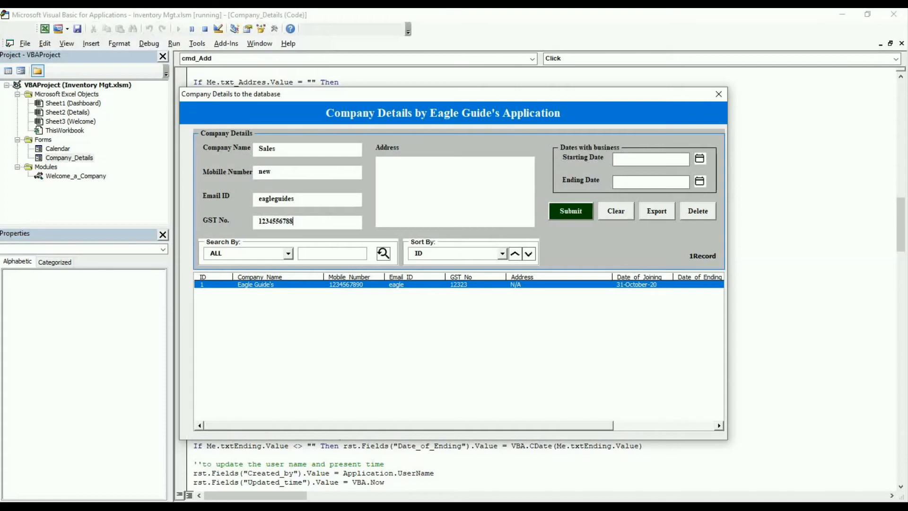
{"action": "type", "text": "0"}
{"action": "left_click", "coordinate": [381, 162]}
{"action": "type", "text": "New"}
{"action": "left_click", "coordinate": [700, 159]}
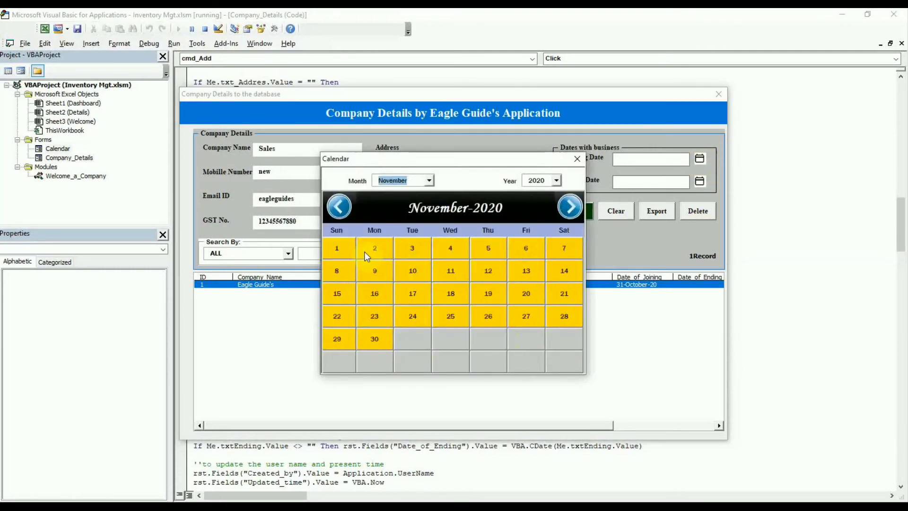
{"action": "left_click", "coordinate": [345, 249]}
{"action": "left_click", "coordinate": [574, 210]}
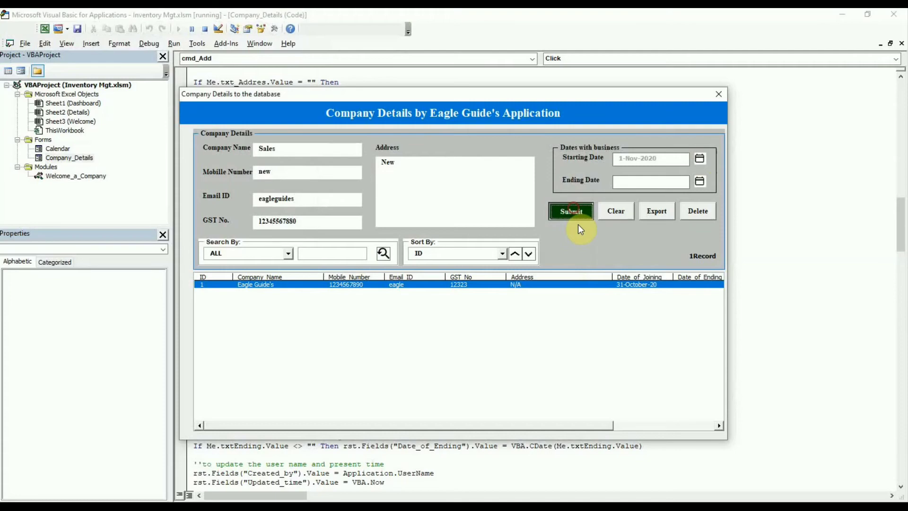
{"action": "left_click", "coordinate": [484, 300]}
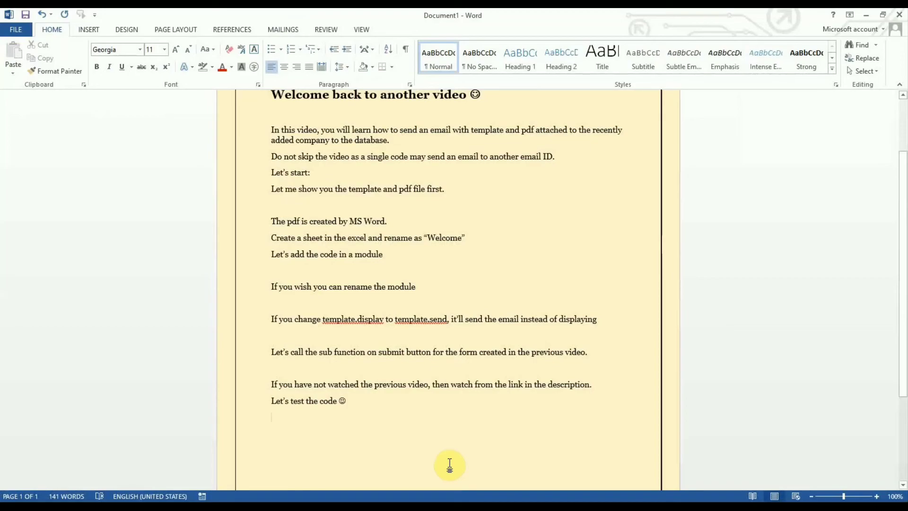
Add the reminder 'Do not forget to move the previous function below msgbox!!' and switch to Excel.
{"action": "type", "text": "Do"}
{"action": "type", "text": " not forget"}
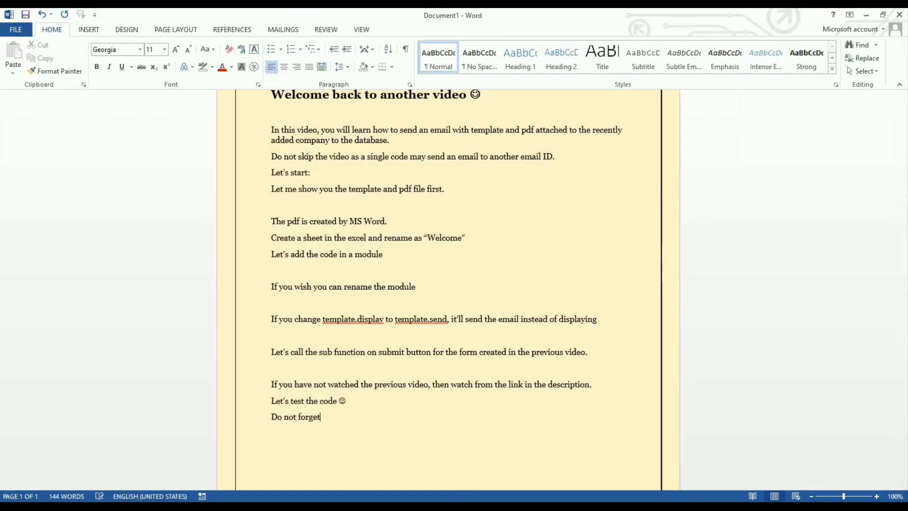
{"action": "type", "text": " to move th"}
{"action": "type", "text": "e previous "}
{"action": "type", "text": "function"}
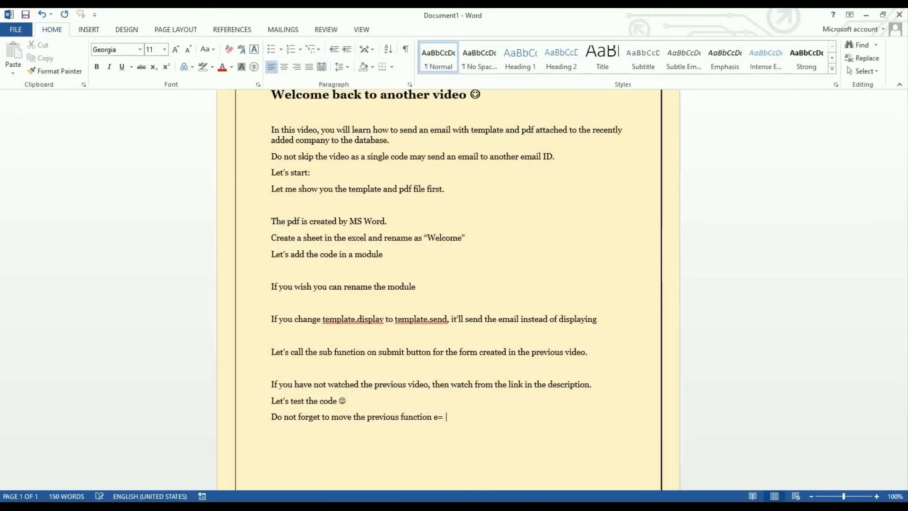
{"action": "type", "text": " bel"}
{"action": "type", "text": "ow msgbox!!"}
{"action": "key", "text": "alt+Tab"}
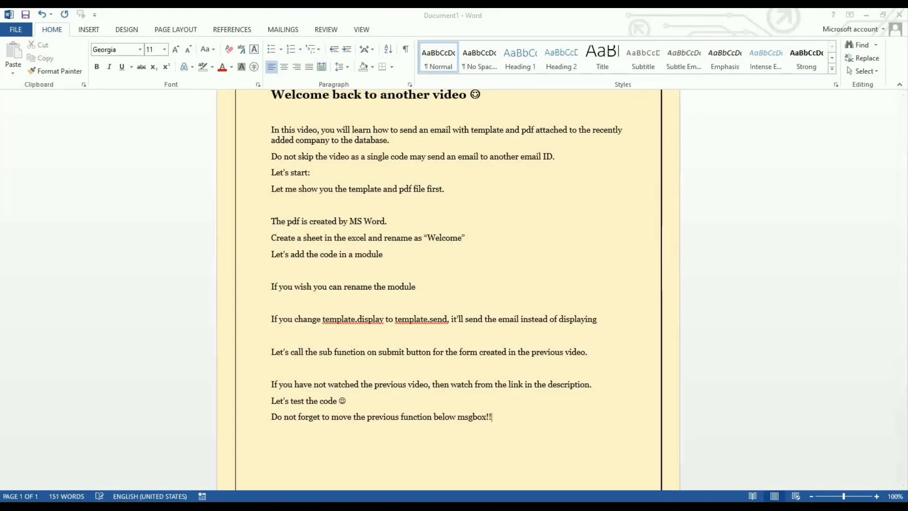
Remove the blank line so Call Me.listboxdata directly follows the success MsgBox, then run the form.
{"action": "key", "text": "alt+F11"}
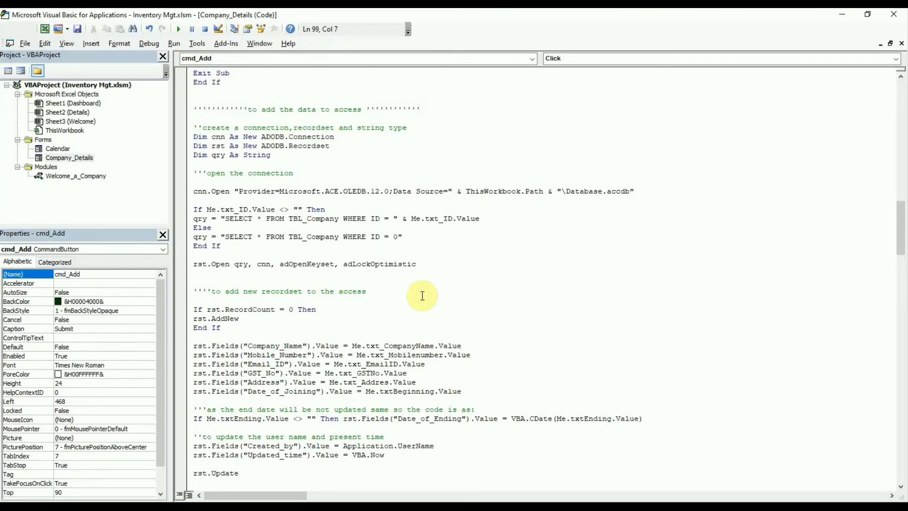
{"action": "left_click", "coordinate": [458, 265]}
{"action": "scroll", "coordinate": [472, 324], "scroll_direction": "down", "scroll_amount": 5}
{"action": "scroll", "coordinate": [275, 378], "scroll_direction": "down", "scroll_amount": 5}
{"action": "scroll", "coordinate": [279, 393], "scroll_direction": "down", "scroll_amount": 5}
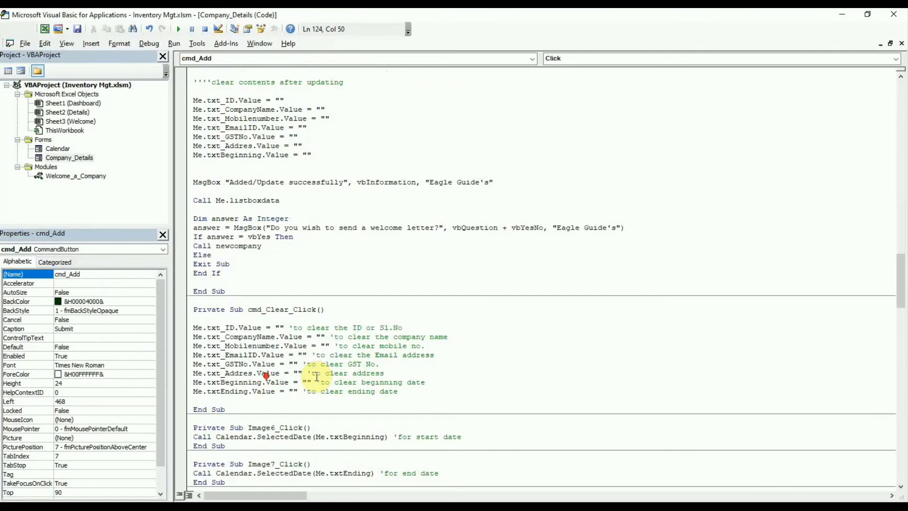
{"action": "left_click_drag", "start_coordinate": [280, 200], "coordinate": [187, 198]}
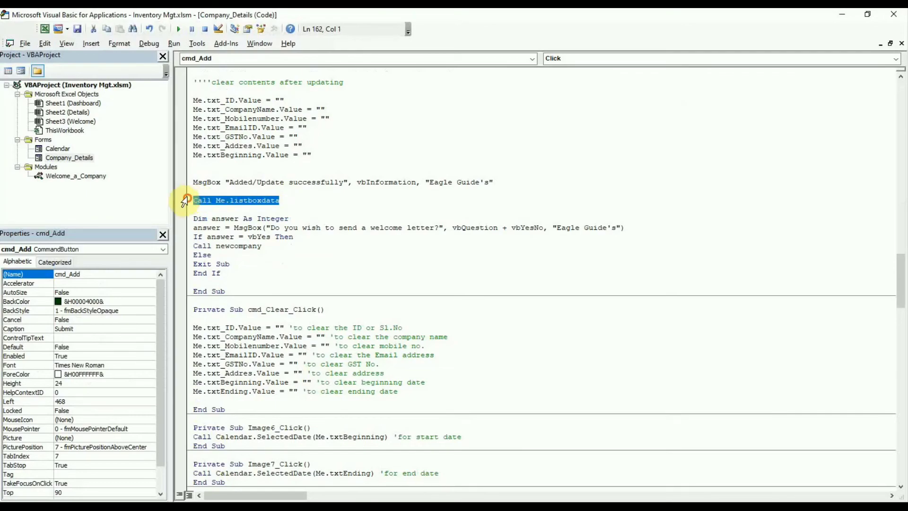
{"action": "left_click", "coordinate": [202, 172]}
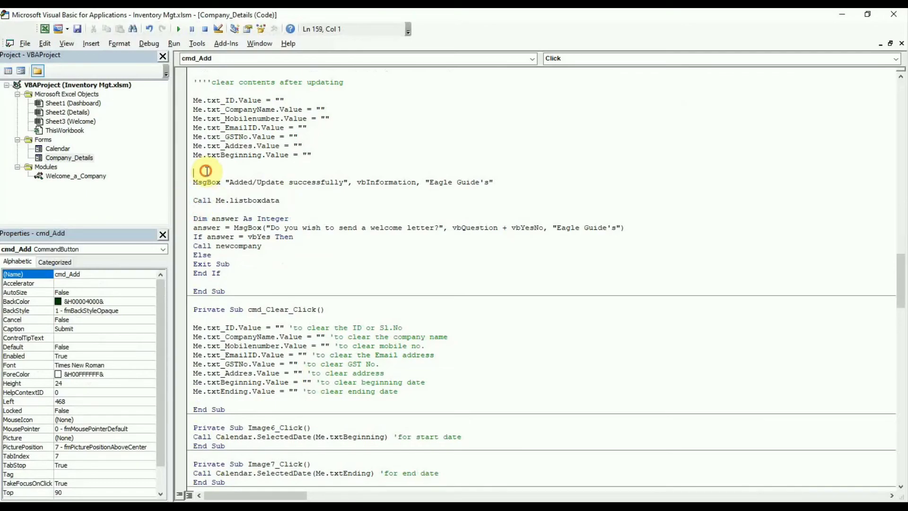
{"action": "left_click", "coordinate": [206, 173]}
{"action": "key", "text": "BackSpace"}
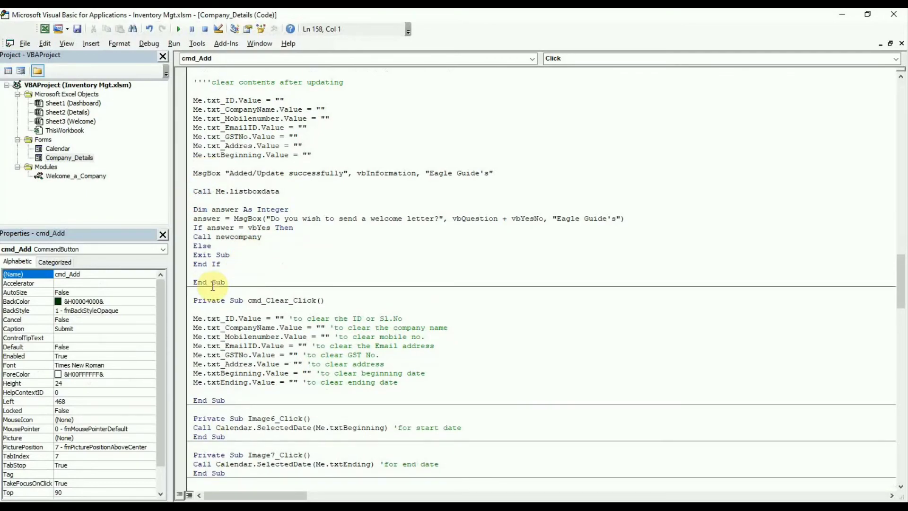
{"action": "left_click", "coordinate": [211, 280]}
{"action": "left_click", "coordinate": [203, 272]}
{"action": "left_click", "coordinate": [178, 30]}
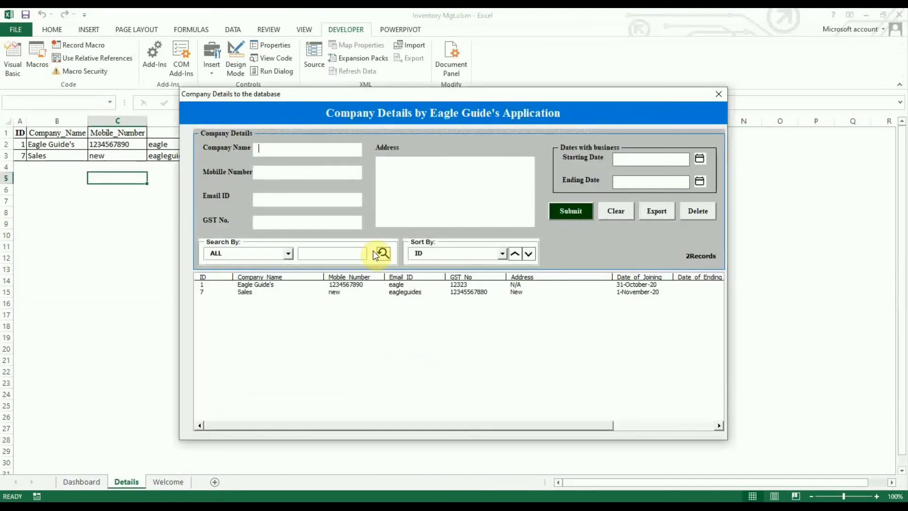
Load the Sales record from the list, resubmit it and dismiss the success message.
{"action": "left_click", "coordinate": [348, 291]}
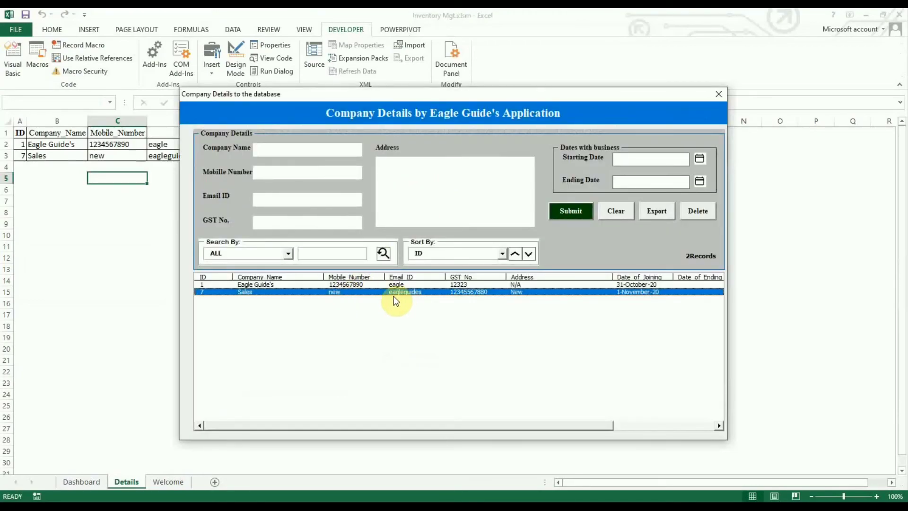
{"action": "double_click", "coordinate": [409, 292]}
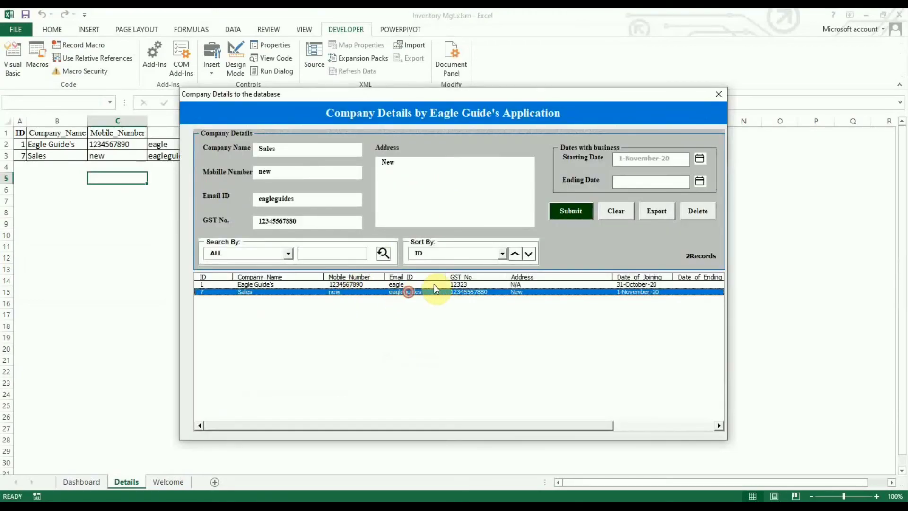
{"action": "left_click", "coordinate": [570, 212]}
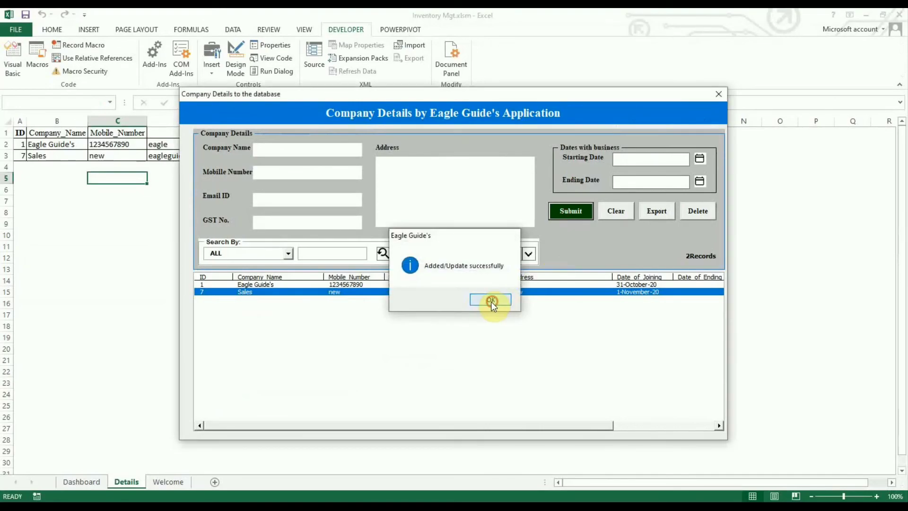
{"action": "left_click", "coordinate": [491, 301]}
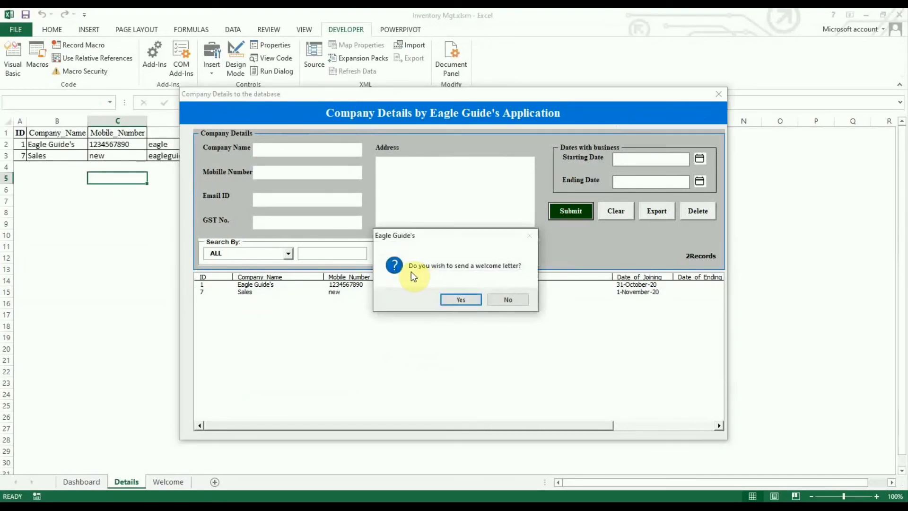
Answer Yes, review the Outlook welcome email's recipient and letter body, then close the draft.
{"action": "left_click", "coordinate": [467, 299]}
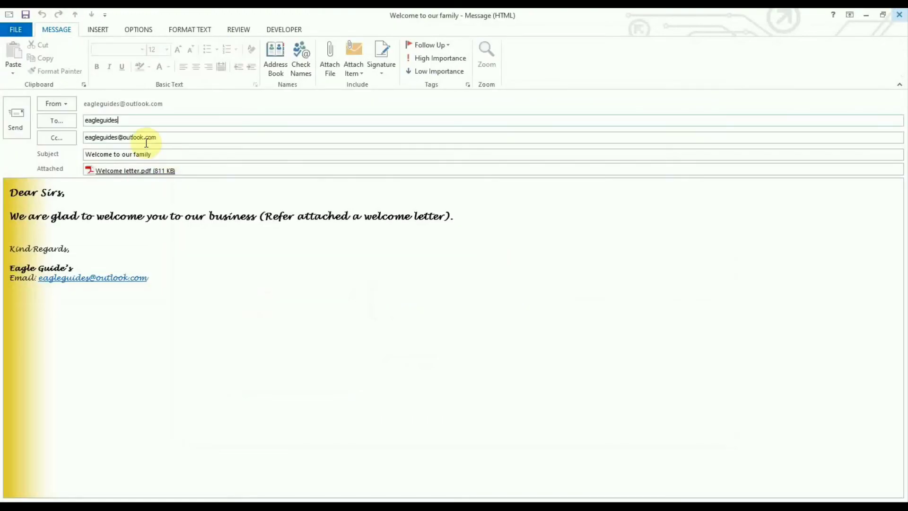
{"action": "double_click", "coordinate": [124, 120]}
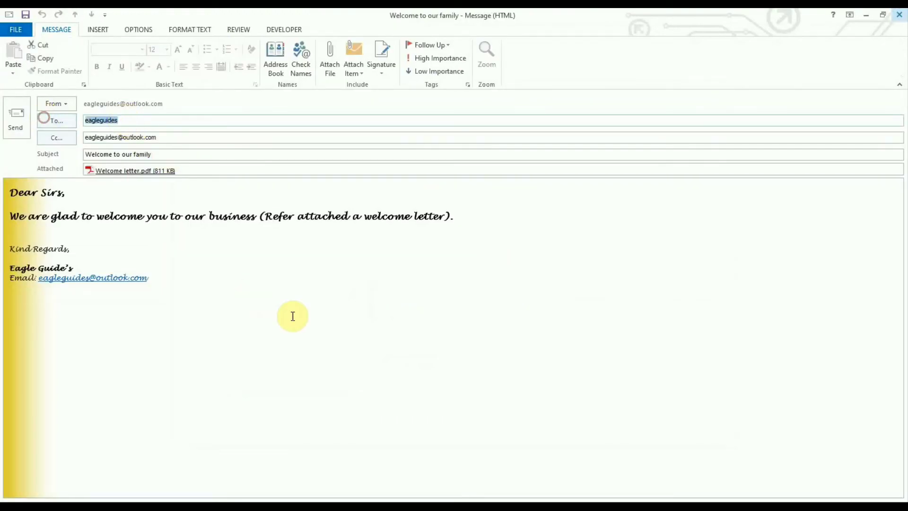
{"action": "left_click", "coordinate": [295, 297]}
{"action": "left_click_drag", "start_coordinate": [116, 251], "coordinate": [10, 180]}
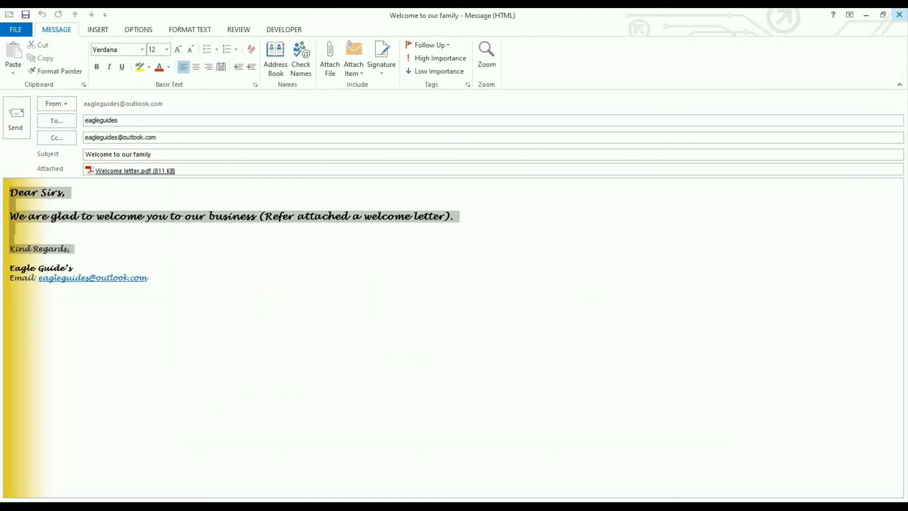
{"action": "left_click", "coordinate": [291, 242]}
{"action": "left_click", "coordinate": [899, 15]}
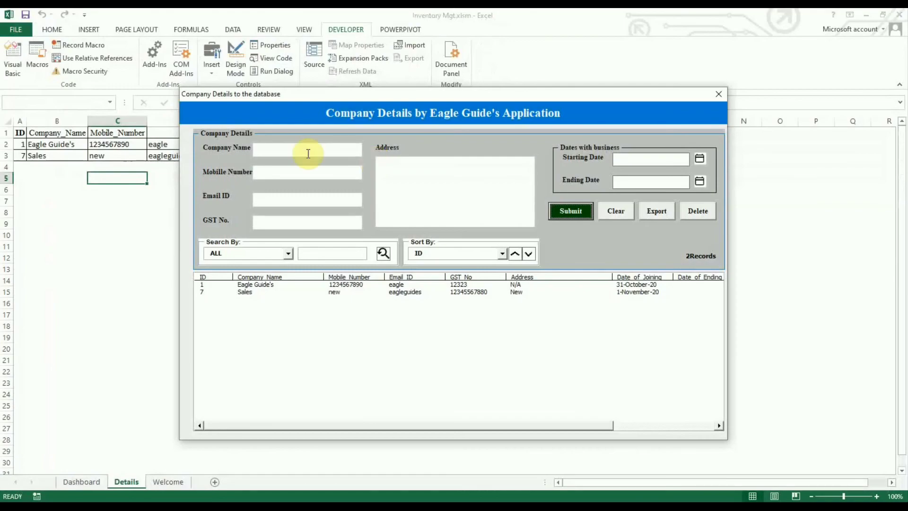
Enter company name 'new' and pick a starting date of 1 November 2020.
{"action": "left_click", "coordinate": [292, 149]}
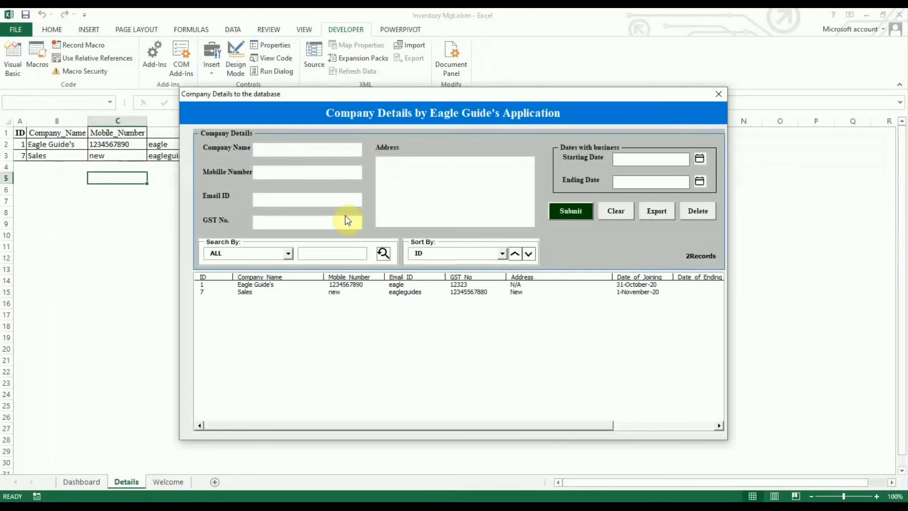
{"action": "type", "text": "new"}
{"action": "left_click", "coordinate": [699, 159]}
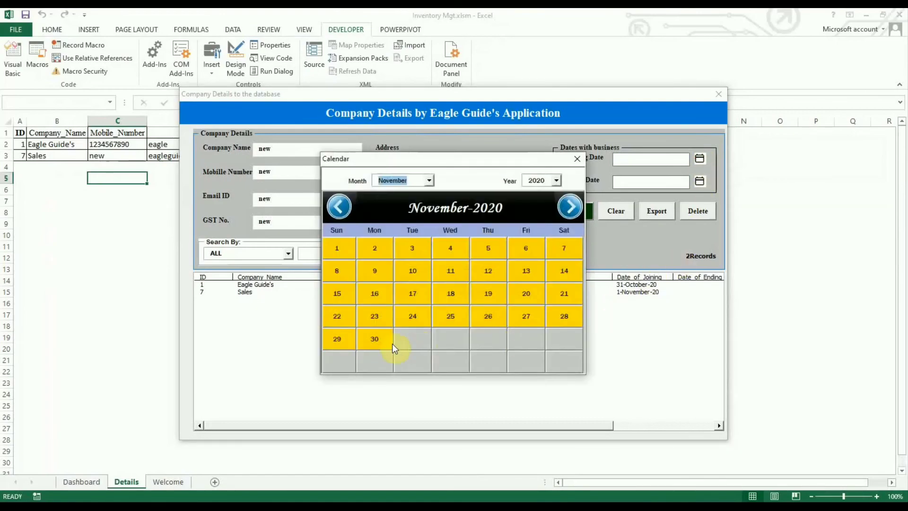
{"action": "left_click", "coordinate": [338, 244]}
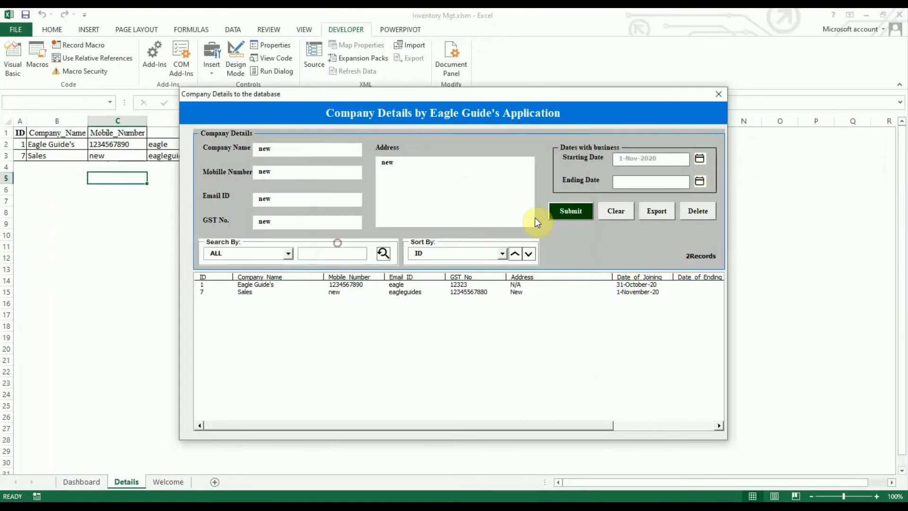
Change the starting date to 1 January 2020 and submit the record.
{"action": "left_click", "coordinate": [701, 161]}
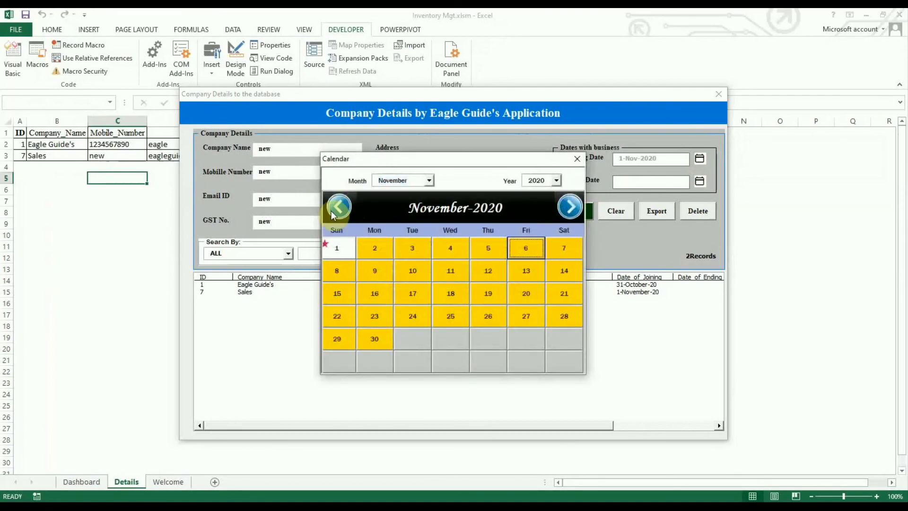
{"action": "left_click", "coordinate": [333, 213]}
{"action": "left_click", "coordinate": [332, 214]}
{"action": "left_click", "coordinate": [332, 214]}
{"action": "left_click", "coordinate": [332, 214]}
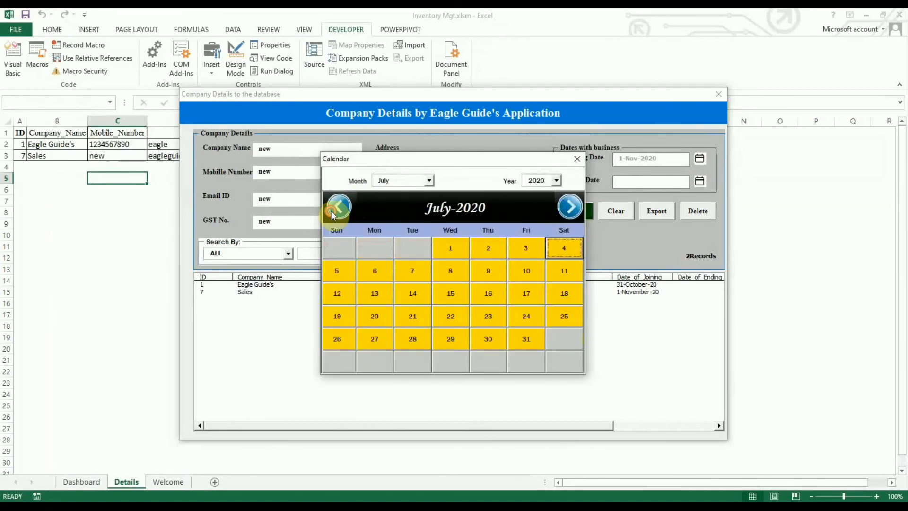
{"action": "left_click", "coordinate": [333, 214]}
{"action": "left_click", "coordinate": [331, 211]}
{"action": "left_click", "coordinate": [331, 211]}
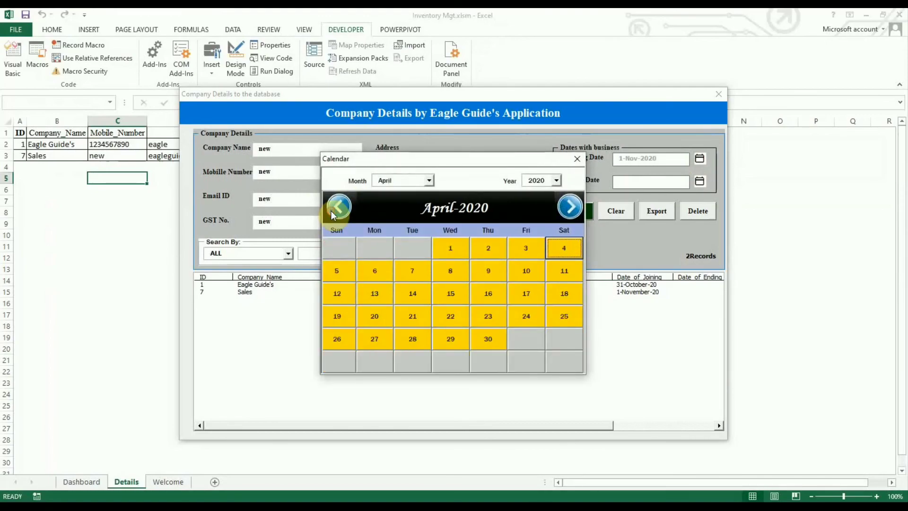
{"action": "left_click", "coordinate": [331, 211]}
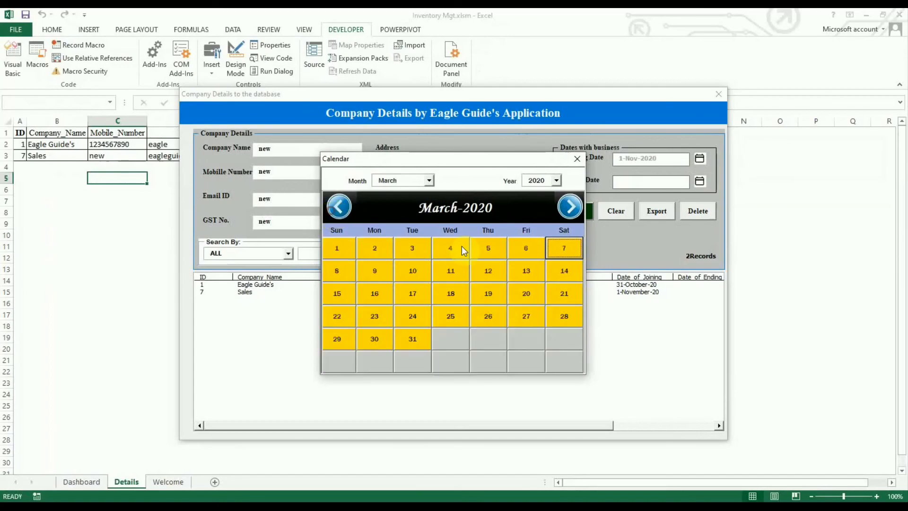
{"action": "left_click", "coordinate": [339, 215]}
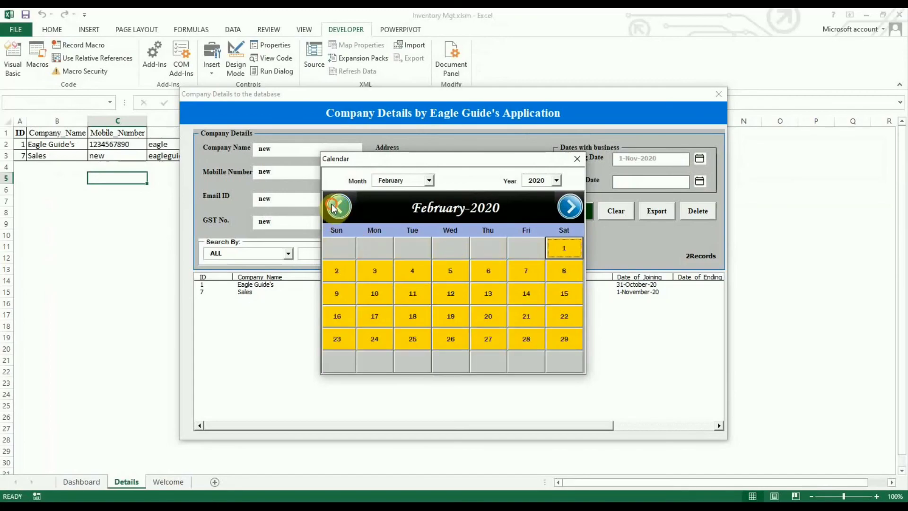
{"action": "left_click", "coordinate": [337, 209]}
{"action": "left_click", "coordinate": [447, 243]}
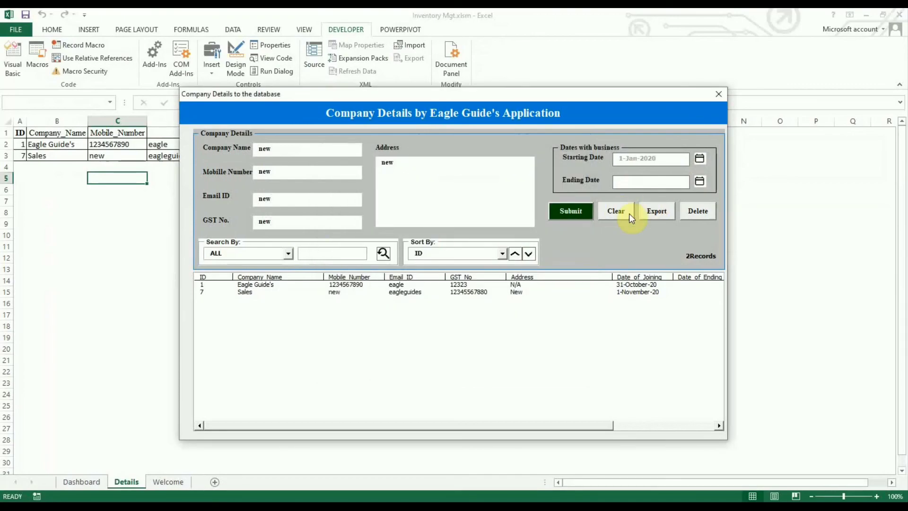
{"action": "left_click", "coordinate": [580, 211]}
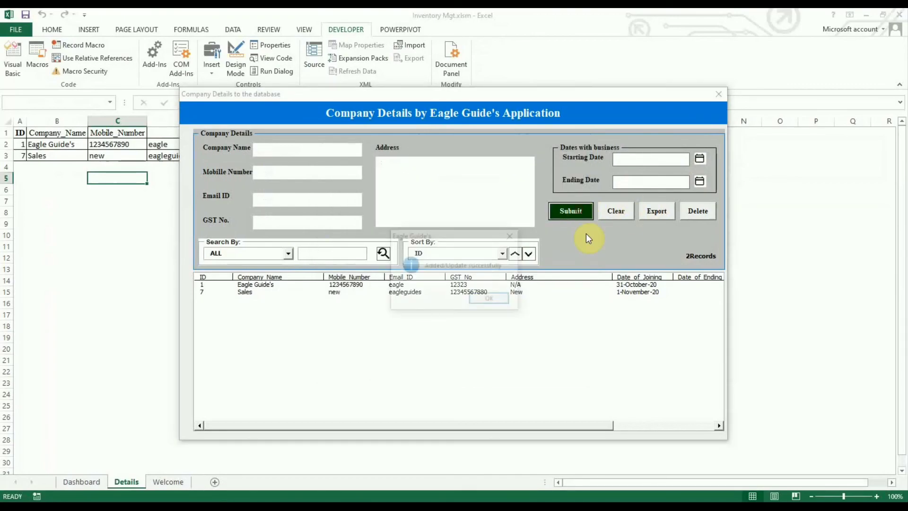
{"action": "left_click", "coordinate": [484, 298]}
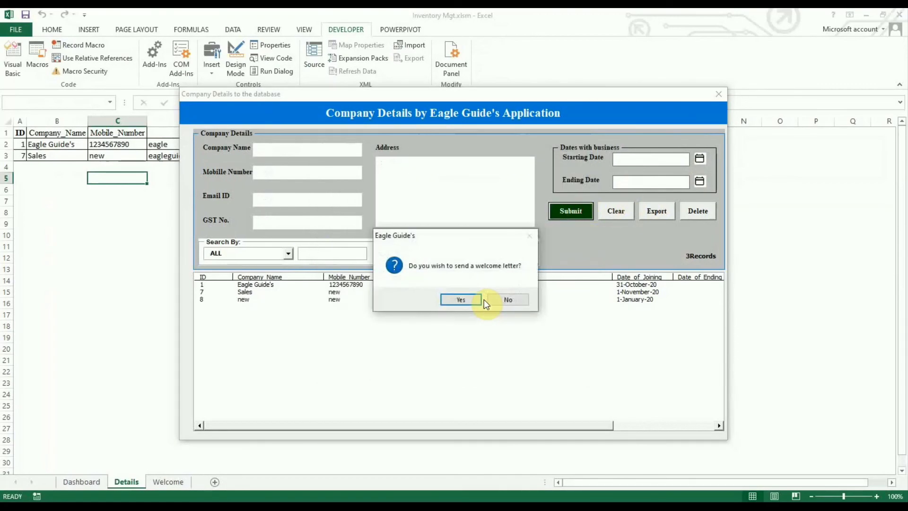
Accept the welcome-letter prompt and check the Outlook draft's recipient 'new' and letter body.
{"action": "left_click", "coordinate": [459, 297]}
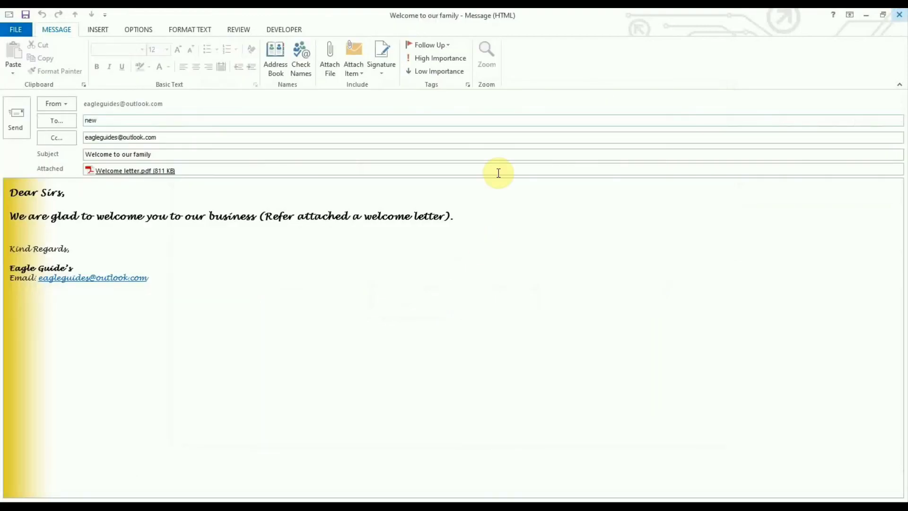
{"action": "left_click_drag", "start_coordinate": [108, 121], "coordinate": [38, 123]}
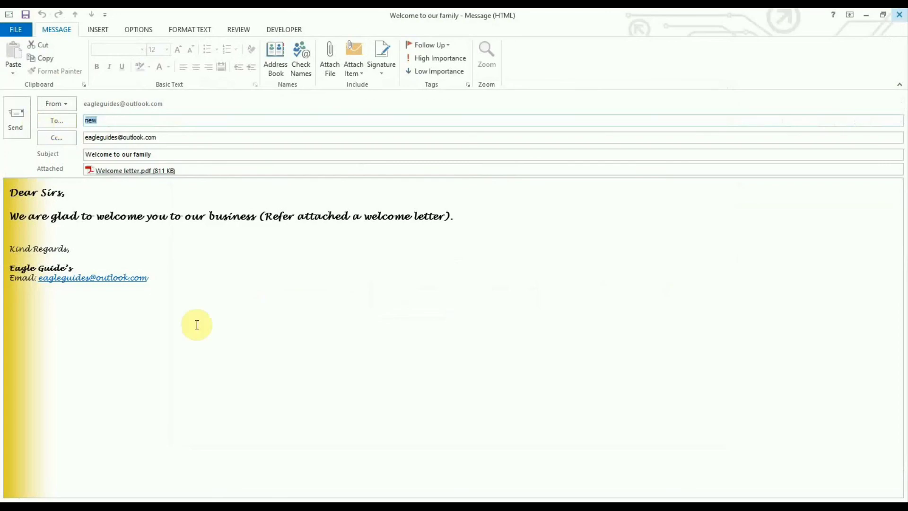
{"action": "left_click", "coordinate": [145, 260]}
{"action": "key", "text": "ctrl+shift+Home"}
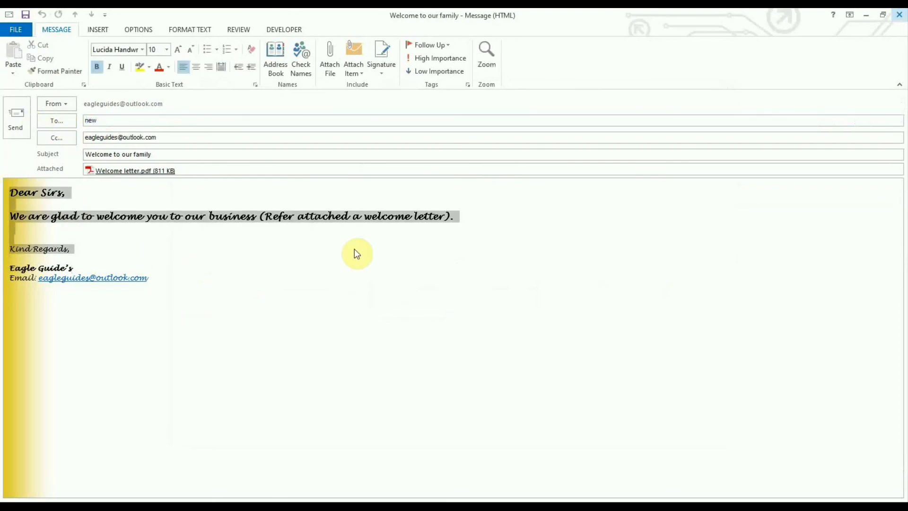
{"action": "left_click", "coordinate": [358, 253]}
Close the welcome email without saving, then close the company details form.
{"action": "left_click", "coordinate": [899, 14]}
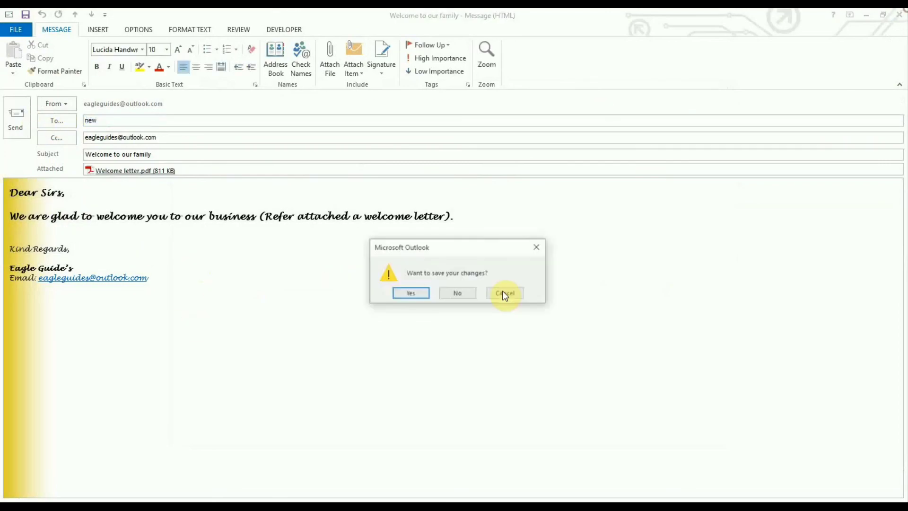
{"action": "left_click", "coordinate": [456, 295]}
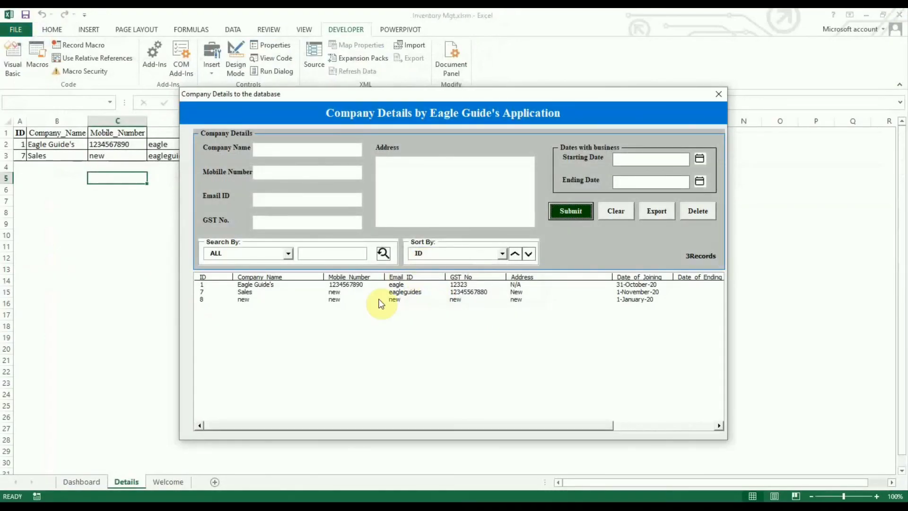
{"action": "left_click", "coordinate": [372, 299]}
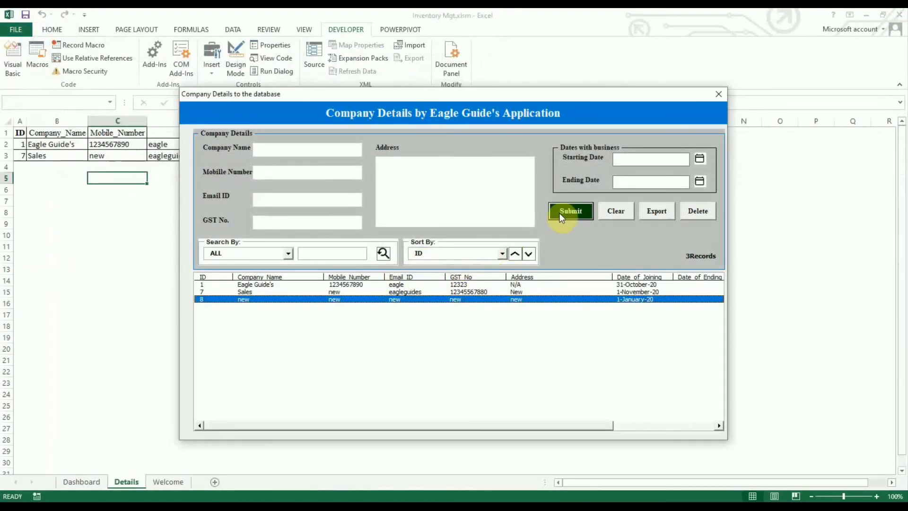
{"action": "left_click", "coordinate": [726, 95]}
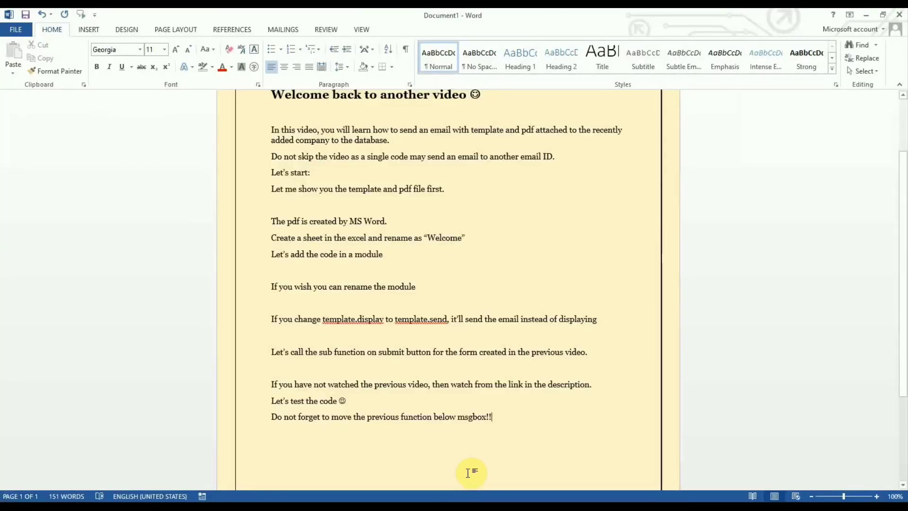
Start a new paragraph for the closing 'Thank you!!!!' line at the end of the Word notes.
{"action": "key", "text": "Return"}
{"action": "type", "text": "Thank you!!!!"}
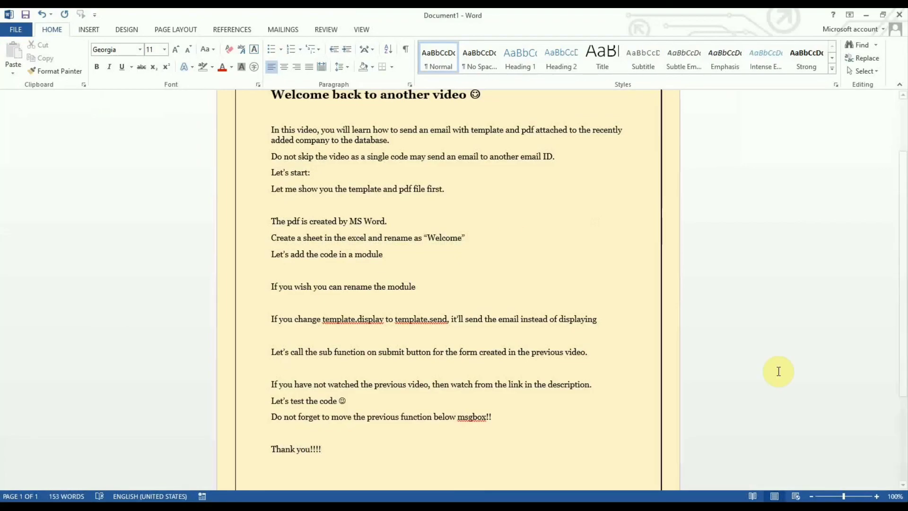
{"action": "left_click", "coordinate": [465, 338]}
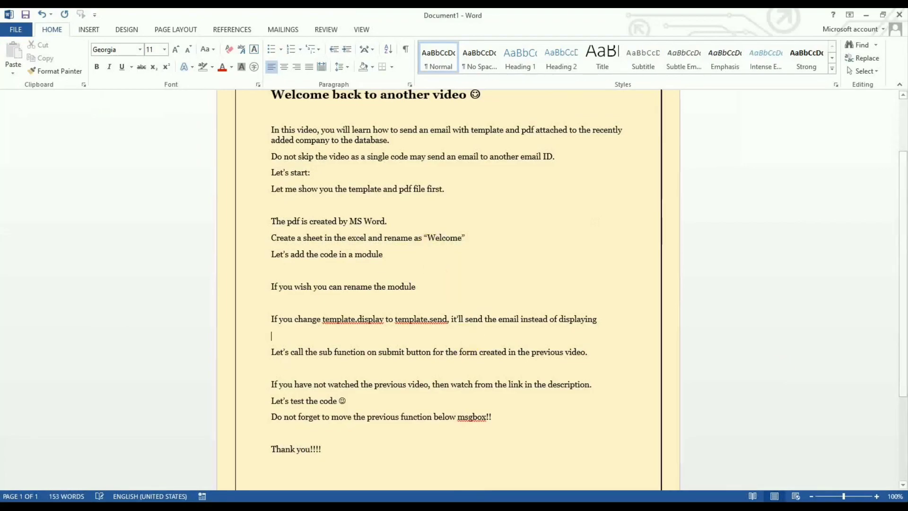